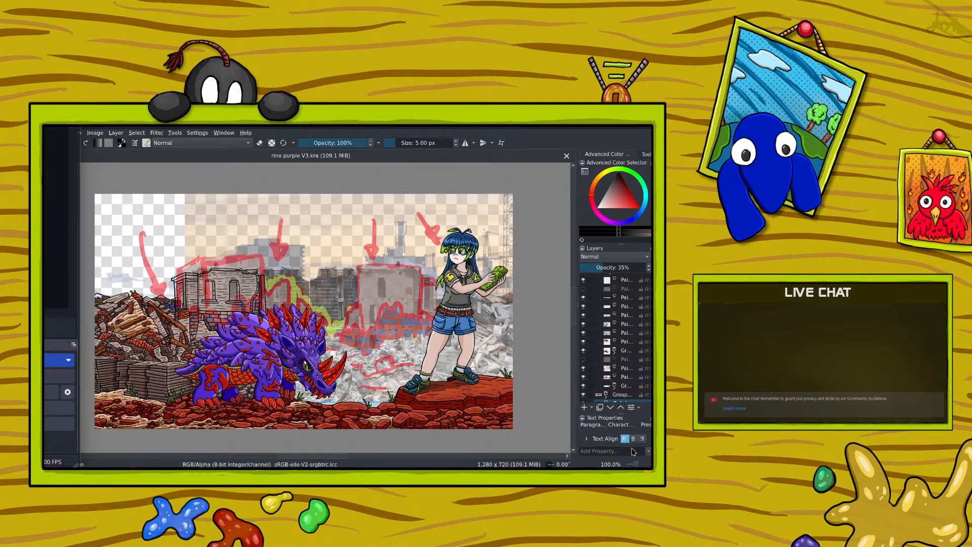
Step: Select the 35% opacity ruins photo layer and shift it slightly left behind the artwork
drag(635, 463, 635, 464)
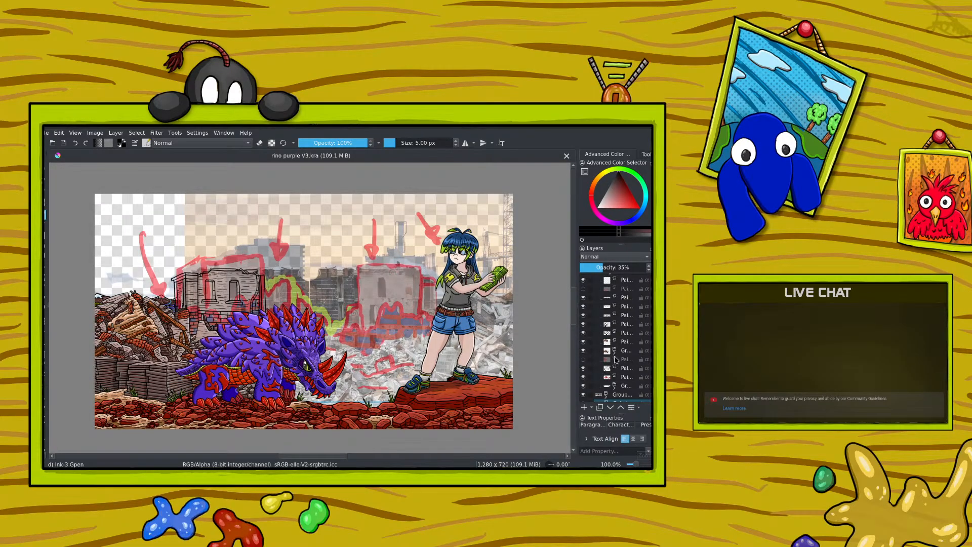
click(627, 385)
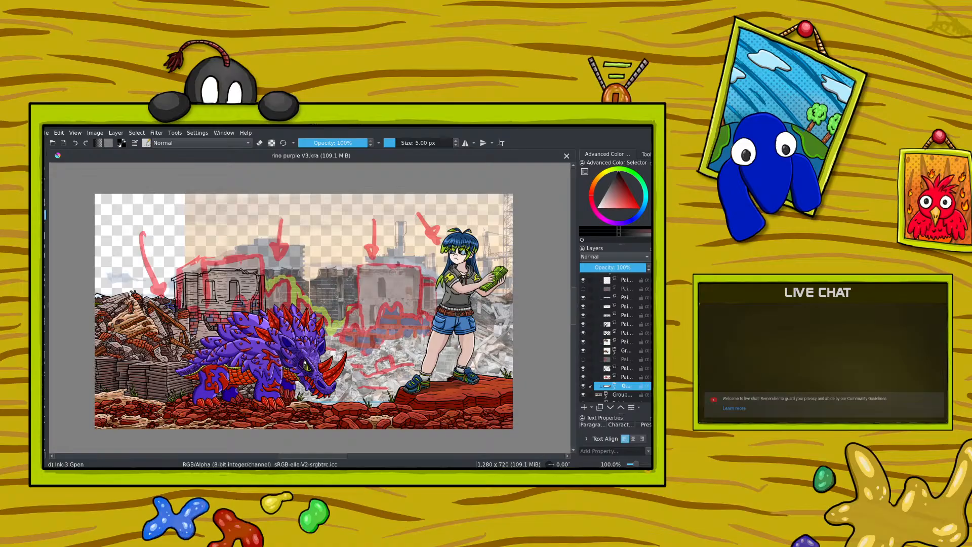
scroll(622, 334, down, 3)
click(623, 362)
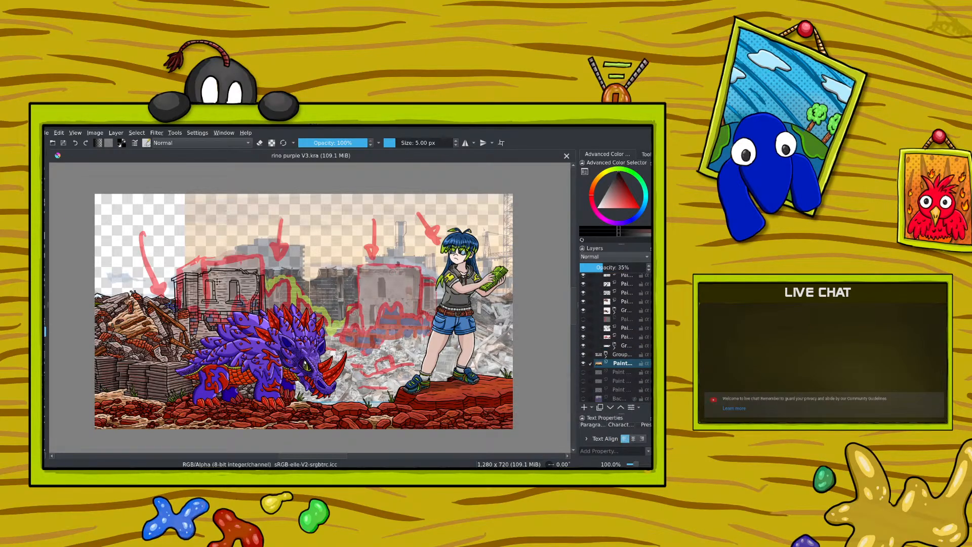
mouse_move(203, 289)
mouse_down()
mouse_move(157, 270)
mouse_move(188, 284)
mouse_up()
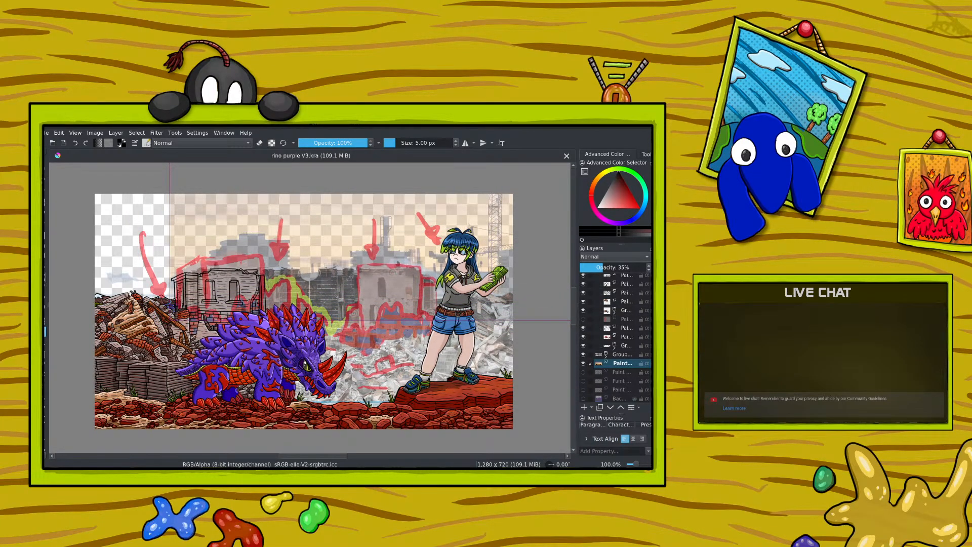
Step: Try rotating the reference photo slightly with the Transform tool and shifting it to match the inked building
click(44, 321)
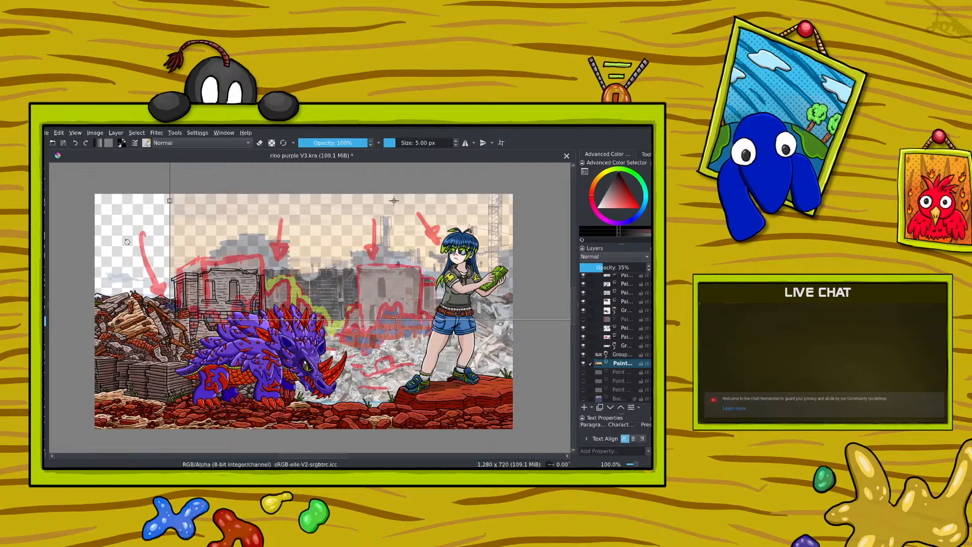
drag(123, 230, 130, 259)
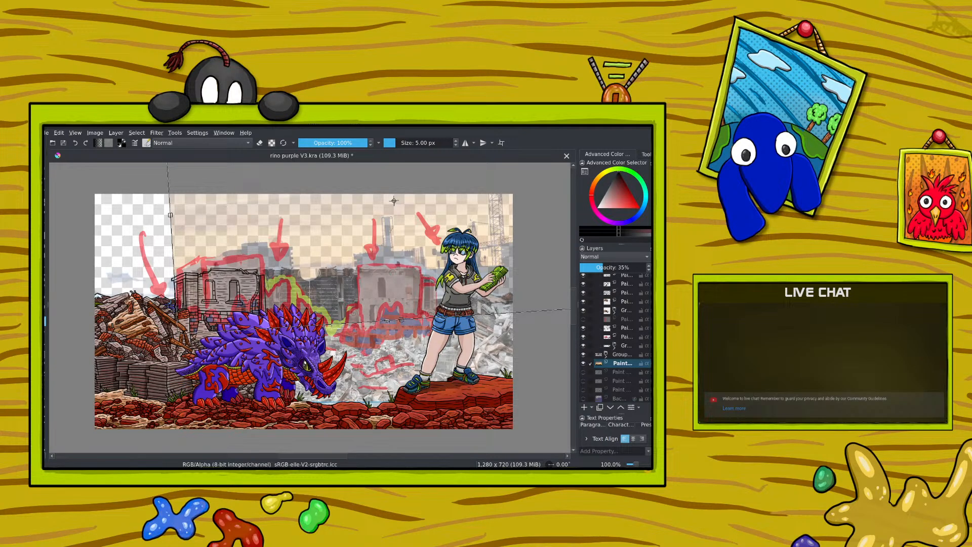
key(Return)
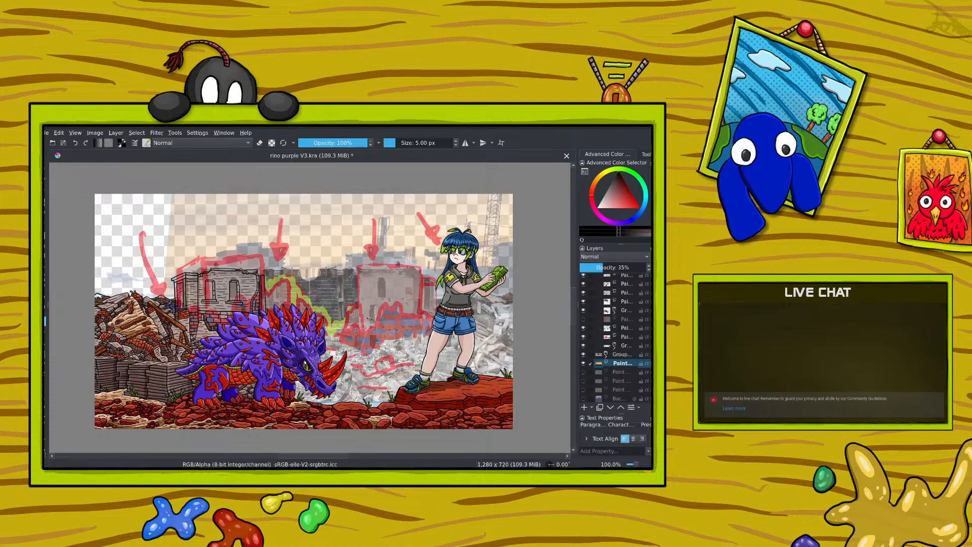
click(373, 319)
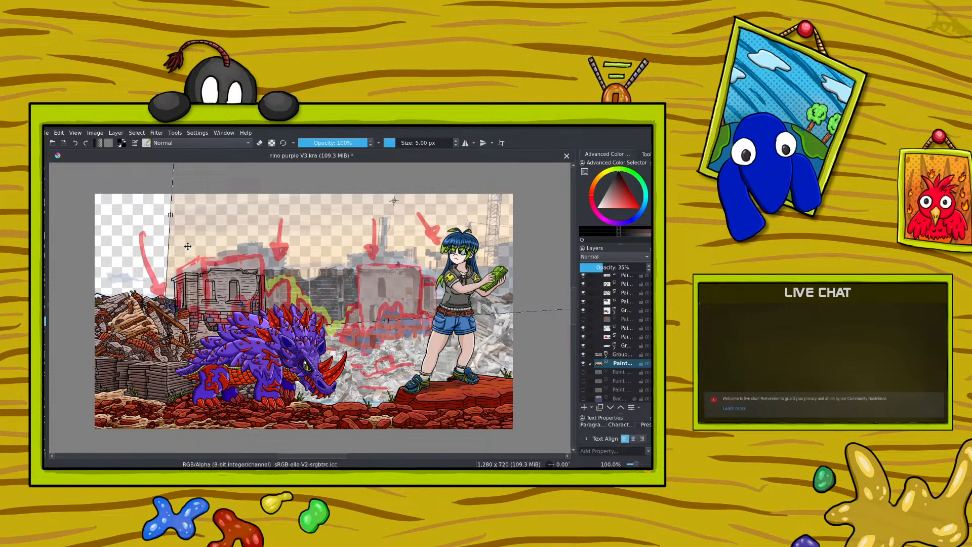
key(Return)
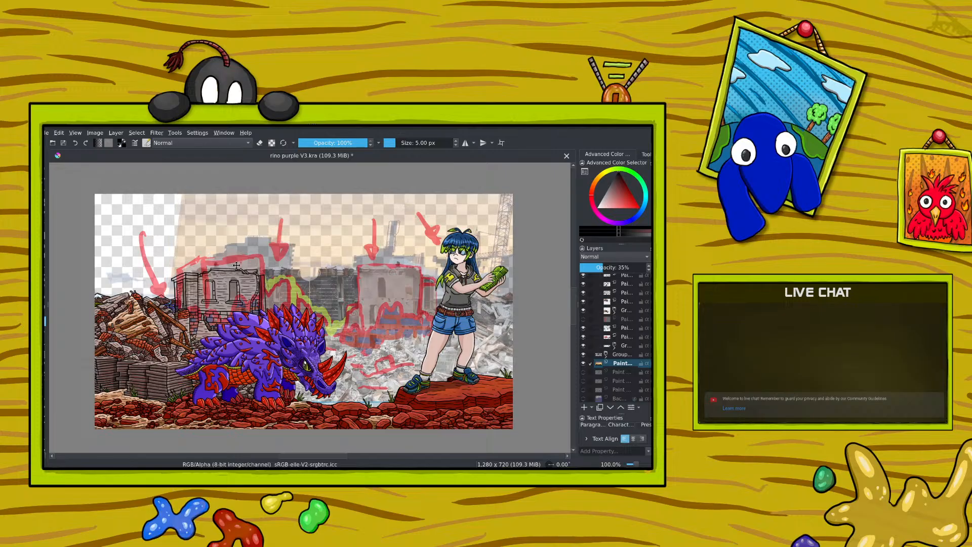
key(ctrl+t)
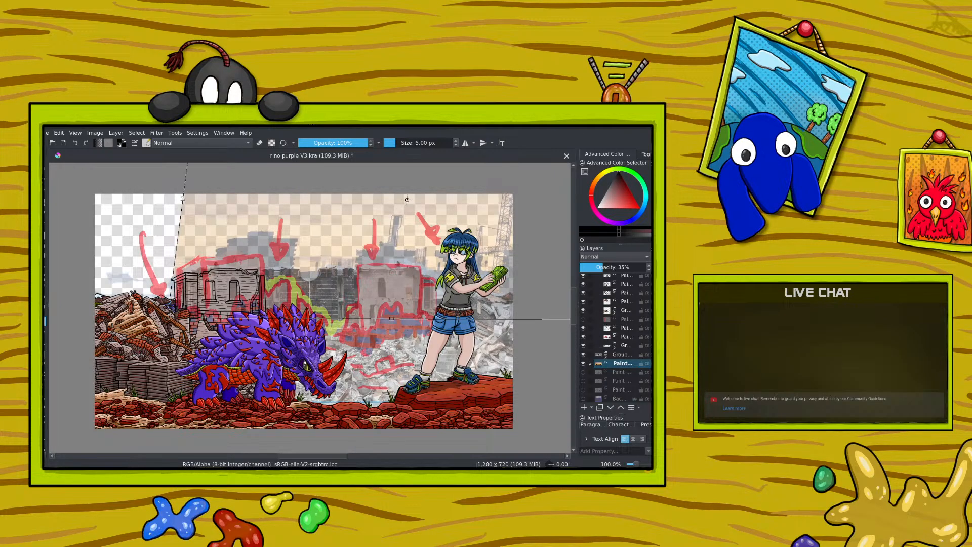
key(ctrl+z)
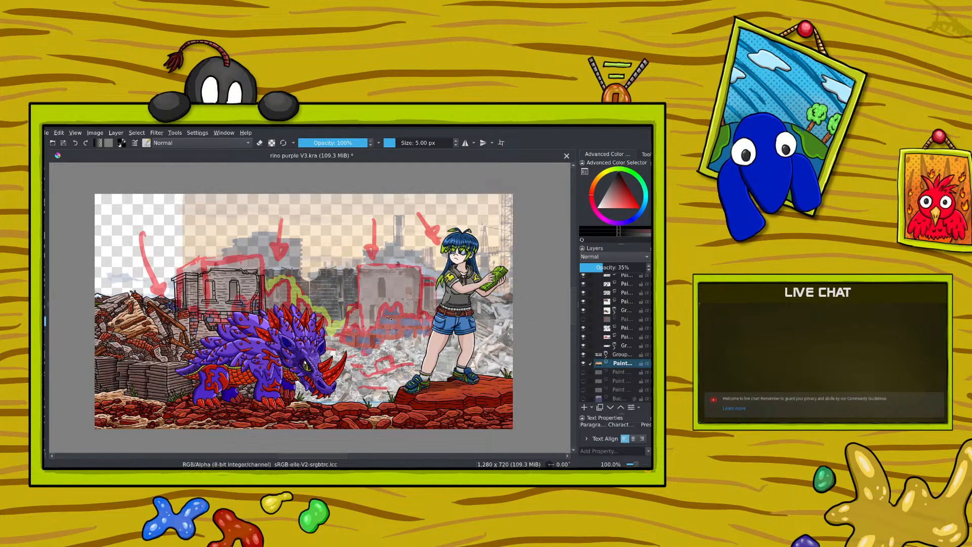
Step: Nudge the reference photo slightly to the left and return to the Freehand Brush tool
click(340, 277)
drag(340, 277, 338, 279)
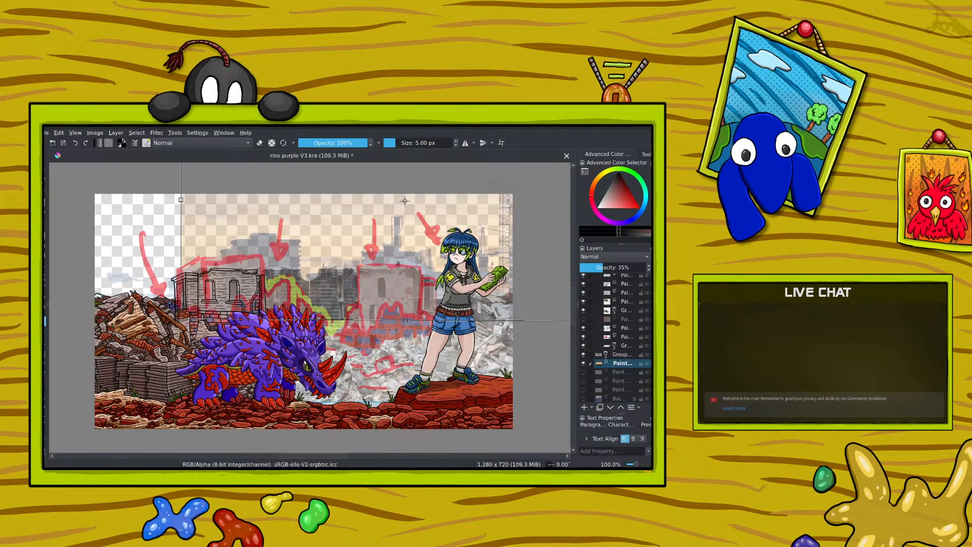
click(44, 215)
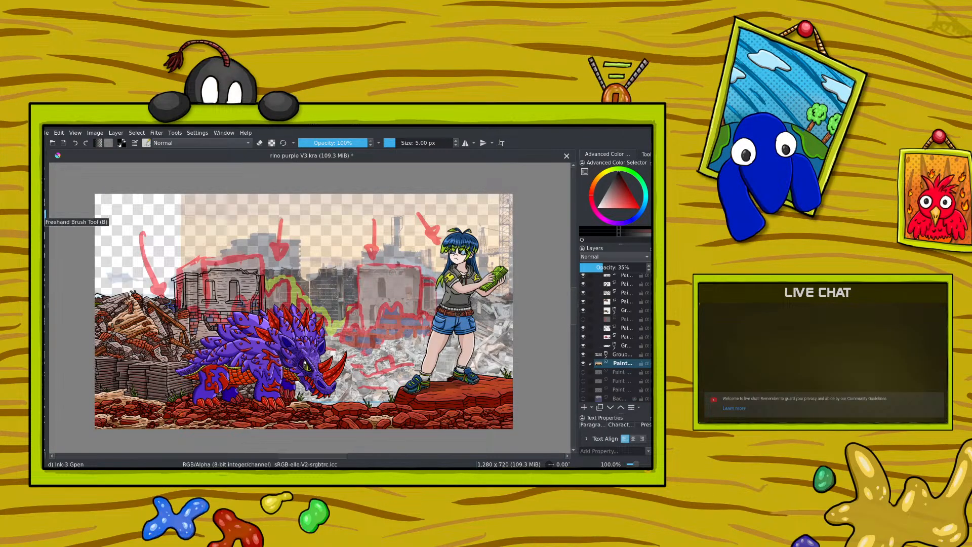
Step: Compare the inked building's line layer against the photo, and erase small bits of line around its right window and wall at 5 px
click(623, 328)
click(584, 328)
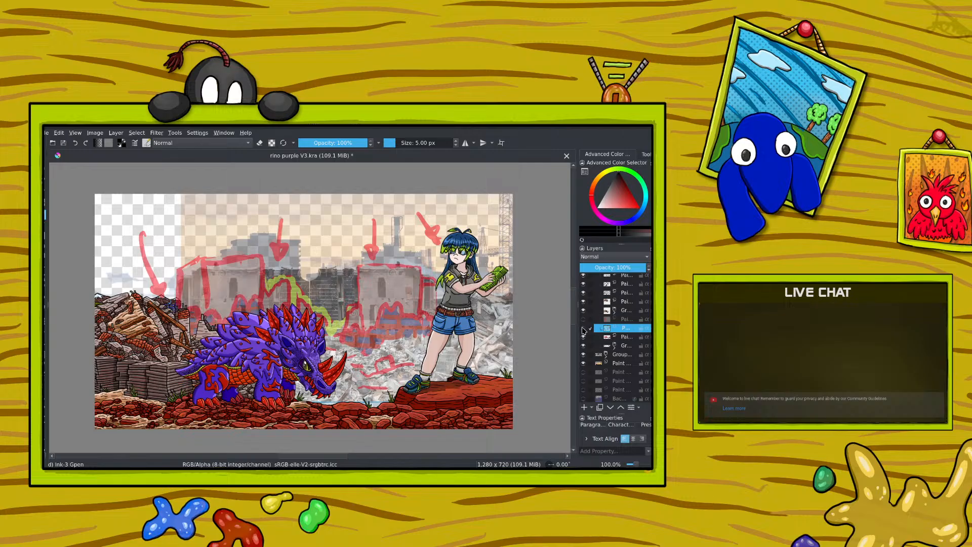
click(584, 328)
drag(638, 465, 641, 466)
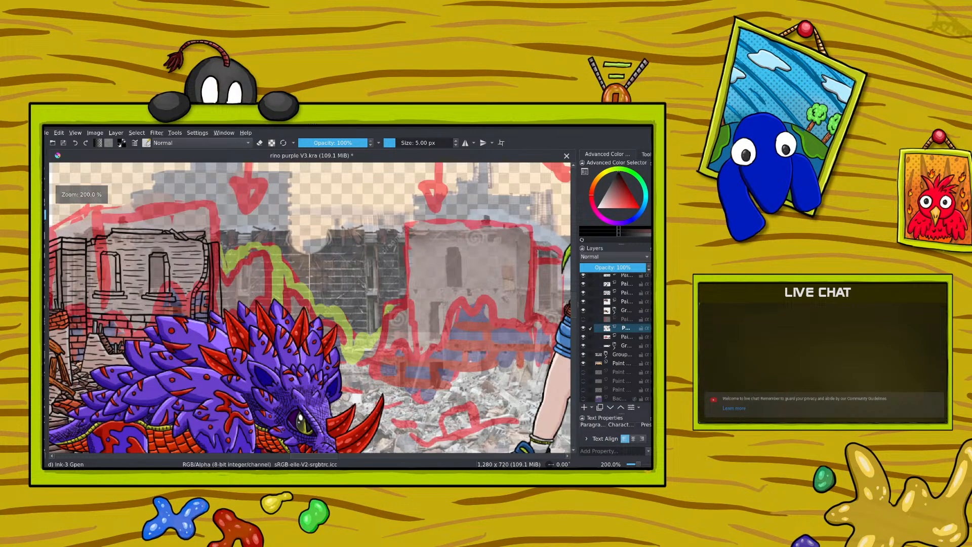
click(259, 142)
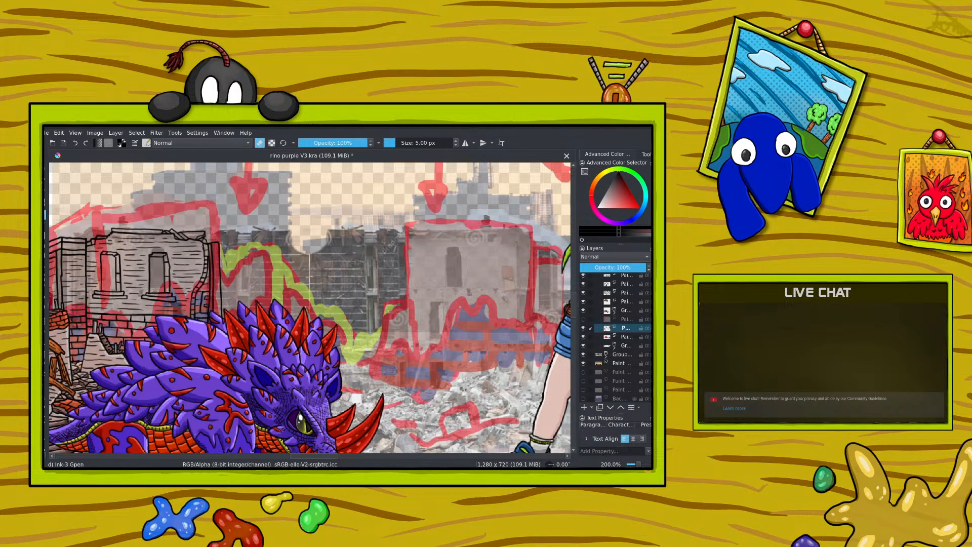
drag(202, 246, 191, 322)
drag(205, 290, 202, 301)
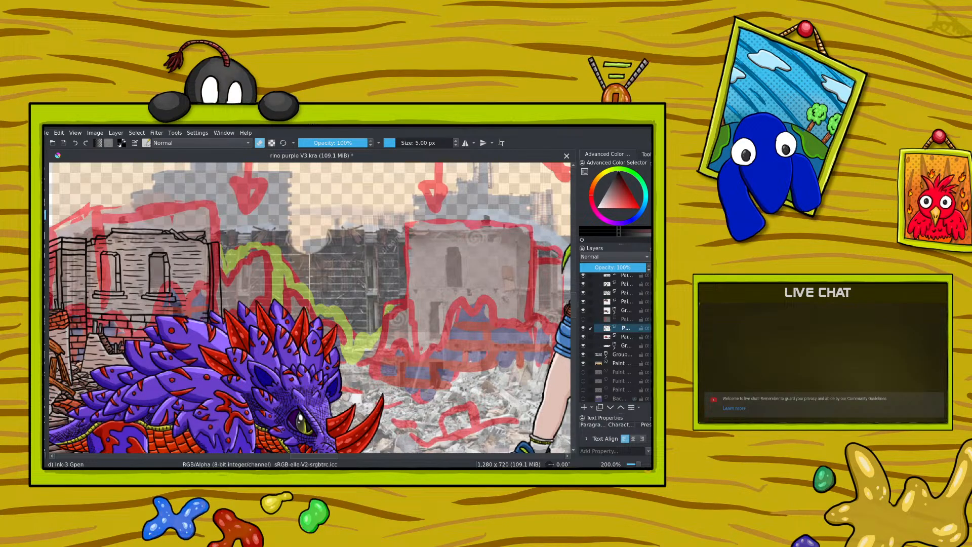
Step: Select the reference photo layer and move it slightly to the right behind the inked building
key(ctrl+minus)
key(ctrl+minus)
key(ctrl+minus)
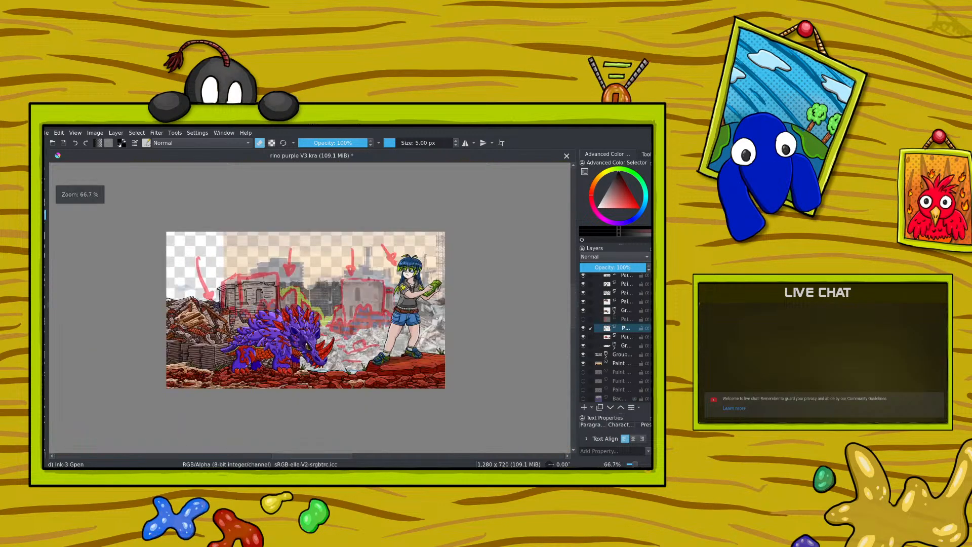
key(ctrl+plus)
key(ctrl+plus)
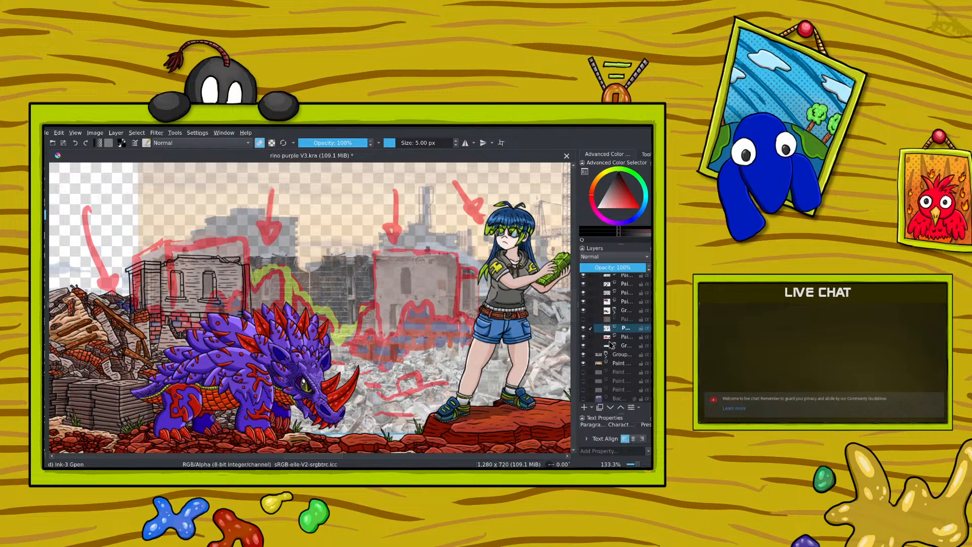
click(623, 364)
click(45, 332)
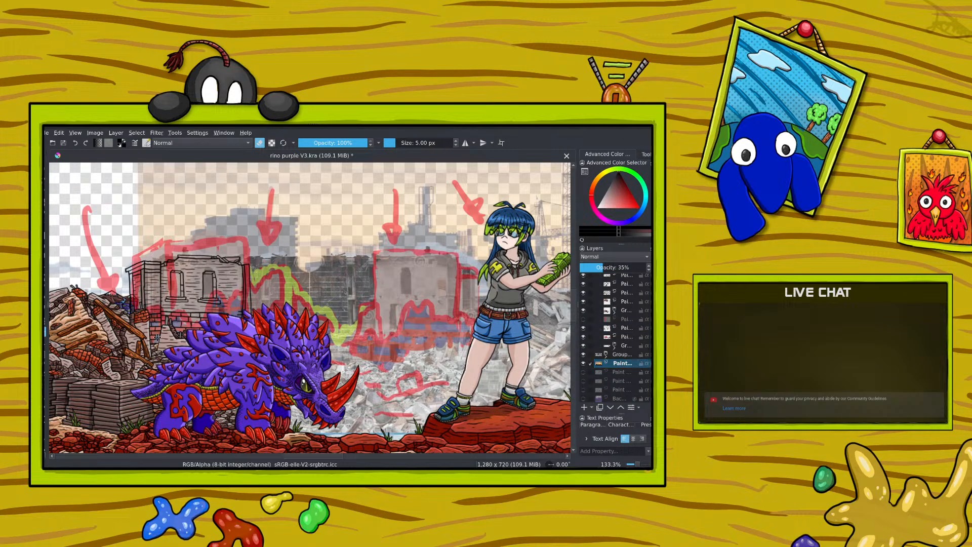
mouse_move(173, 330)
mouse_down()
mouse_move(173, 316)
mouse_move(180, 333)
mouse_up()
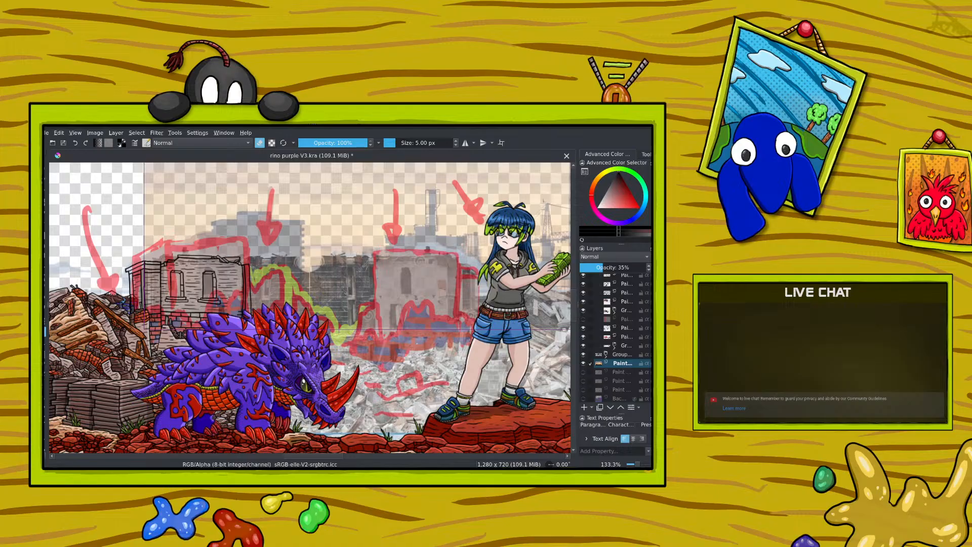
Step: Return to the brush with erasing turned off and select the inked building's line layer
key(b)
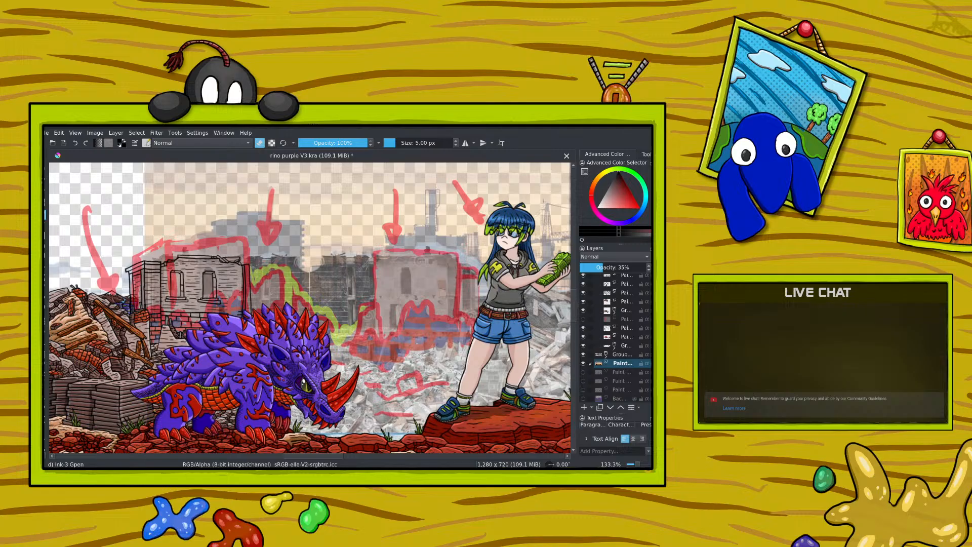
right_click(239, 261)
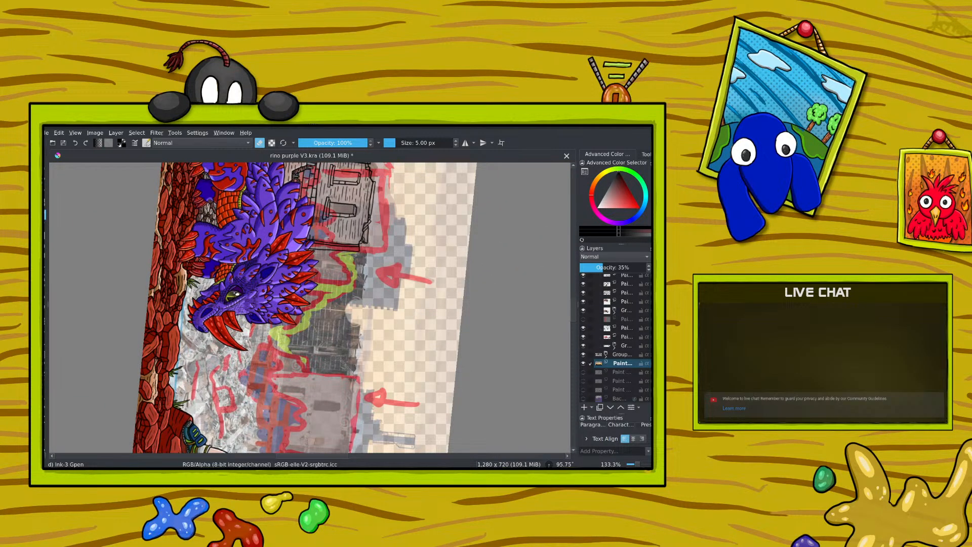
click(259, 144)
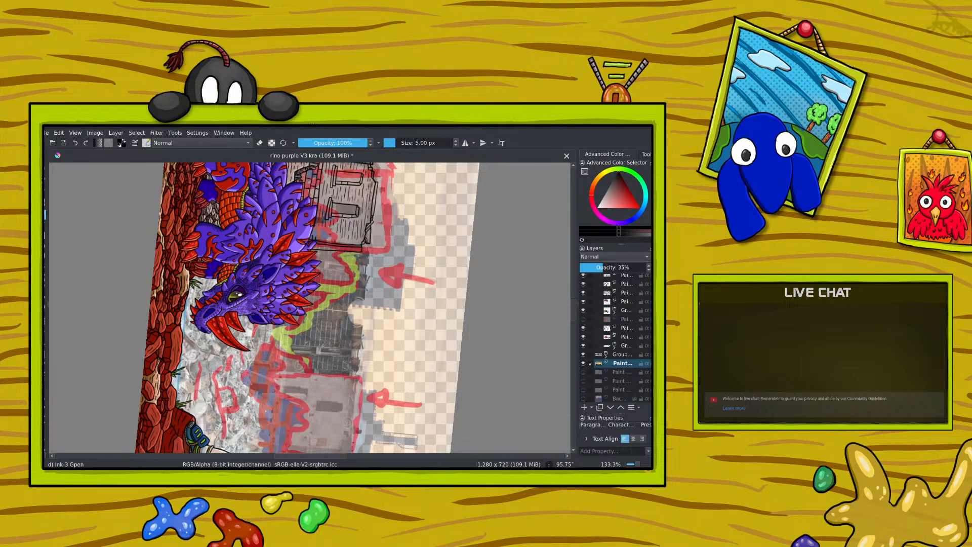
click(624, 328)
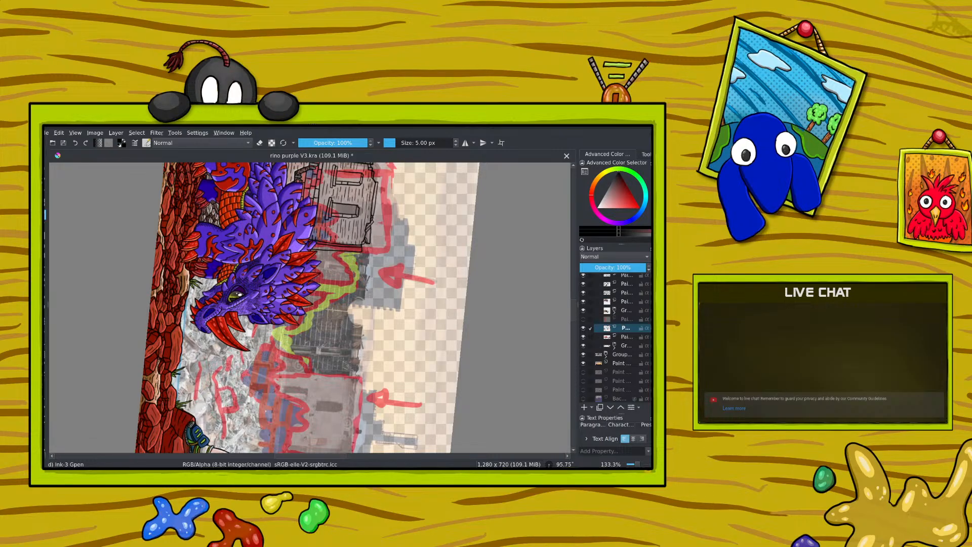
Step: Ink the jagged outline of the broken wall between the two buildings with the 5 px black brush
right_click(248, 278)
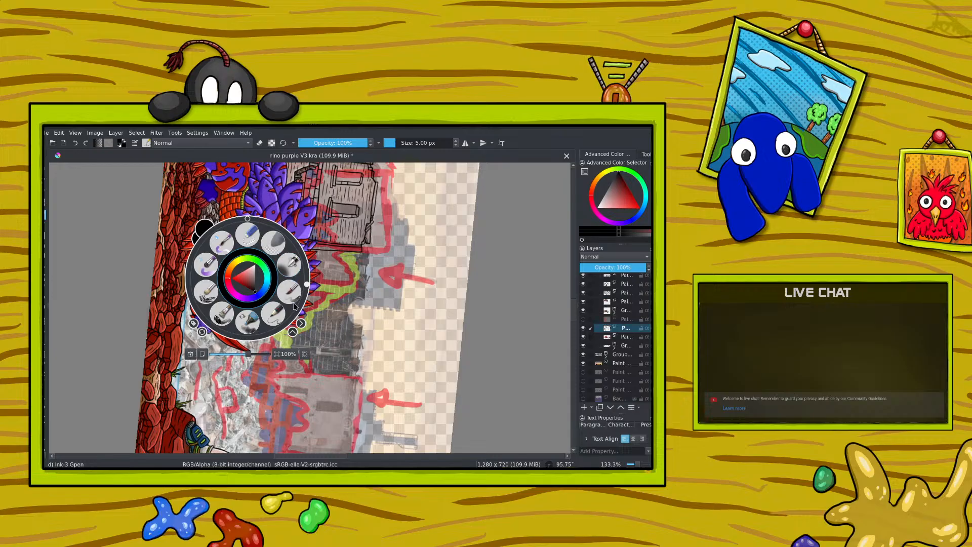
drag(310, 285, 240, 200)
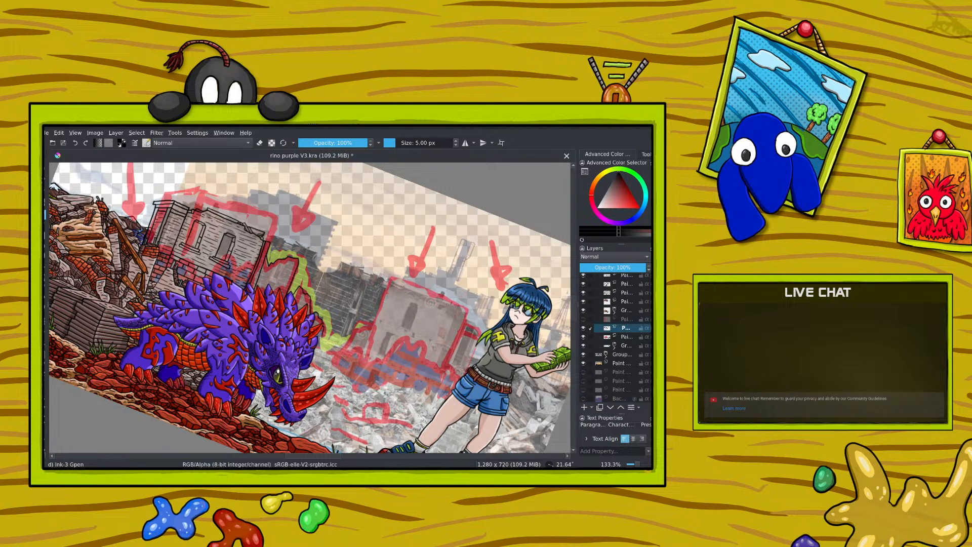
right_click(241, 322)
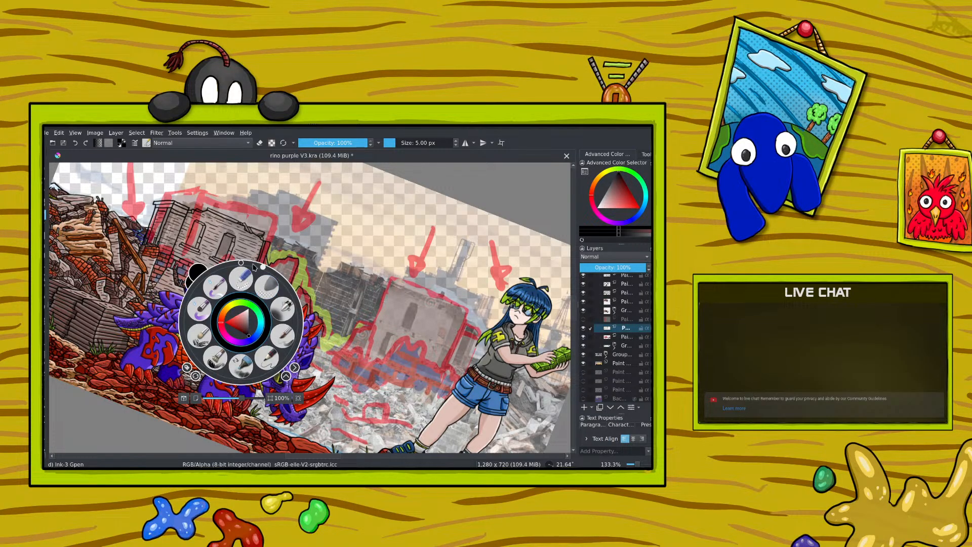
drag(262, 268, 299, 311)
right_click(289, 332)
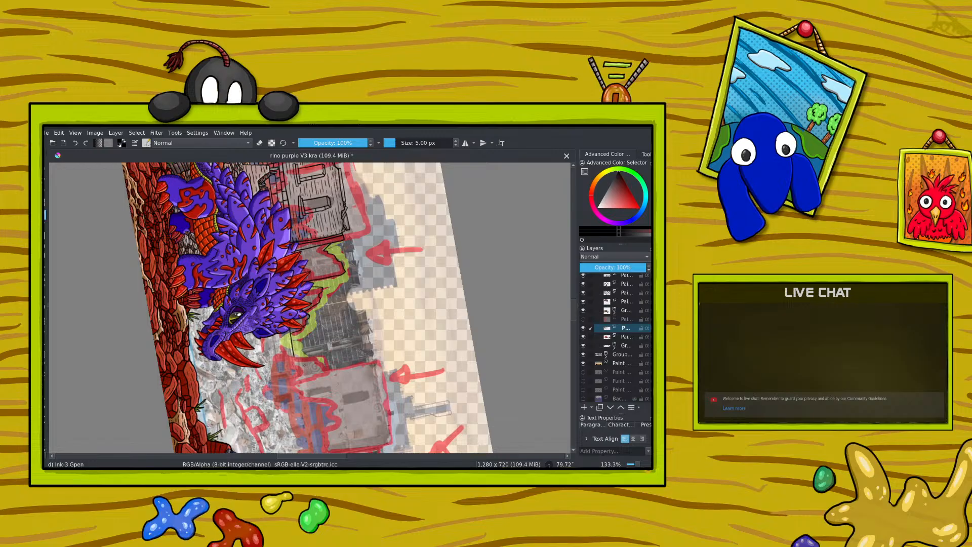
right_click(281, 321)
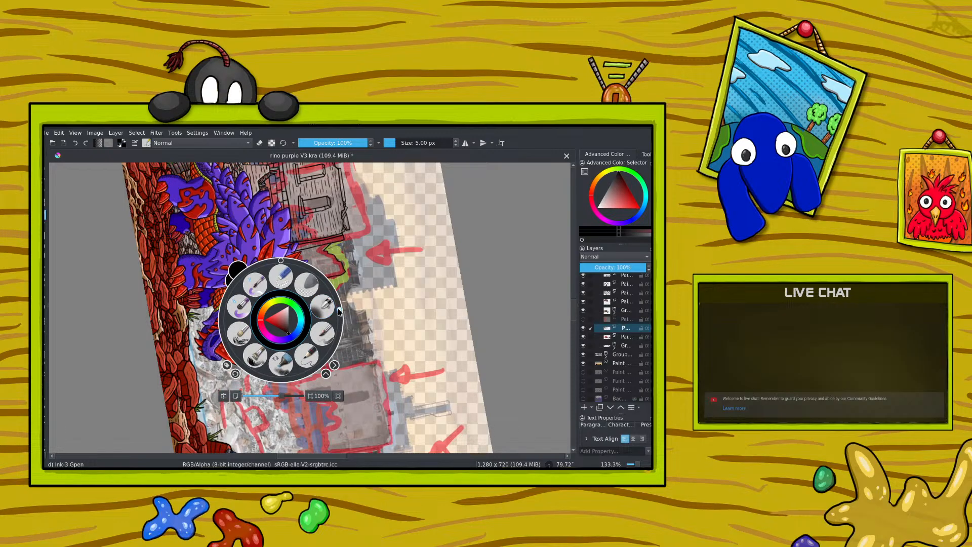
drag(338, 311, 249, 329)
click(243, 228)
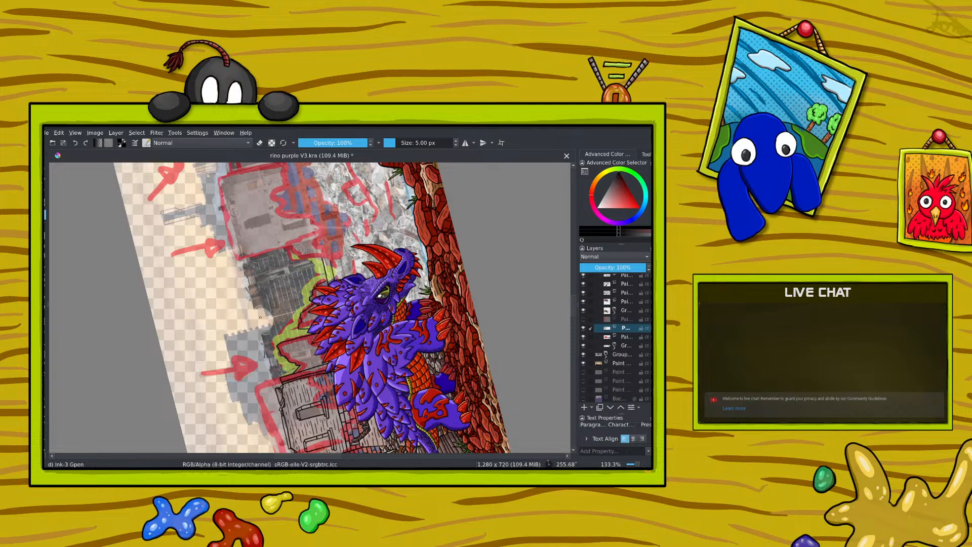
right_click(260, 291)
mouse_move(262, 238)
mouse_down()
mouse_move(223, 258)
mouse_move(258, 239)
mouse_move(251, 261)
mouse_move(261, 242)
mouse_up()
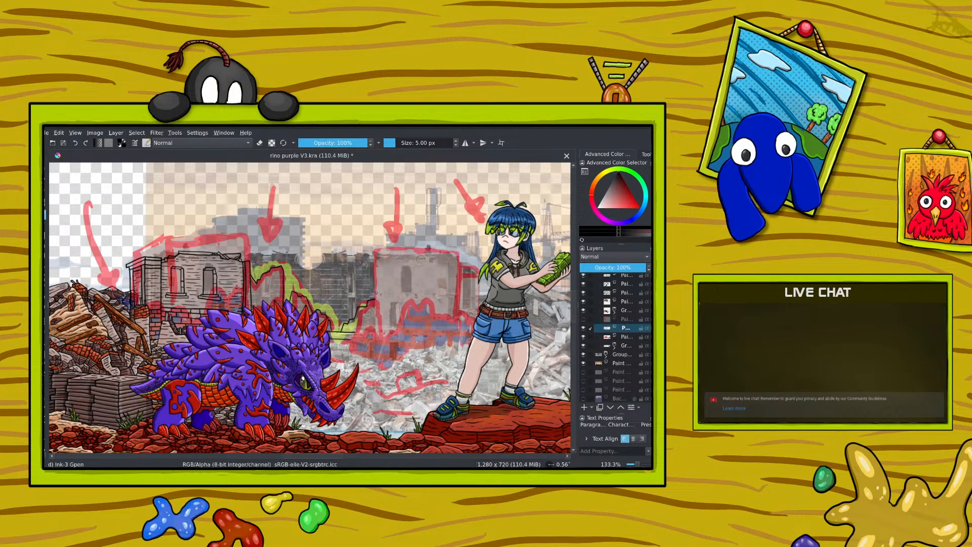
Step: Undo the last strokes and rework the broken wall's jagged outline between the two buildings with the 5 px black brush
key(ctrl+z)
click(75, 142)
right_click(336, 325)
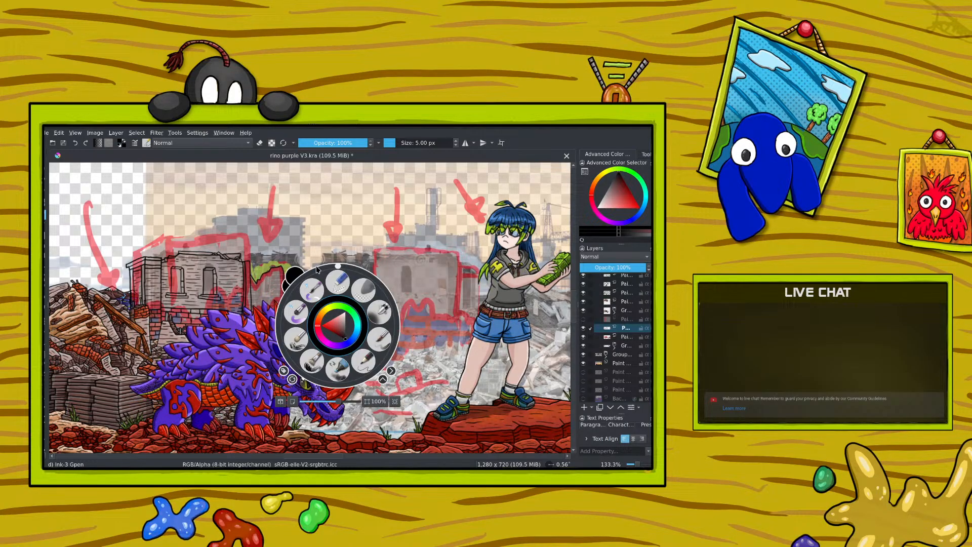
drag(338, 268, 342, 381)
click(203, 260)
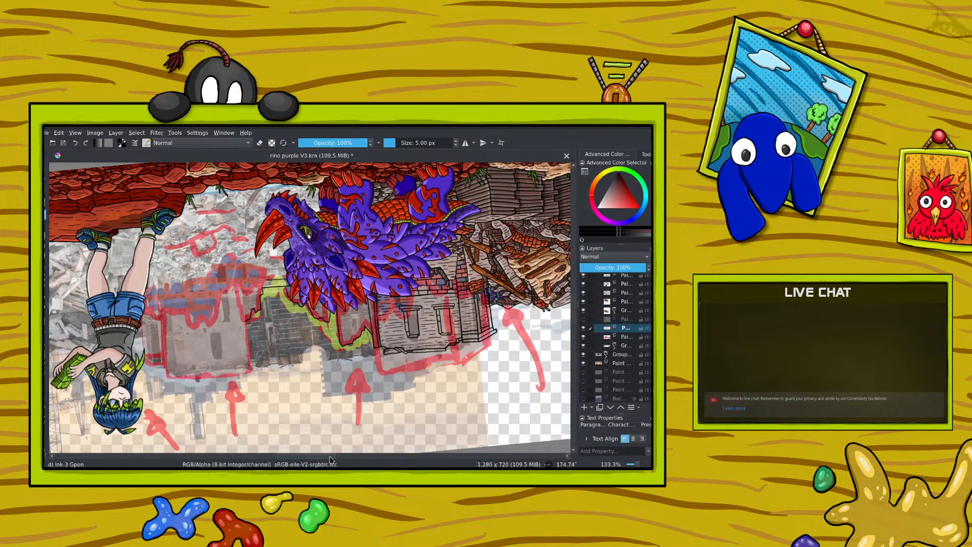
drag(202, 260, 266, 249)
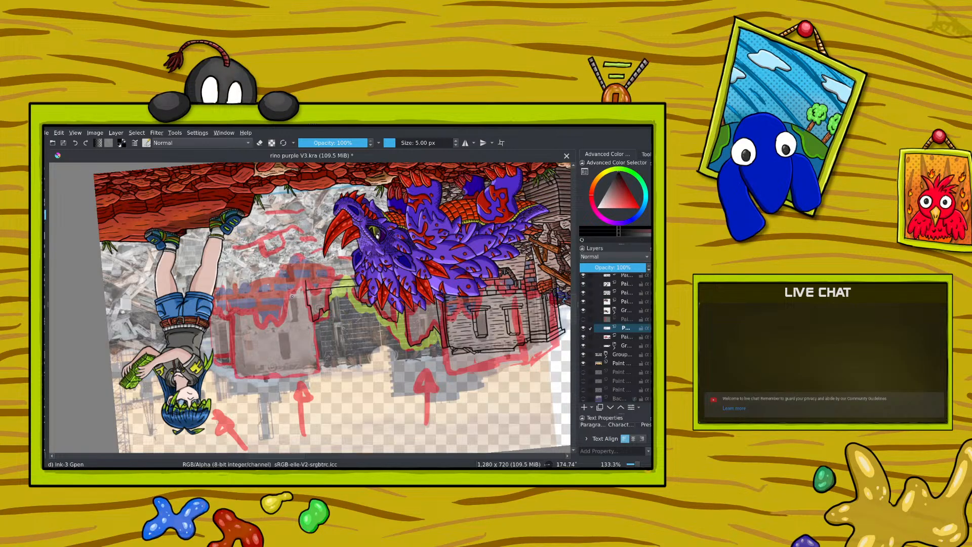
right_click(210, 301)
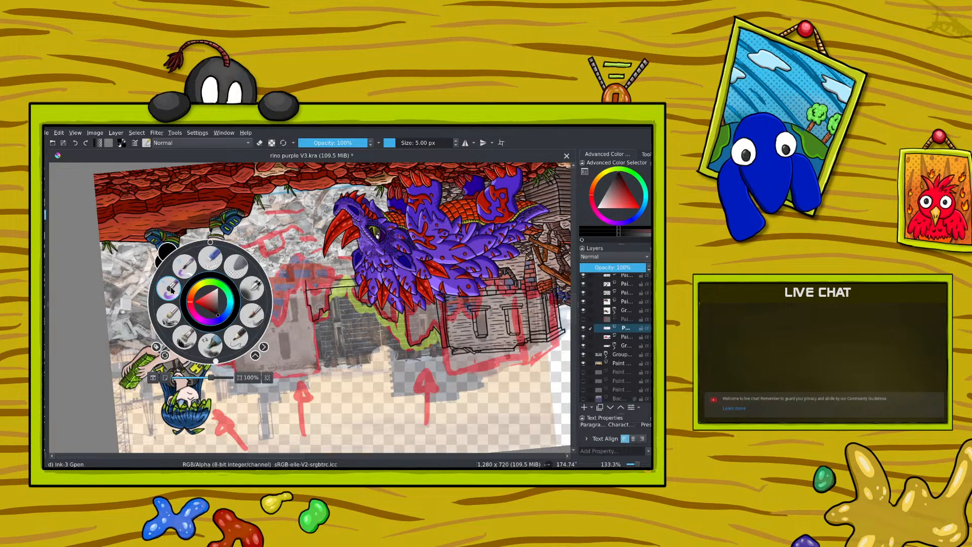
drag(216, 360, 215, 223)
right_click(186, 203)
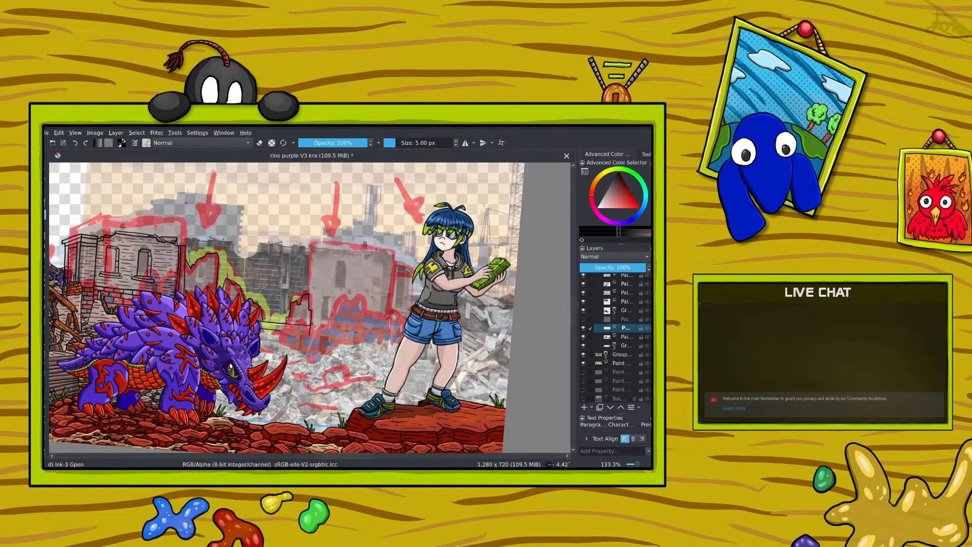
Step: Ink the first angular rubble stones at the foot of the broken wall with the 5 px brush
right_click(251, 314)
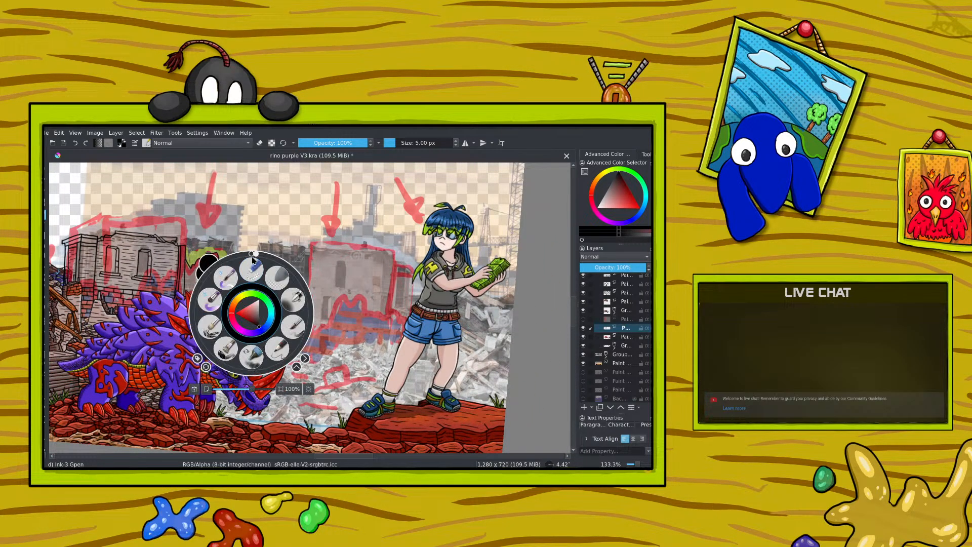
drag(257, 255, 310, 325)
right_click(310, 321)
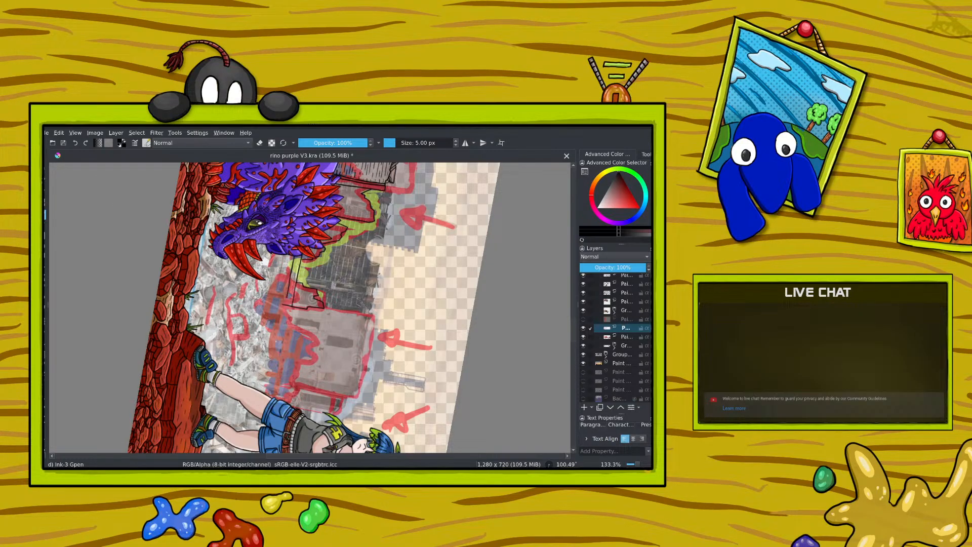
key(e)
right_click(250, 305)
drag(308, 318, 255, 245)
click(238, 209)
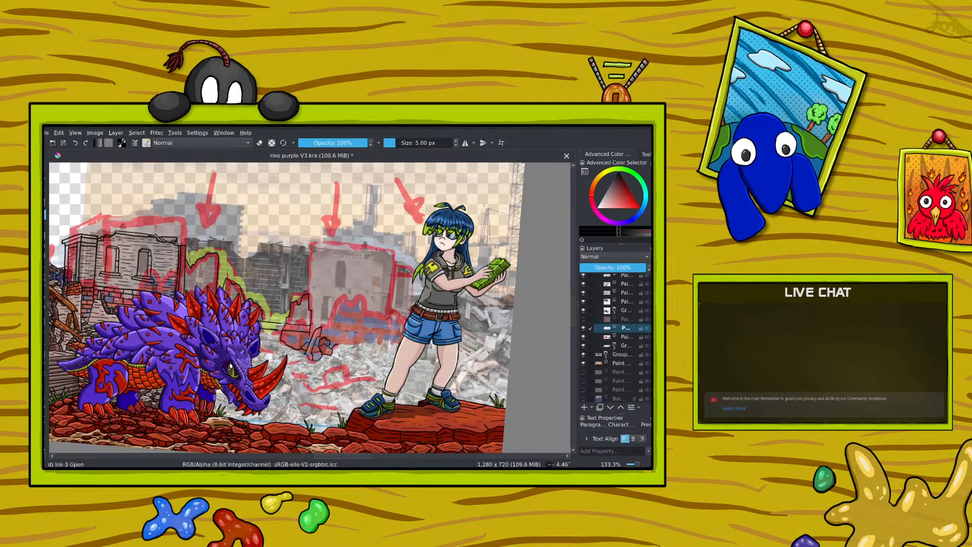
Step: Extend the rubble beside the broken wall and erase stray bits of its lines at 5 px
right_click(245, 278)
drag(249, 217, 304, 282)
right_click(305, 282)
click(259, 142)
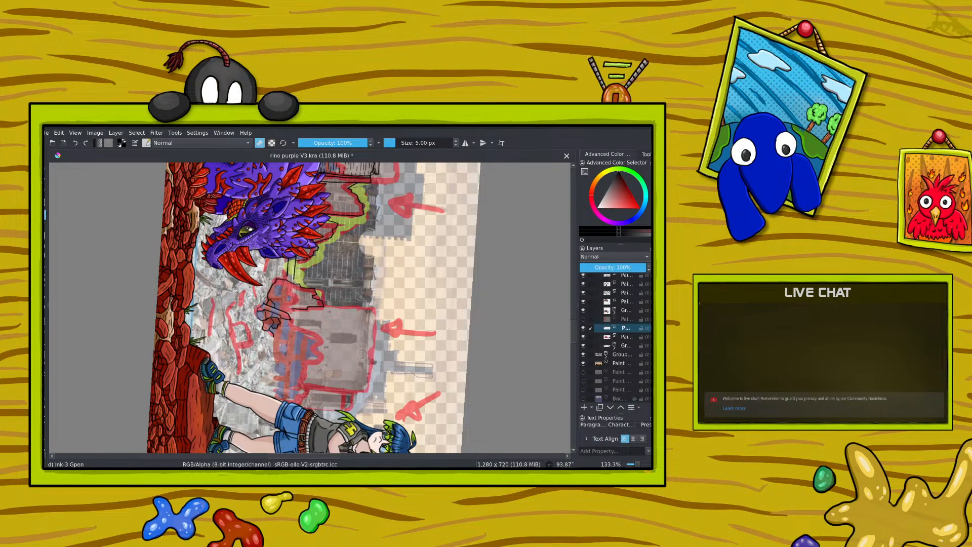
right_click(245, 278)
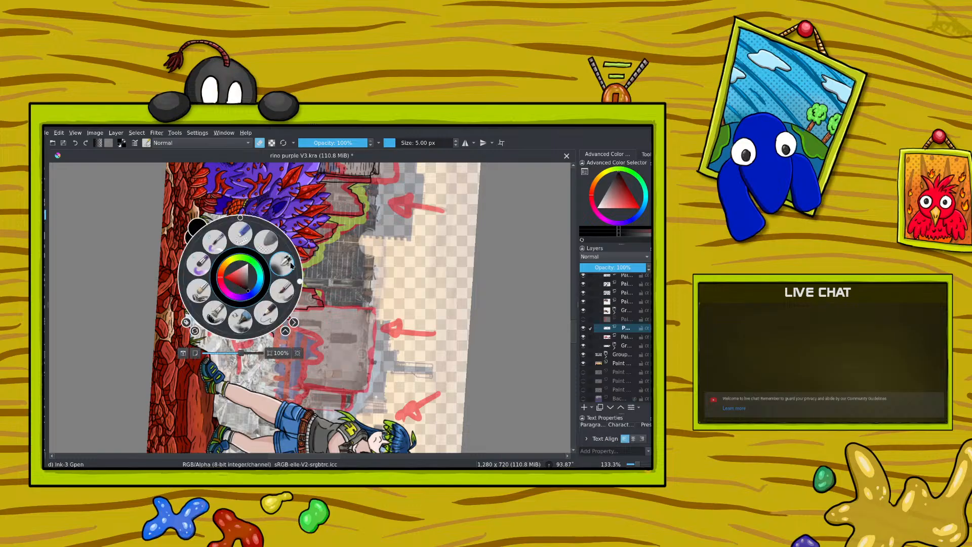
click(299, 277)
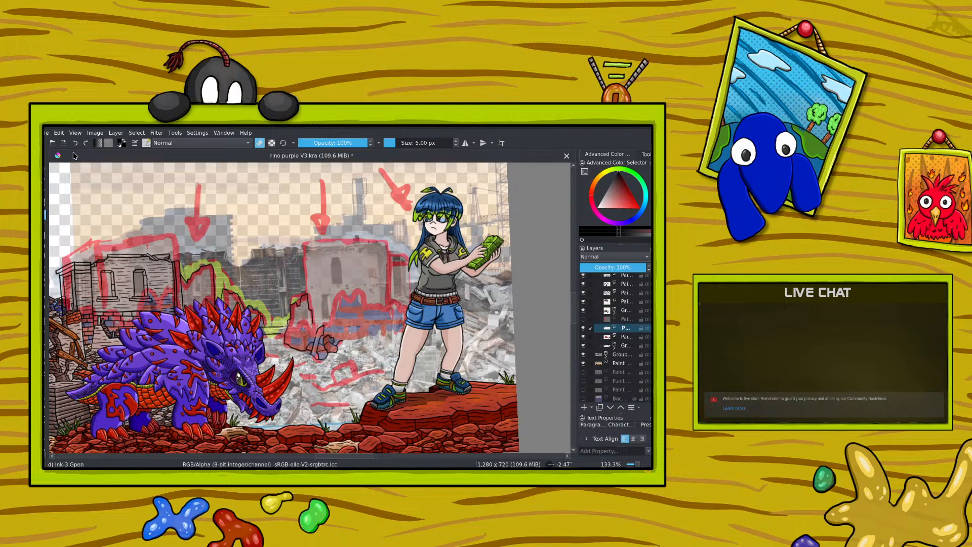
Step: Turn erasing off and ink more angular stones in the rubble pile below the broken wall
key(e)
right_click(217, 298)
drag(218, 239, 278, 313)
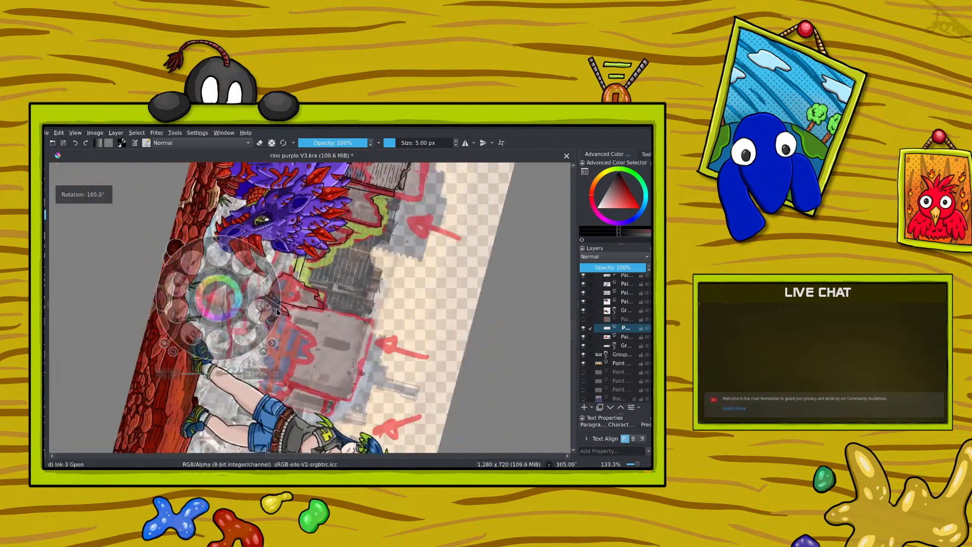
right_click(278, 313)
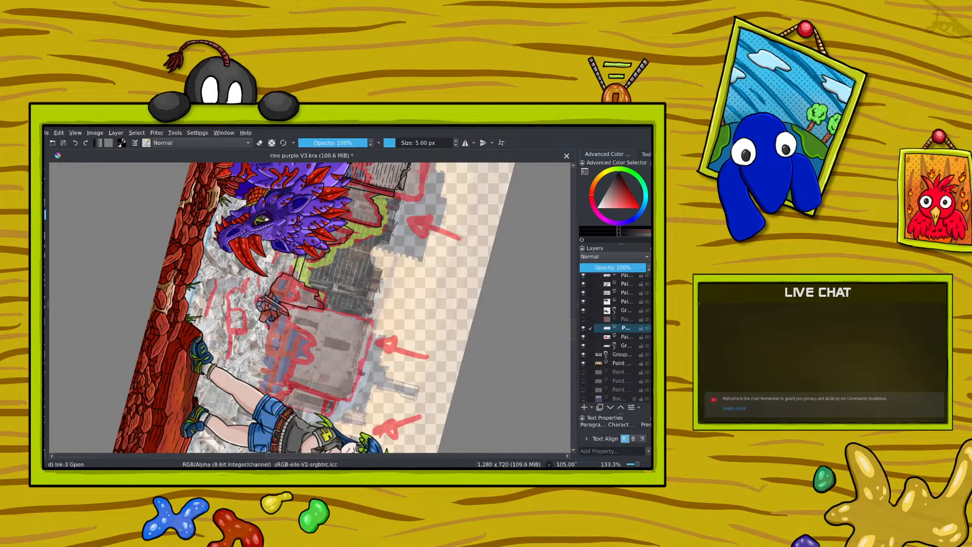
key(e)
key(e)
scroll(572, 342, down, 2)
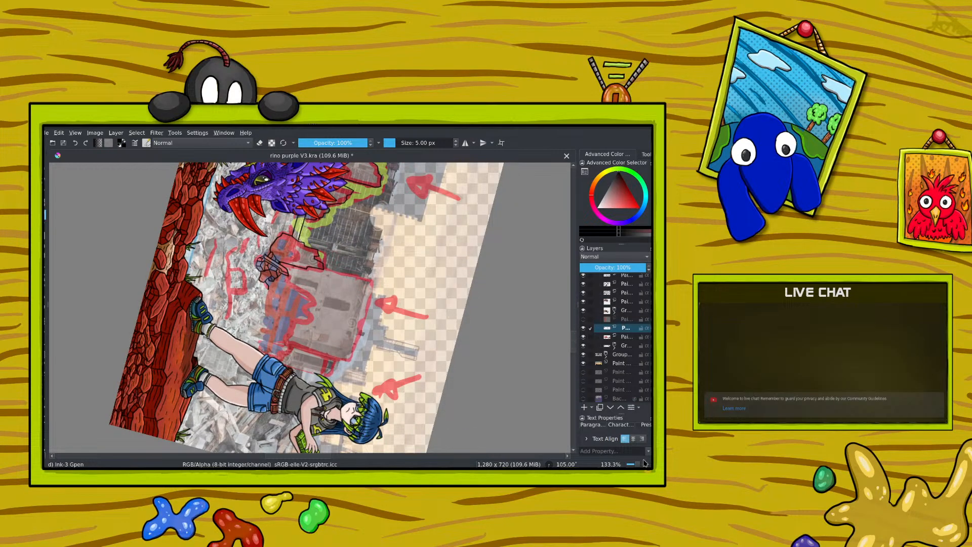
Step: At 200% zoom, refine the ink lines where the rubble pile meets the base of the broken wall
drag(637, 465, 635, 464)
key(ctrl+plus)
key(ctrl+plus)
key(ctrl+plus)
key(ctrl+plus)
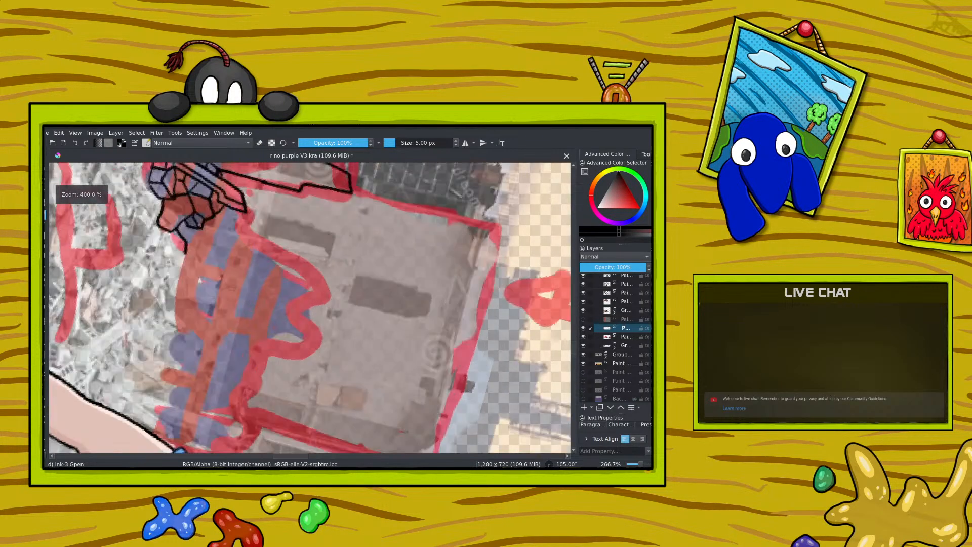
key(ctrl+minus)
key(ctrl+minus)
key(ctrl+plus)
key(ctrl+minus)
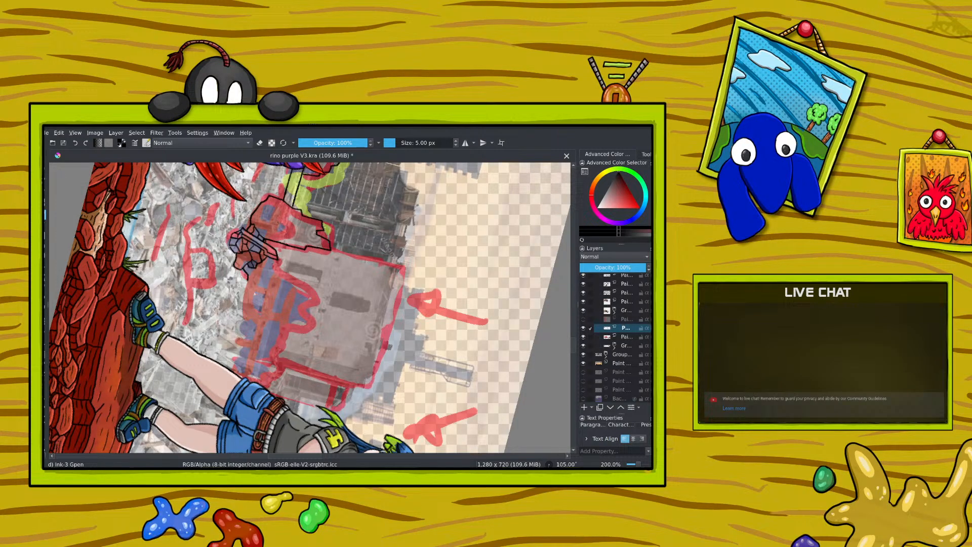
right_click(228, 266)
drag(287, 284, 259, 254)
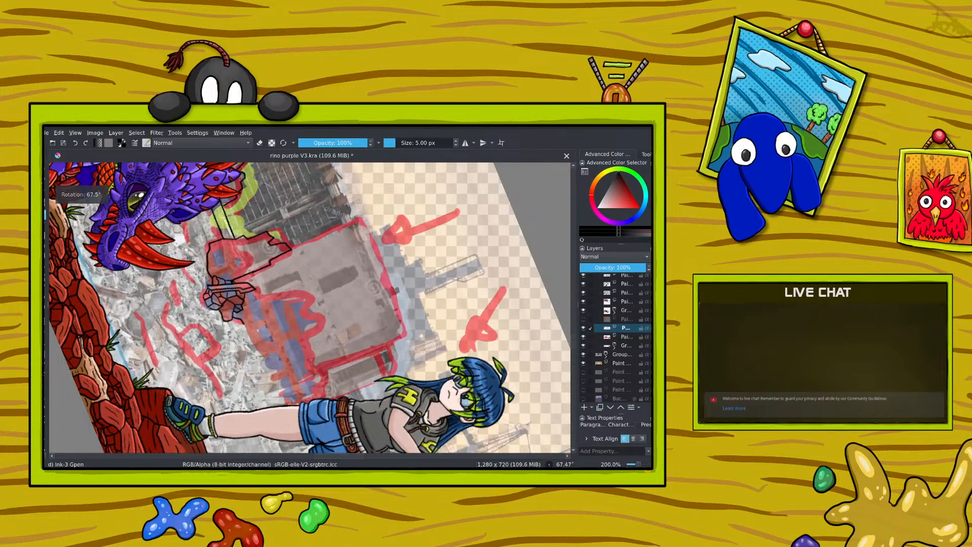
drag(328, 457, 302, 456)
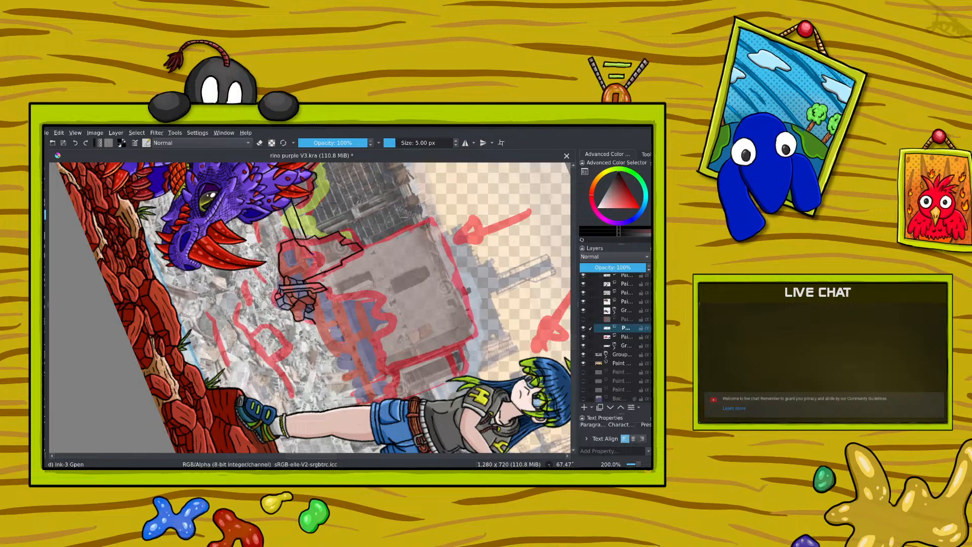
drag(312, 254, 316, 263)
Step: Ink irregular stone shapes across the lower part of the broken wall, joining them to the rubble pile
right_click(229, 286)
drag(286, 262, 183, 324)
right_click(190, 259)
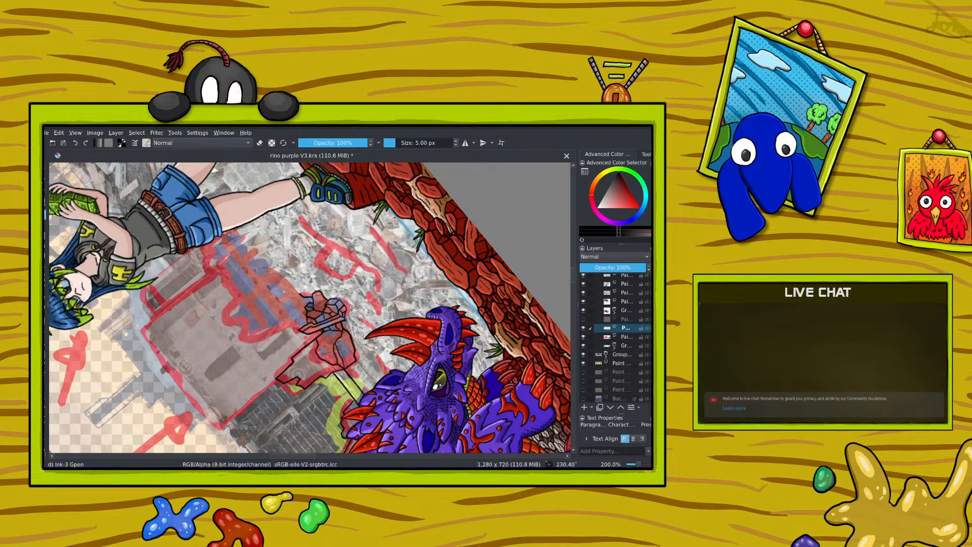
right_click(269, 314)
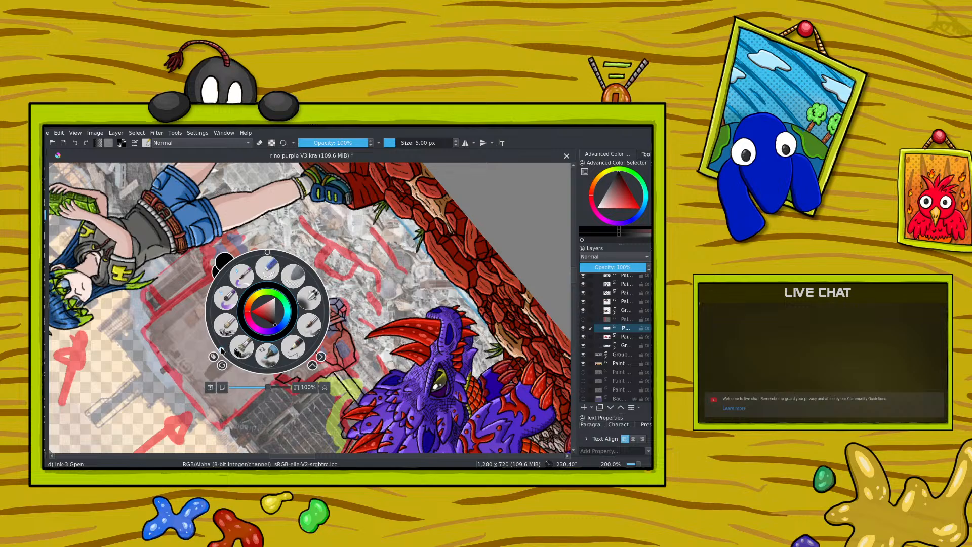
drag(224, 350, 245, 248)
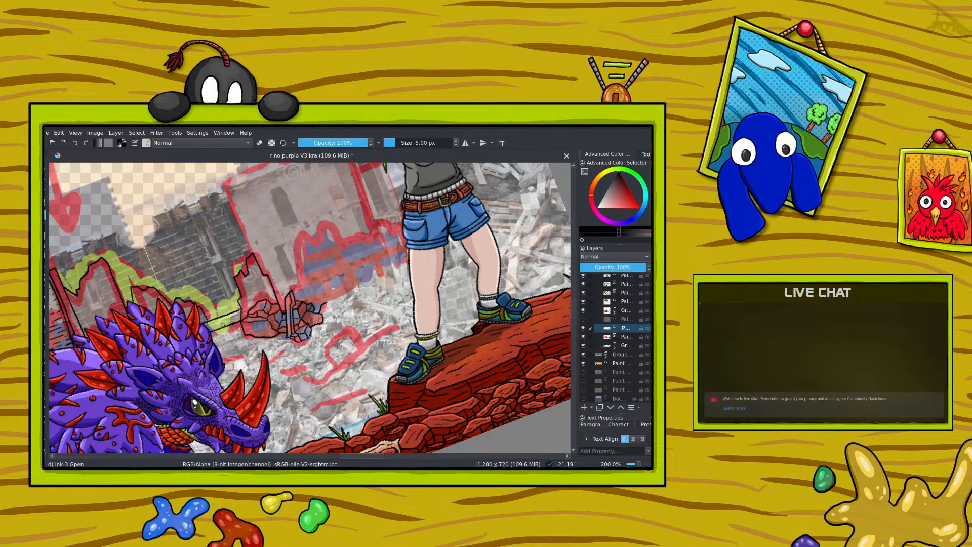
Step: Add joint lines between the broken wall's lower stones, undo the faulty stroke, and erase stray line bits
right_click(217, 314)
drag(197, 260, 272, 299)
right_click(274, 300)
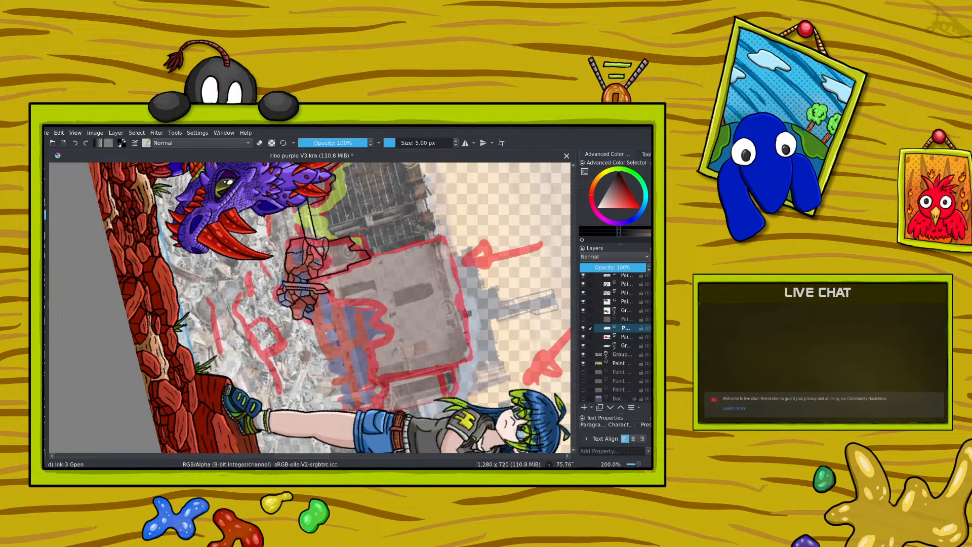
click(75, 143)
right_click(203, 239)
click(245, 207)
drag(245, 208, 178, 187)
right_click(178, 187)
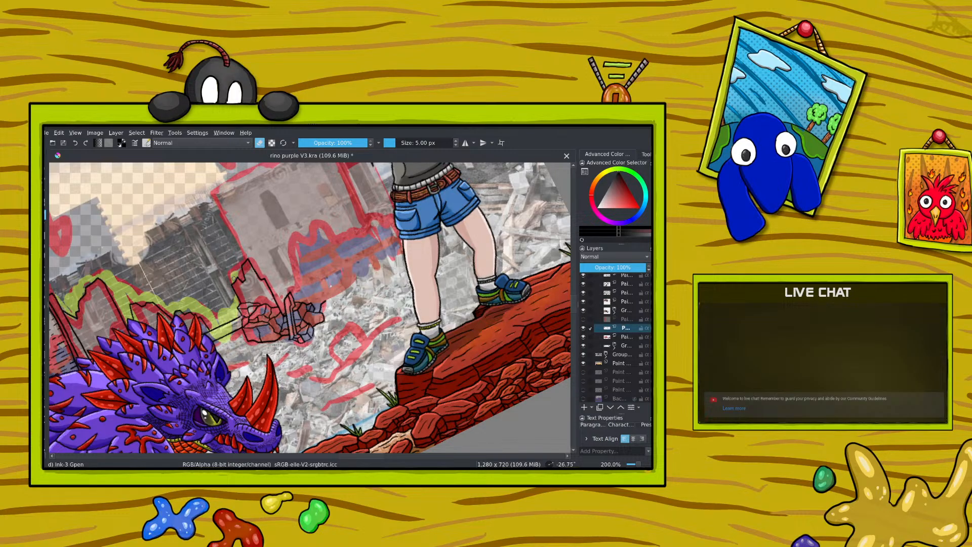
key(e)
Step: Ink stone joints higher up the broken wall, undoing the misplaced strokes and leaving erasing turned off
right_click(178, 263)
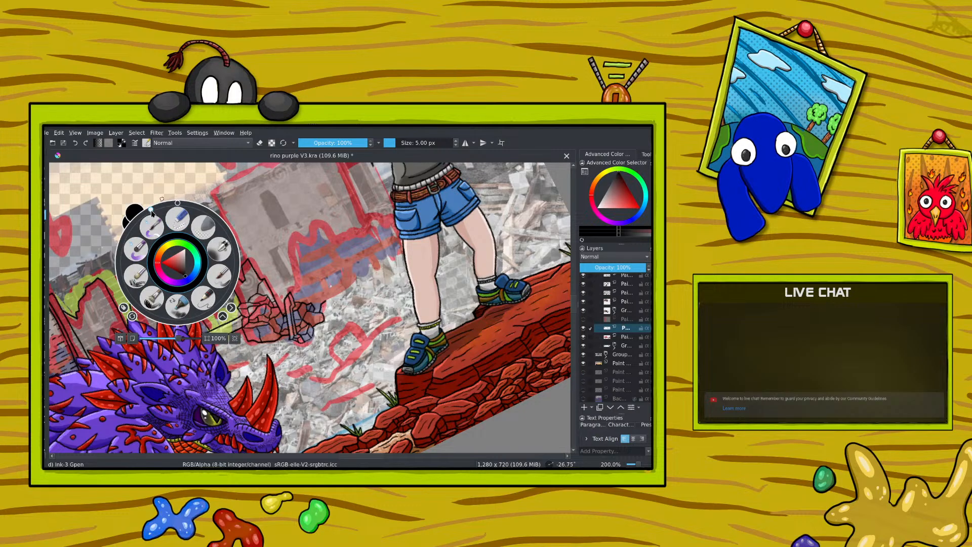
drag(152, 211, 207, 304)
right_click(183, 208)
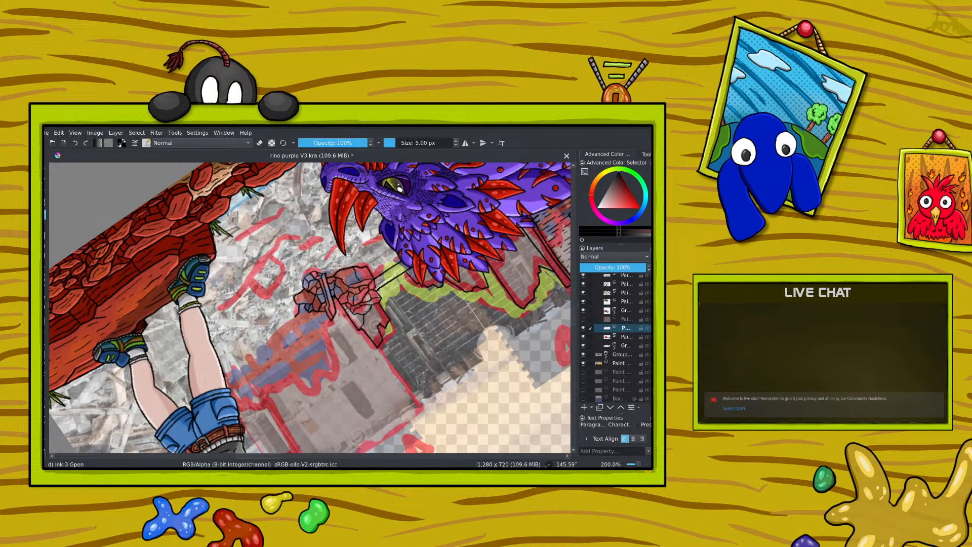
drag(358, 321, 362, 317)
click(75, 143)
key(ctrl+z)
key(e)
click(257, 143)
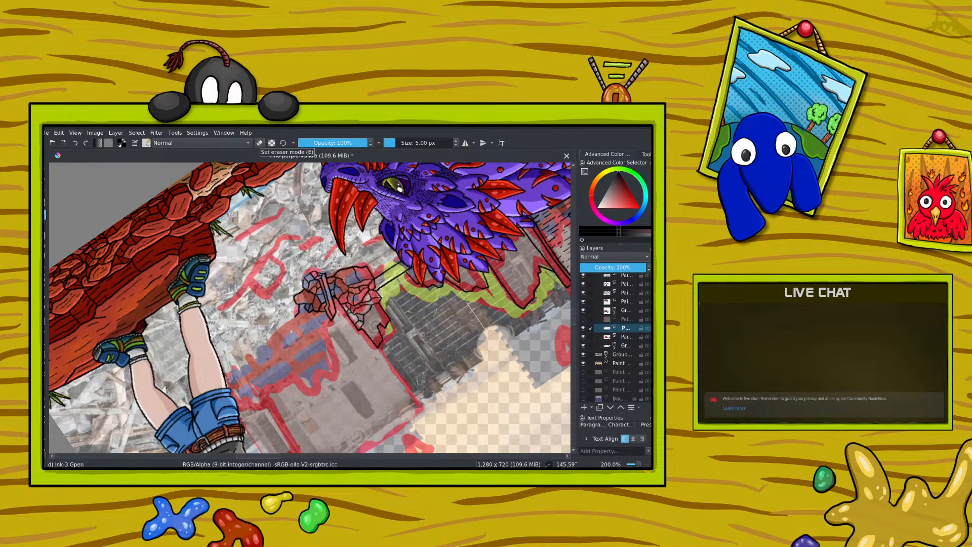
Step: Fill the remaining upper part of the broken wall with irregular stone joints up to its jagged top
right_click(273, 319)
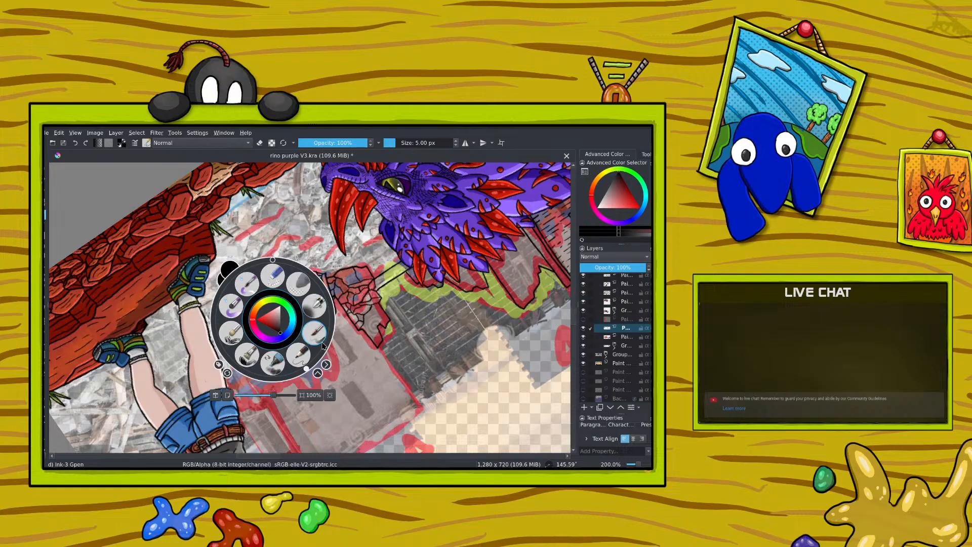
click(308, 369)
drag(307, 370, 217, 314)
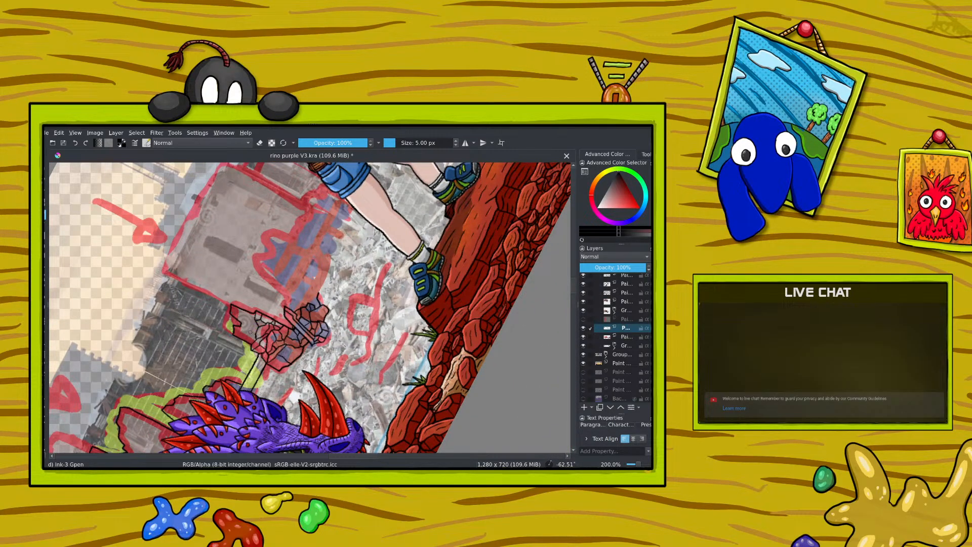
scroll(573, 302, down, 4)
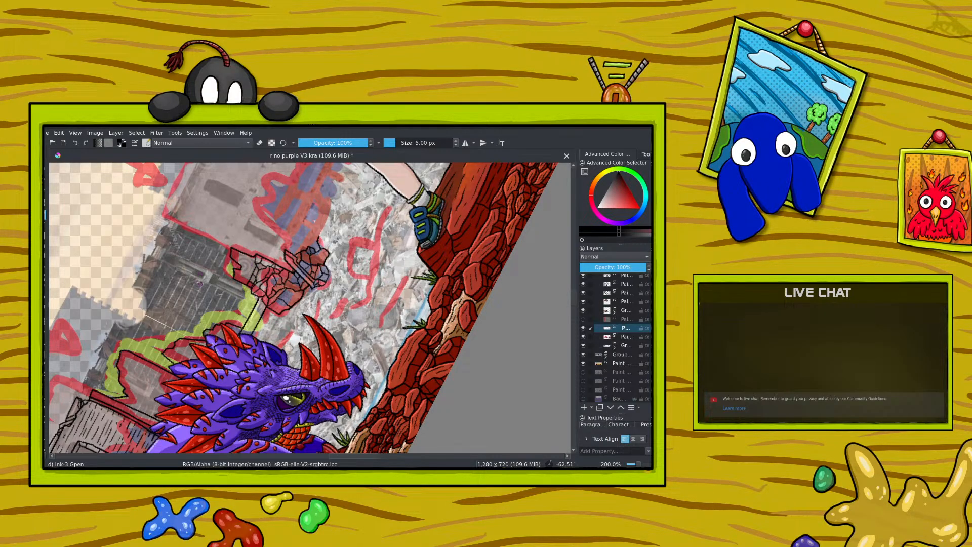
right_click(194, 274)
drag(143, 248, 182, 217)
right_click(183, 217)
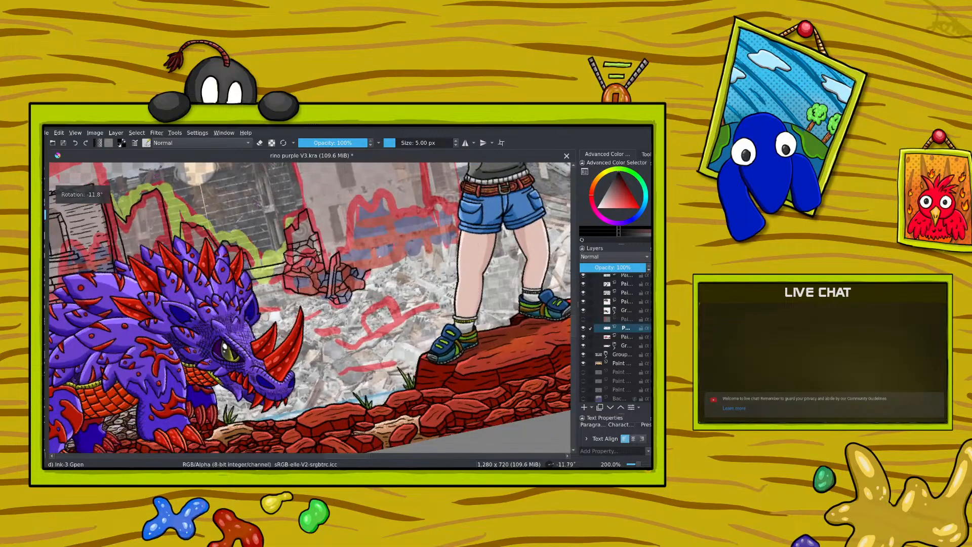
Step: Ink the second building's upper left corner and the jagged rubble line along its base, following the red sketch
drag(574, 328, 574, 317)
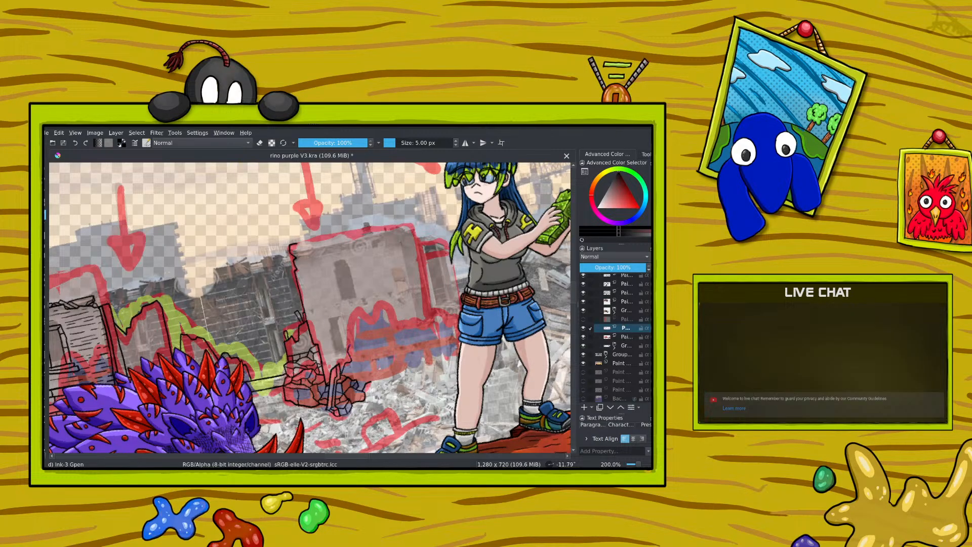
drag(358, 325, 390, 329)
drag(414, 328, 421, 321)
Step: Ink the jagged upper and lower outlines of the rubble mound from the broken wall across to the woman's legs
right_click(302, 334)
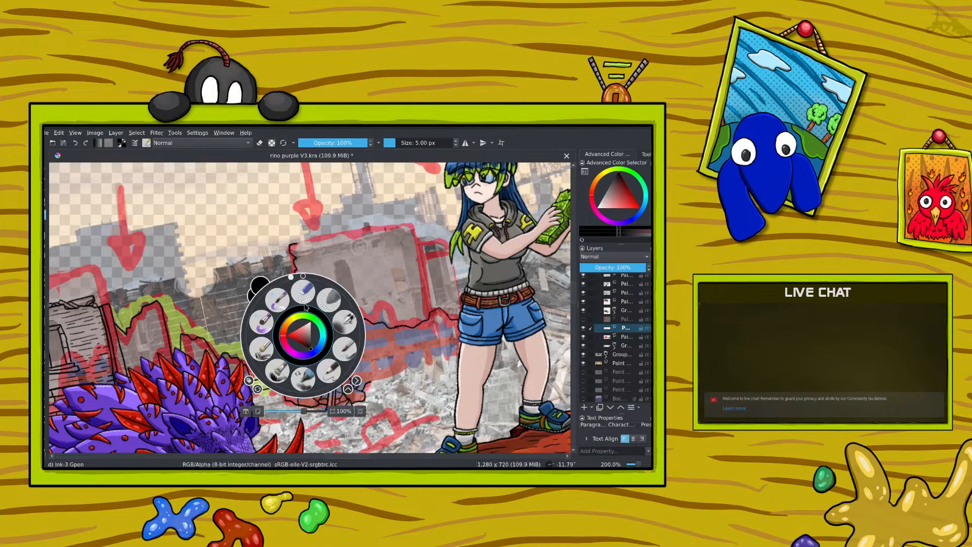
drag(291, 278, 362, 338)
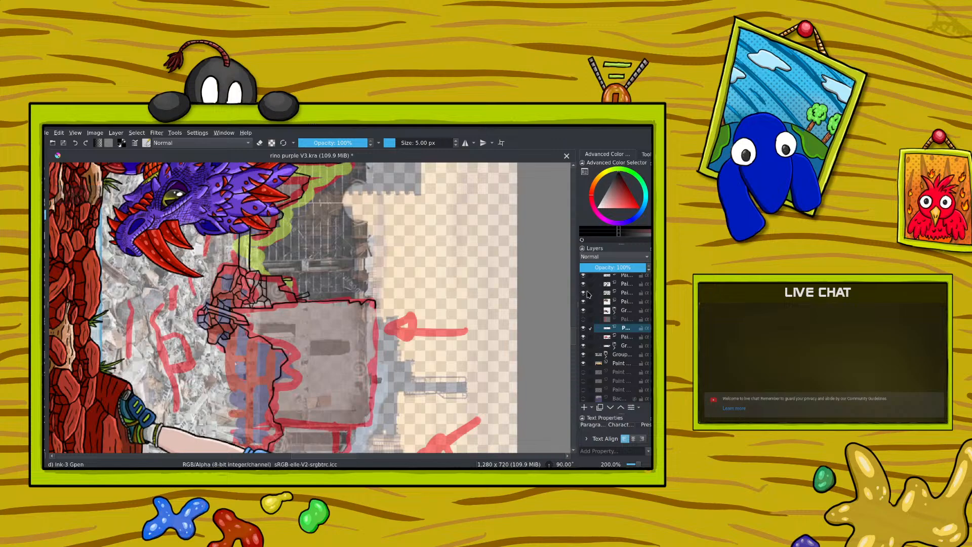
scroll(573, 345, down, 3)
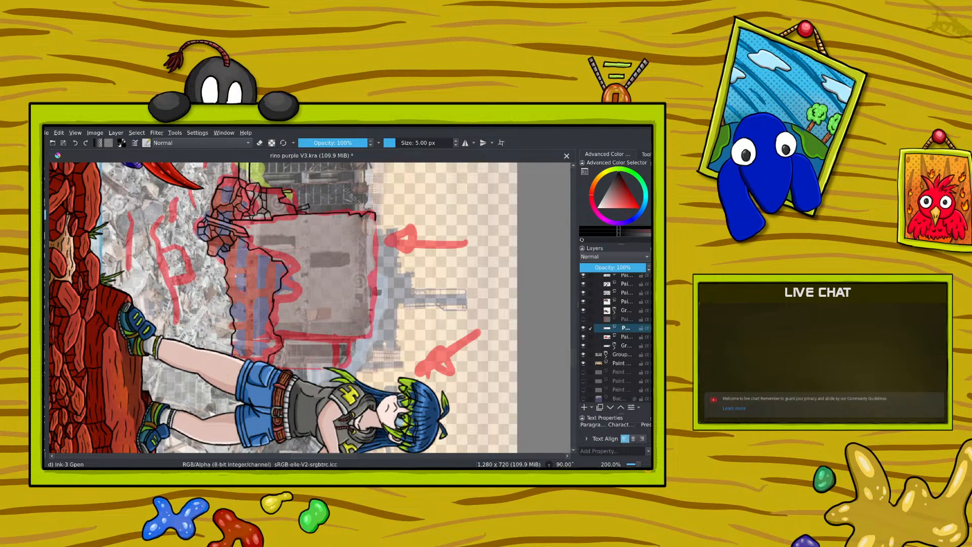
right_click(215, 262)
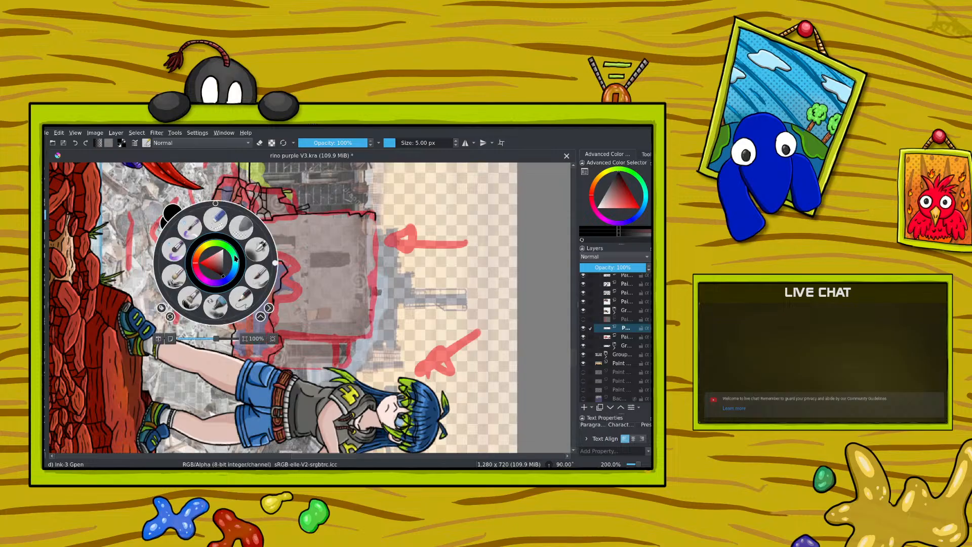
drag(274, 264, 209, 205)
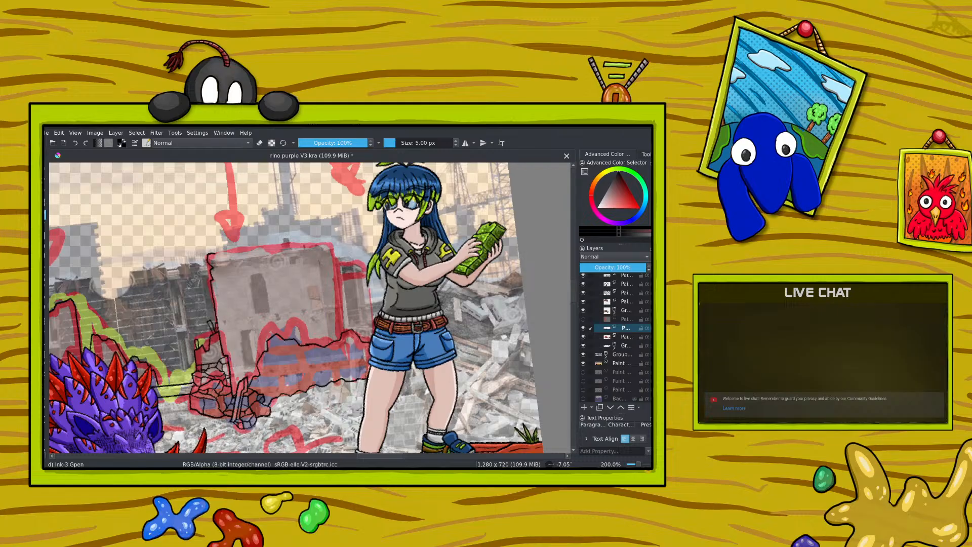
Step: Erase the stray line bits where the rubble mound meets the pile at the broken wall's foot
click(259, 142)
mouse_move(231, 371)
mouse_down()
mouse_move(228, 359)
mouse_move(229, 368)
mouse_up()
click(259, 142)
Step: Ink more stone joints in the pile at the broken wall's foot, cleaning up overlapping line ends with the eraser
right_click(174, 331)
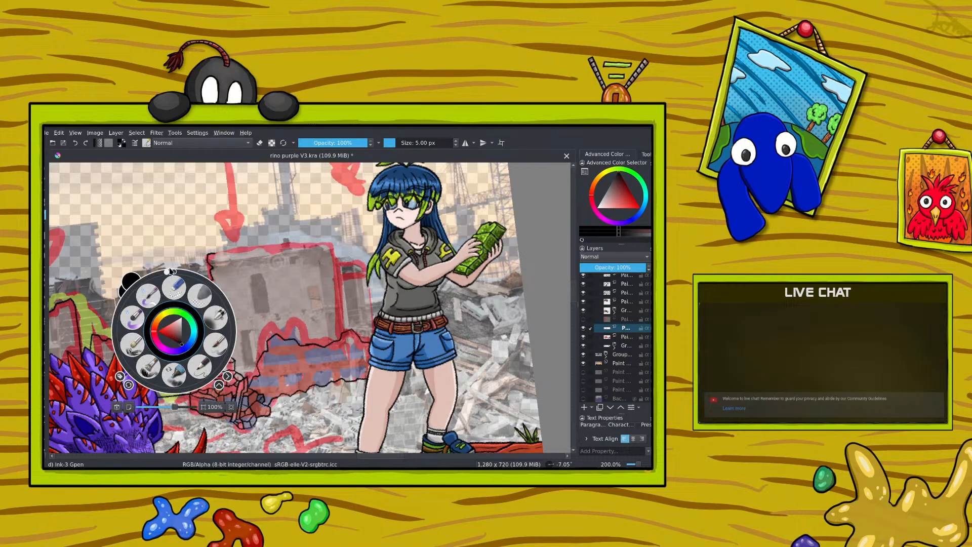
drag(170, 270, 236, 323)
right_click(236, 324)
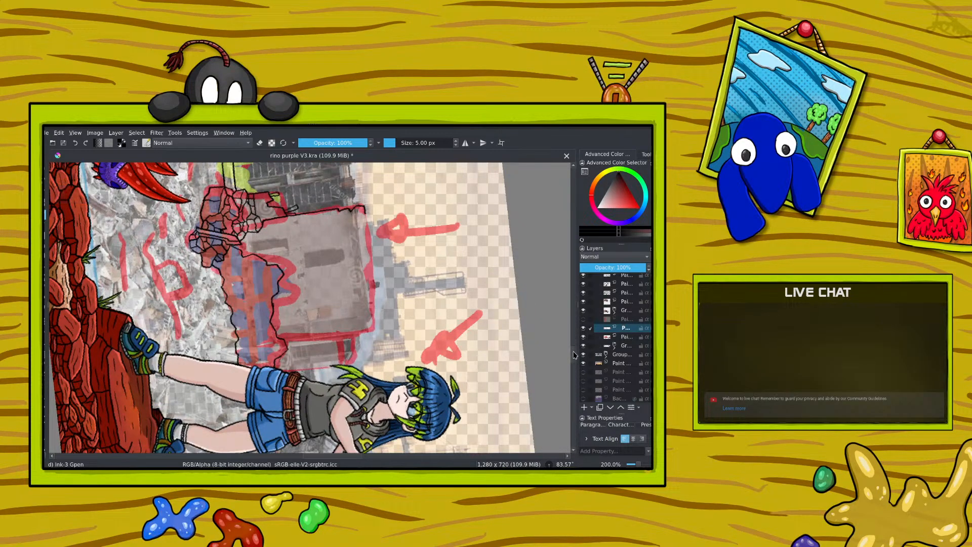
drag(573, 352, 578, 325)
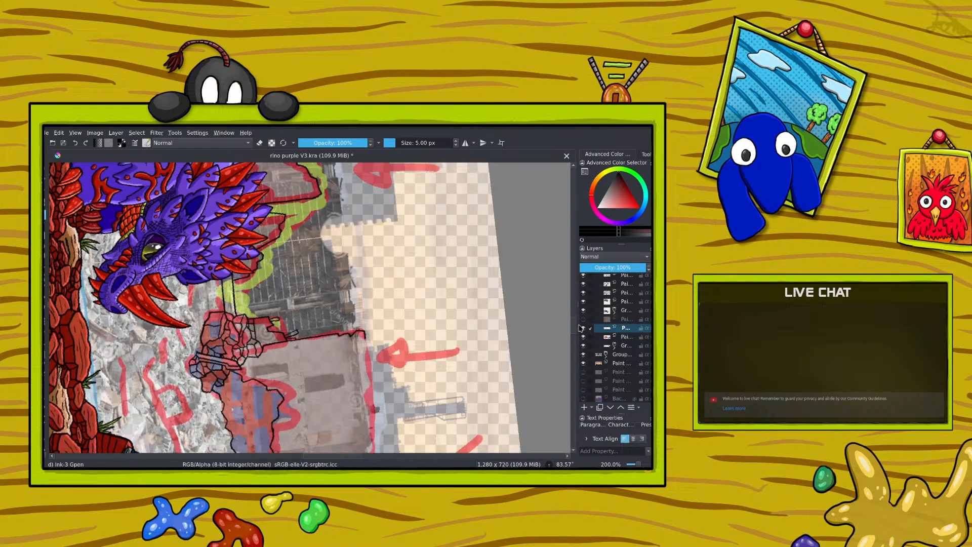
click(259, 142)
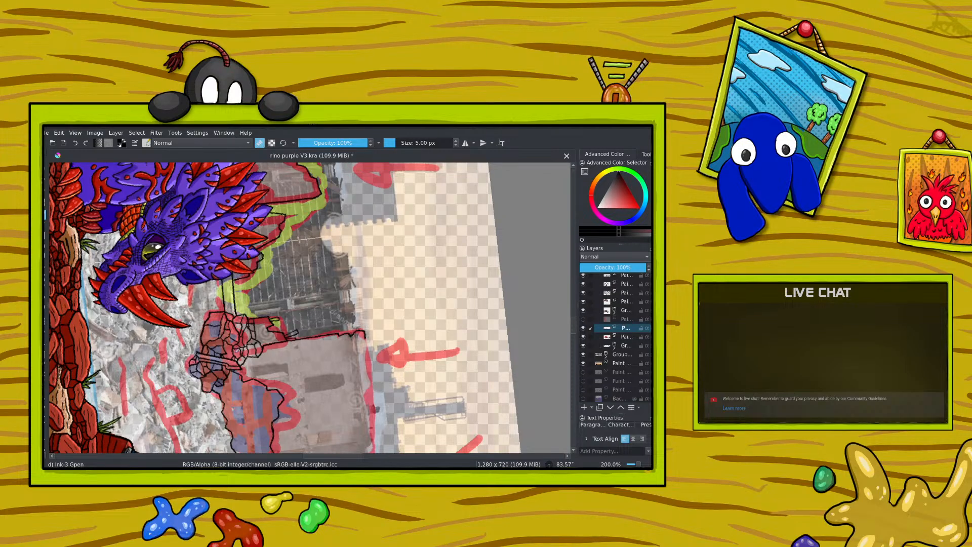
click(260, 142)
right_click(232, 282)
drag(294, 285, 195, 200)
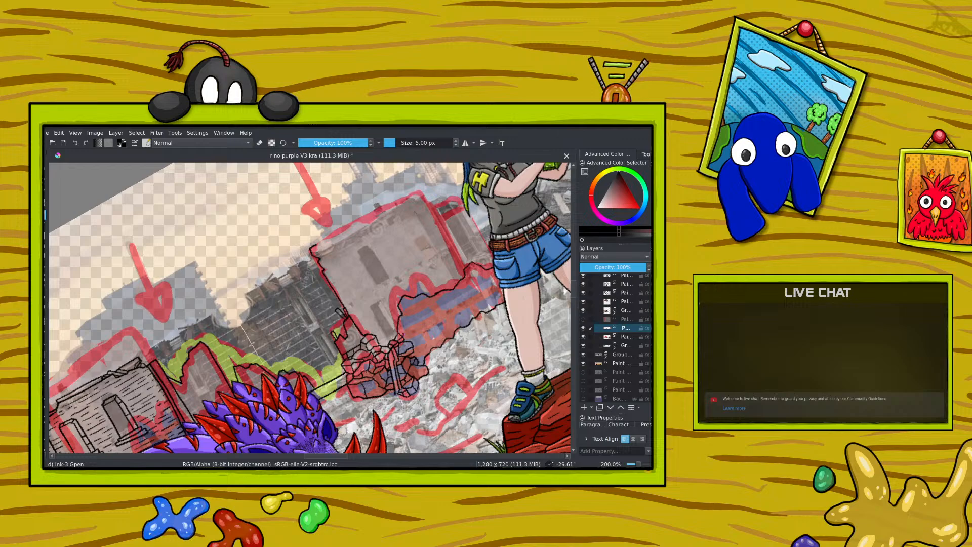
key(e)
key(e)
Step: Ink a row of small irregular stones along the rubble mound's lower edge beside the broken wall
drag(323, 457, 364, 457)
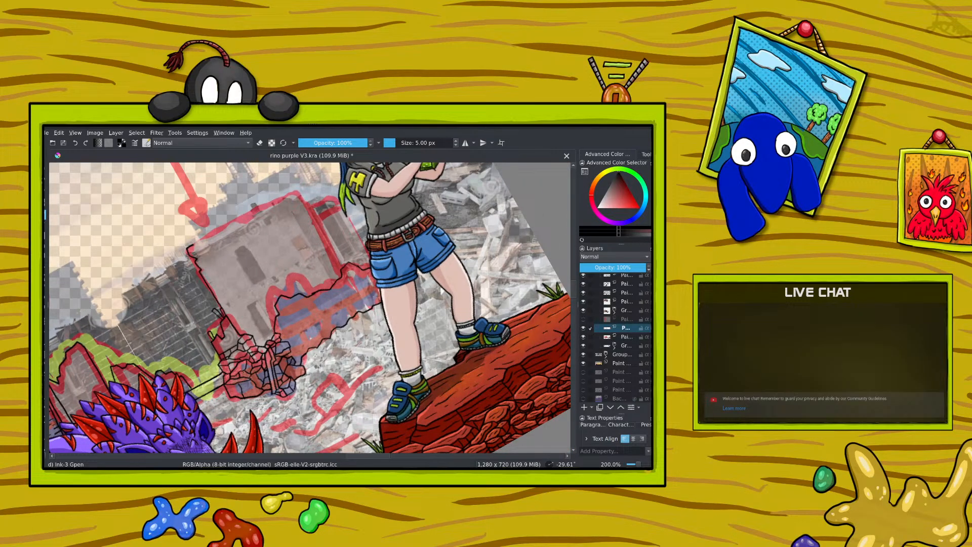
right_click(210, 313)
drag(181, 260, 255, 312)
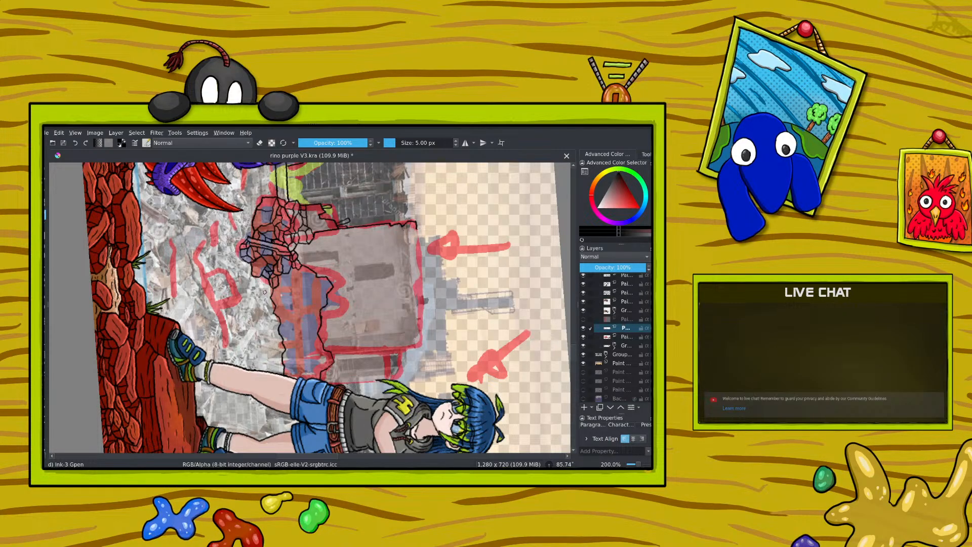
mouse_move(310, 456)
mouse_down()
mouse_move(295, 456)
mouse_move(324, 456)
mouse_up()
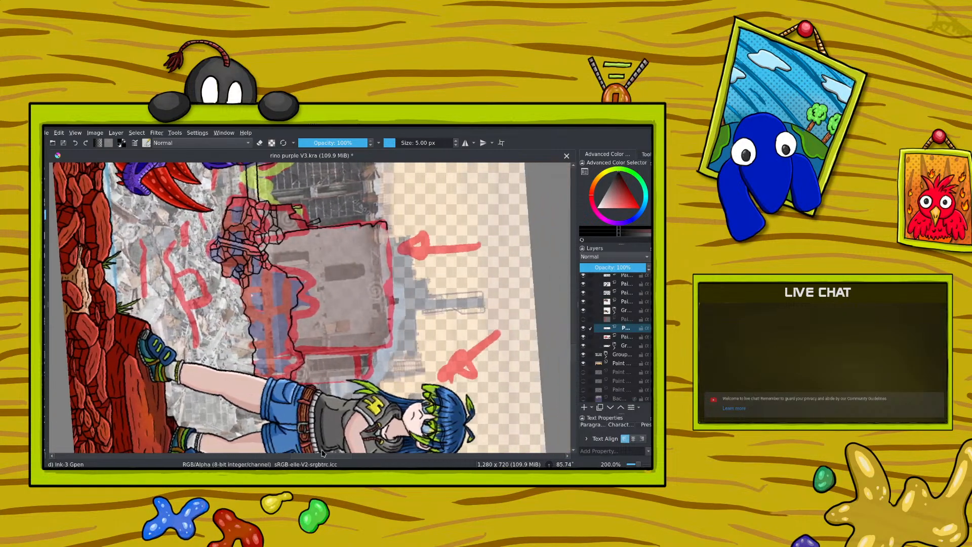
drag(636, 463, 641, 464)
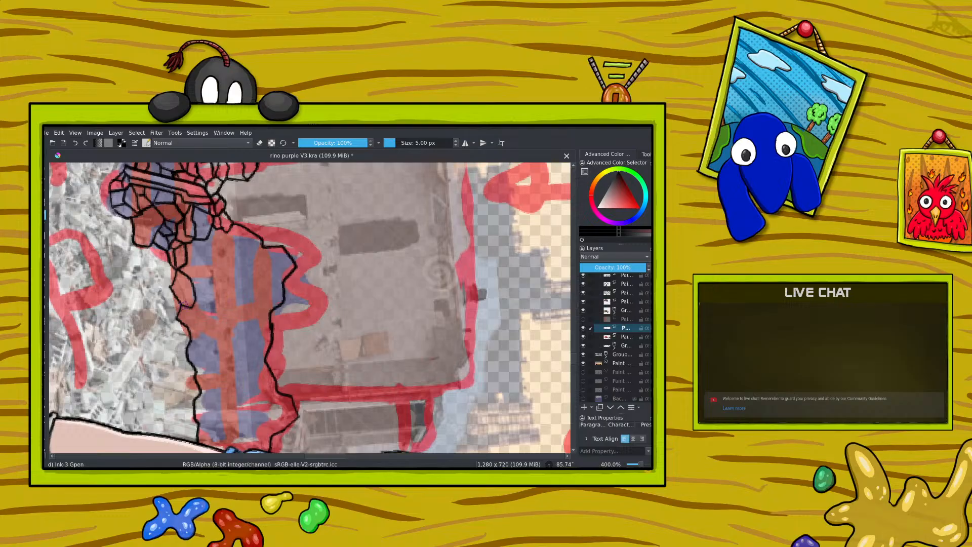
mouse_move(190, 307)
mouse_down()
mouse_move(189, 278)
mouse_move(172, 285)
mouse_up()
drag(177, 283, 183, 289)
mouse_move(188, 328)
mouse_down()
mouse_move(190, 306)
mouse_move(190, 327)
mouse_up()
Step: Ink one large angular chunk on the rubble mound's upper left slope, redrawing its first misplaced line
right_click(176, 299)
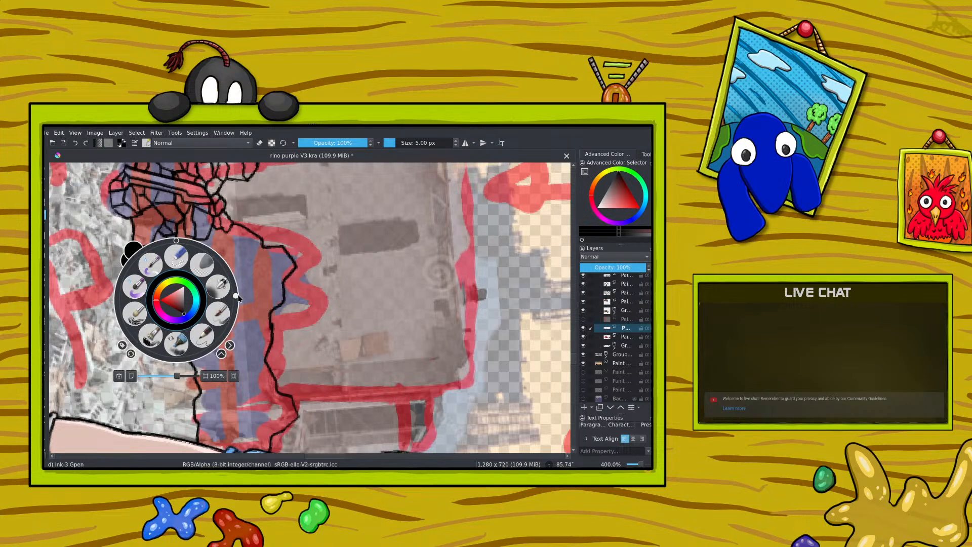
drag(236, 296, 179, 199)
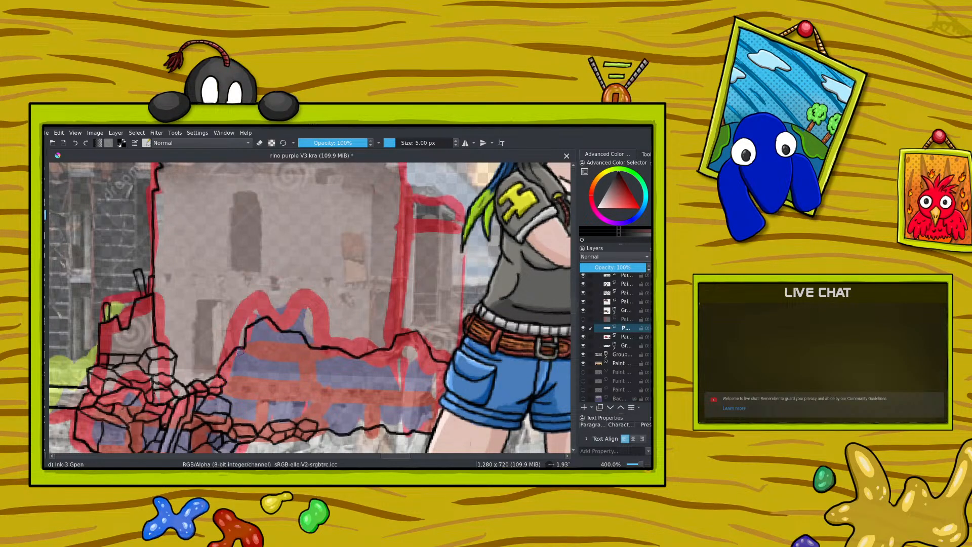
mouse_move(239, 351)
mouse_down()
mouse_move(266, 371)
mouse_move(248, 348)
mouse_up()
click(76, 143)
mouse_move(239, 350)
mouse_down()
mouse_move(271, 373)
mouse_move(268, 357)
mouse_move(245, 348)
mouse_up()
Step: Ink small angular stones below the large chunk, undoing the faulty strokes and redrawing them
mouse_move(227, 383)
mouse_down()
mouse_move(237, 373)
mouse_move(258, 393)
mouse_move(259, 405)
mouse_move(241, 408)
mouse_move(223, 386)
mouse_move(256, 398)
mouse_move(231, 403)
mouse_up()
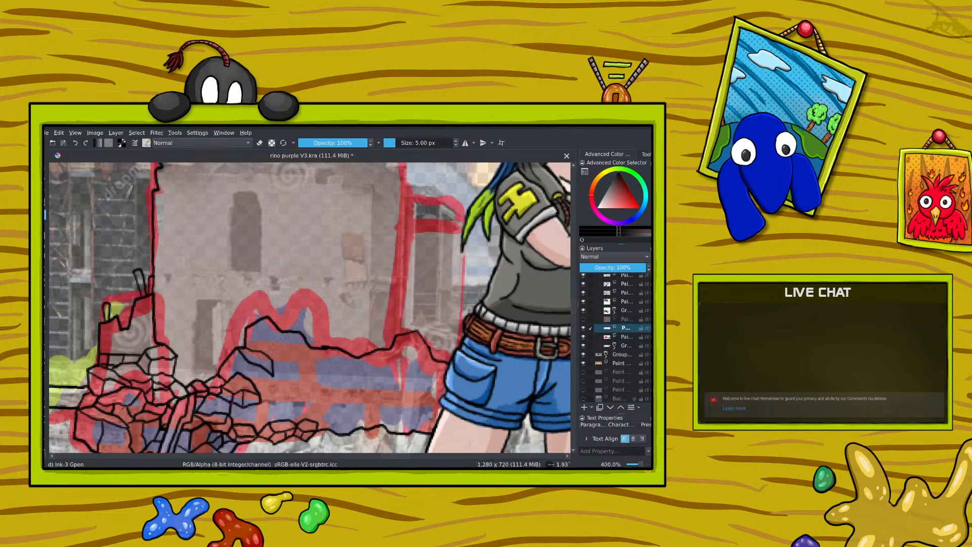
click(78, 146)
click(77, 146)
click(76, 146)
click(76, 145)
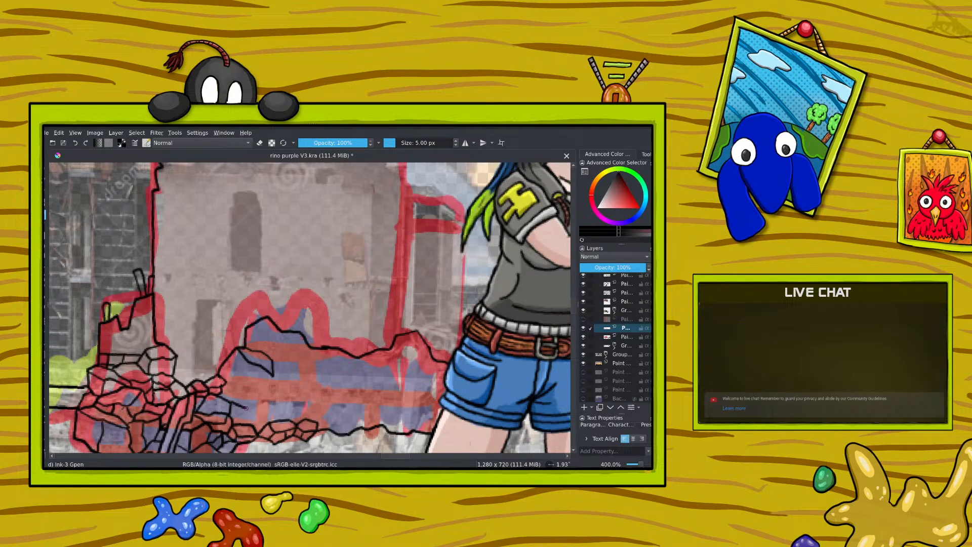
mouse_move(254, 399)
mouse_down()
mouse_move(238, 380)
mouse_move(228, 382)
mouse_move(237, 398)
mouse_up()
click(74, 144)
mouse_move(239, 376)
mouse_down()
mouse_move(257, 393)
mouse_move(245, 403)
mouse_up()
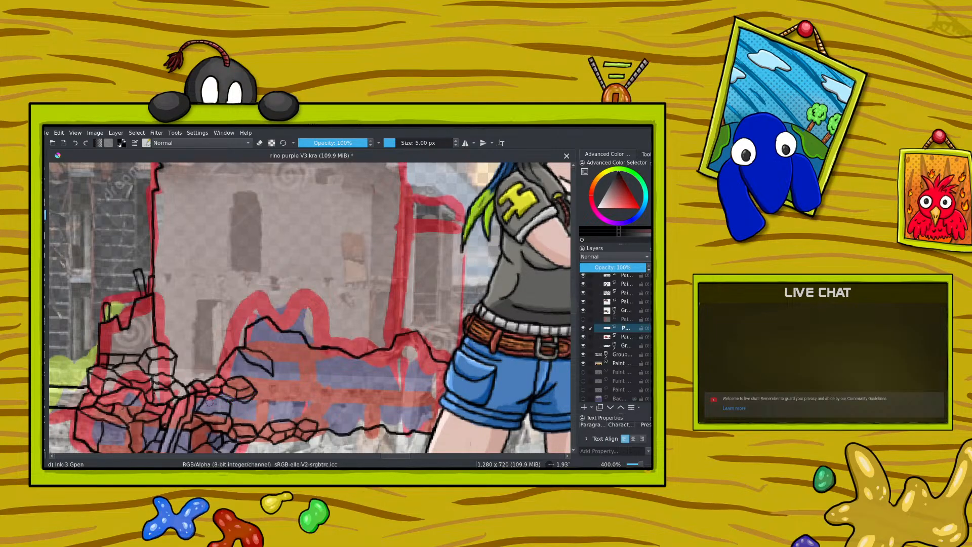
Step: Clean up the new stones' lower edge with the eraser and redraw the joints linking them to the pile
click(259, 143)
drag(231, 397, 226, 400)
click(259, 142)
key(ctrl+z)
drag(218, 403, 214, 409)
drag(218, 399, 231, 400)
Step: Fill the mound's left part between the upper stones and the lower row with stone joints, undoing misplaced strokes
right_click(221, 324)
drag(222, 264, 272, 287)
click(180, 182)
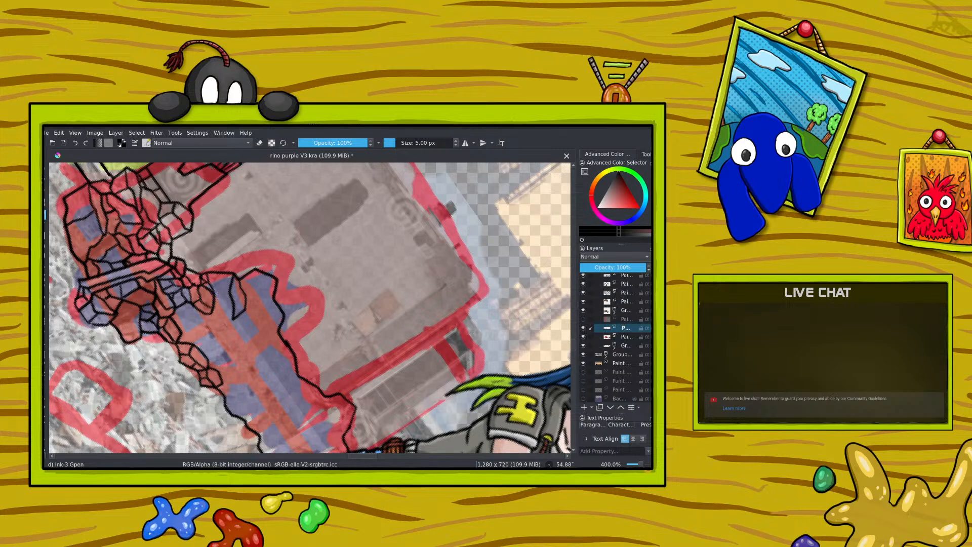
mouse_move(234, 315)
mouse_down()
mouse_move(231, 335)
mouse_move(216, 329)
mouse_move(216, 314)
mouse_move(212, 332)
mouse_move(224, 339)
mouse_up()
key(ctrl+z)
mouse_move(226, 317)
mouse_down()
mouse_move(234, 345)
mouse_move(212, 332)
mouse_up()
key(ctrl+z)
drag(184, 332, 186, 342)
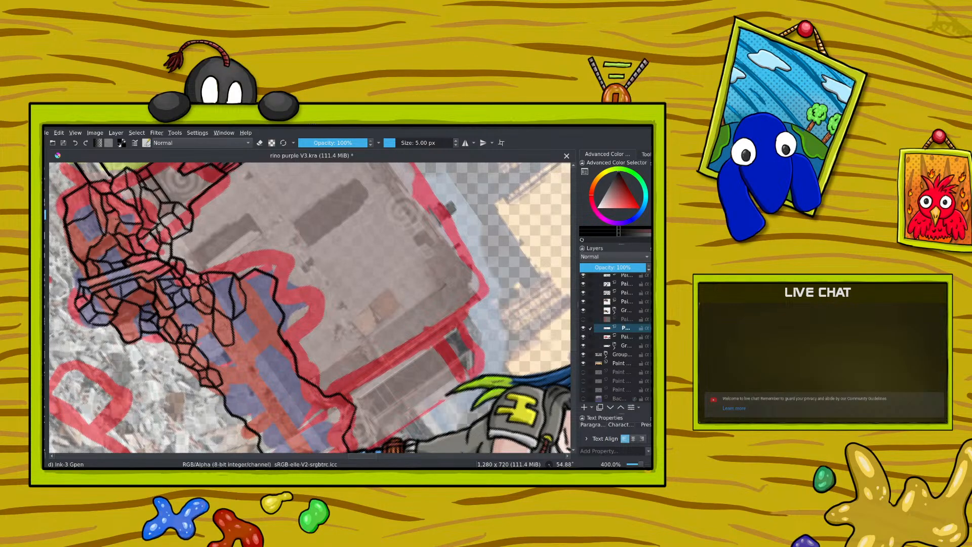
Step: Split the mound's left interior into smaller stones with short joint lines, redrawing the misplaced one
mouse_move(186, 323)
mouse_down()
mouse_move(176, 303)
mouse_move(199, 328)
mouse_move(191, 311)
mouse_move(199, 312)
mouse_up()
click(75, 143)
drag(185, 315, 198, 312)
drag(201, 327, 197, 340)
Step: Erase stray joint bits and continue the small stones along the mound's lower edge, undoing the last faulty stroke
click(260, 143)
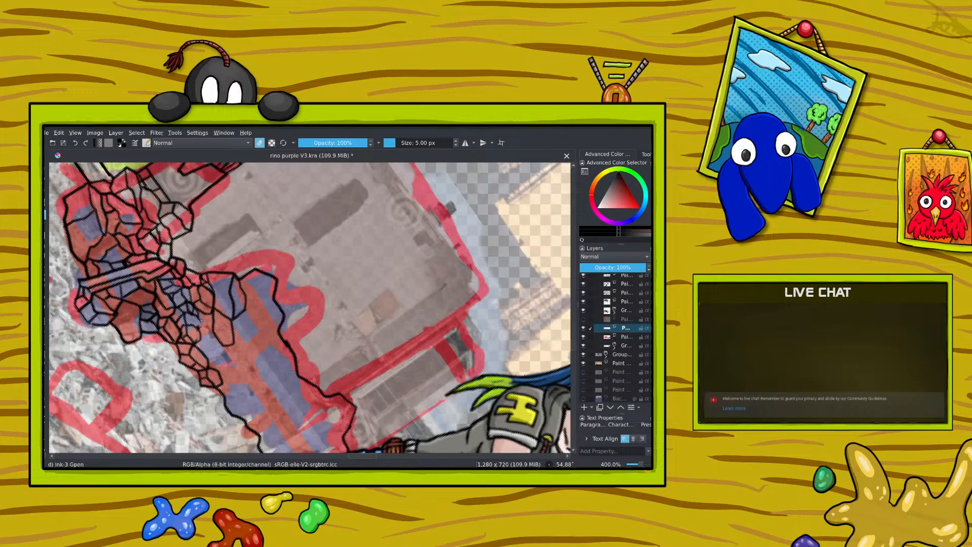
key(e)
click(259, 142)
click(260, 144)
mouse_move(207, 331)
mouse_down()
mouse_move(225, 362)
mouse_move(222, 343)
mouse_move(222, 364)
mouse_move(205, 361)
mouse_move(208, 369)
mouse_move(209, 344)
mouse_up()
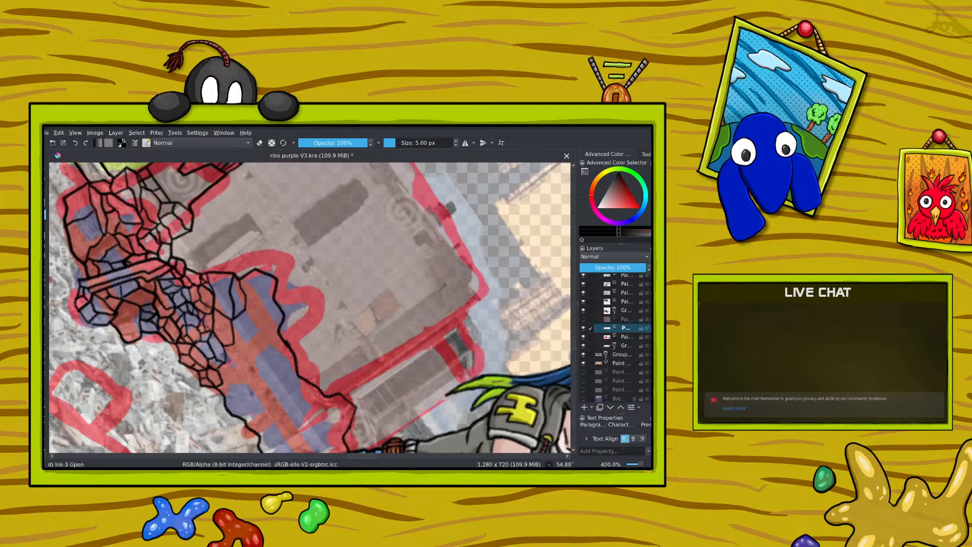
drag(202, 322, 209, 319)
mouse_move(215, 316)
mouse_down()
mouse_move(222, 323)
mouse_move(214, 335)
mouse_up()
click(74, 143)
click(75, 143)
Step: Add joints to the stones directly under the large chunk and erase the overlapping line bits
right_click(202, 305)
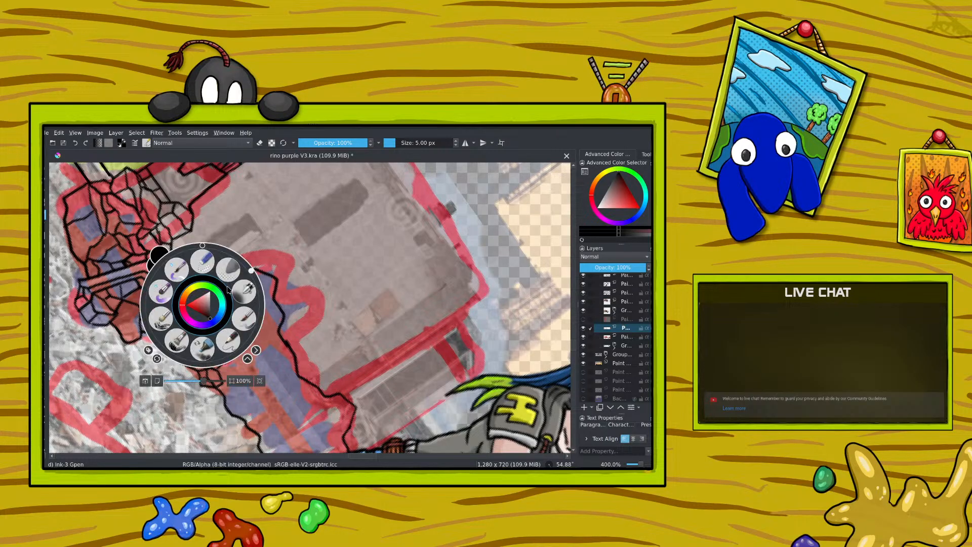
drag(251, 271, 195, 207)
click(195, 206)
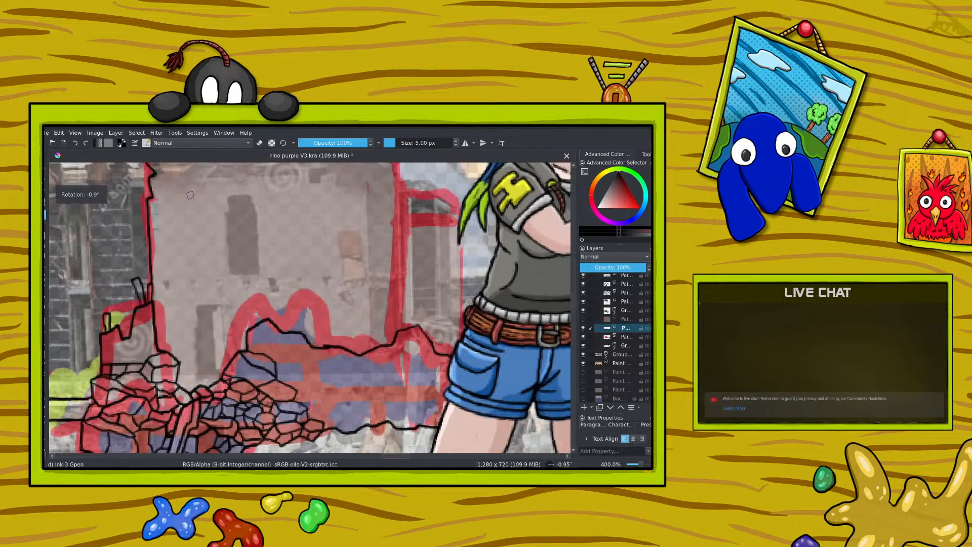
drag(641, 464, 643, 464)
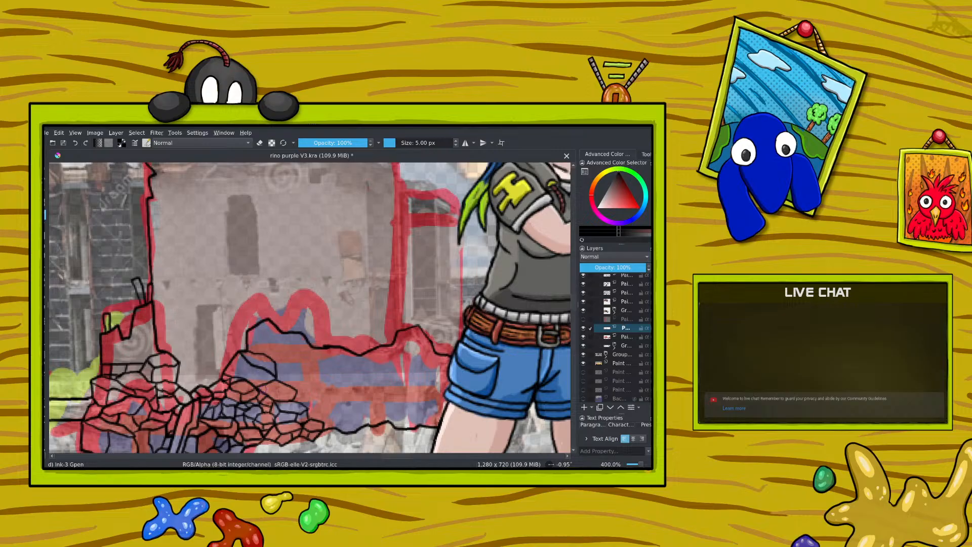
drag(263, 387, 274, 391)
click(259, 143)
drag(259, 386, 293, 390)
click(259, 144)
Step: Extend the small stones further along the mound's lower edge toward the woman and erase the stray line ends
right_click(226, 318)
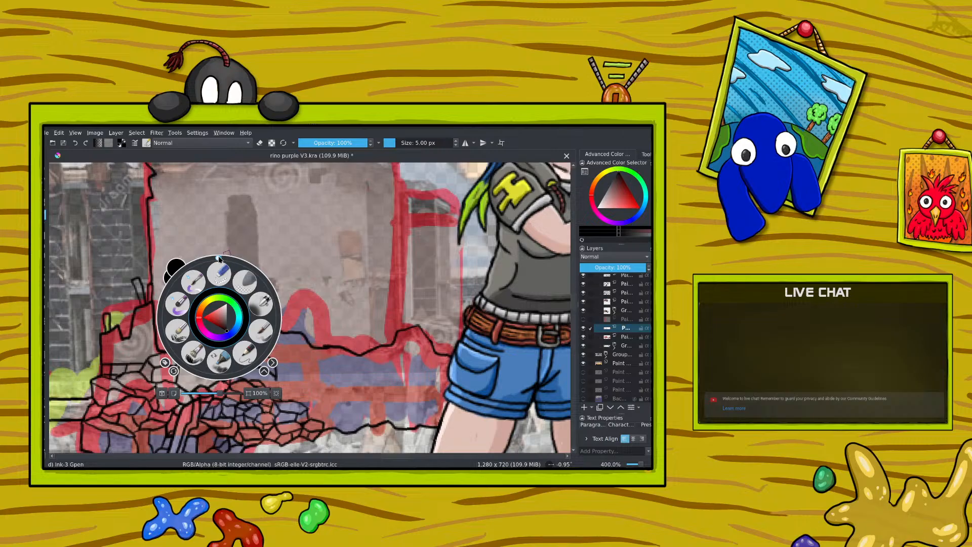
drag(219, 257, 276, 300)
click(297, 299)
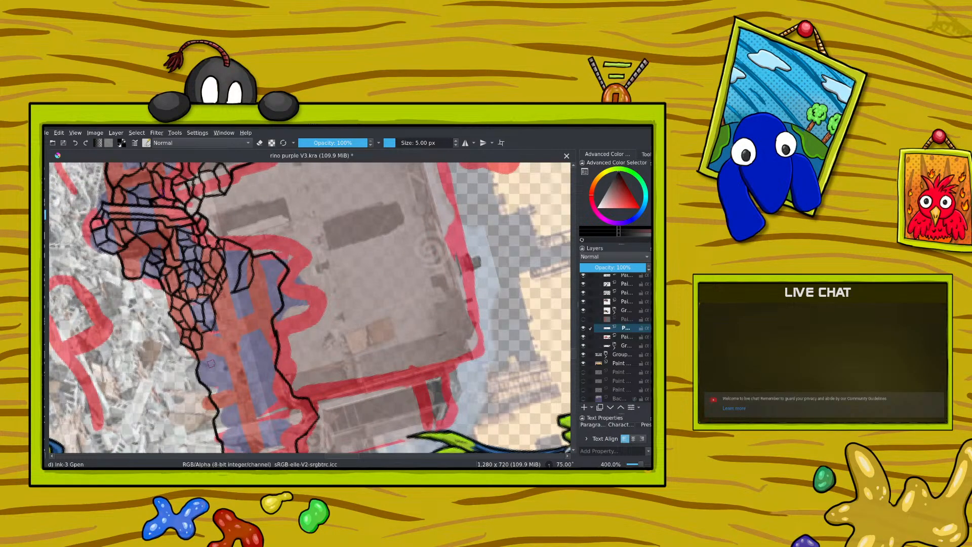
mouse_move(213, 331)
mouse_down()
mouse_move(226, 369)
mouse_move(209, 356)
mouse_move(213, 329)
mouse_move(201, 350)
mouse_move(207, 367)
mouse_move(226, 368)
mouse_move(214, 335)
mouse_up()
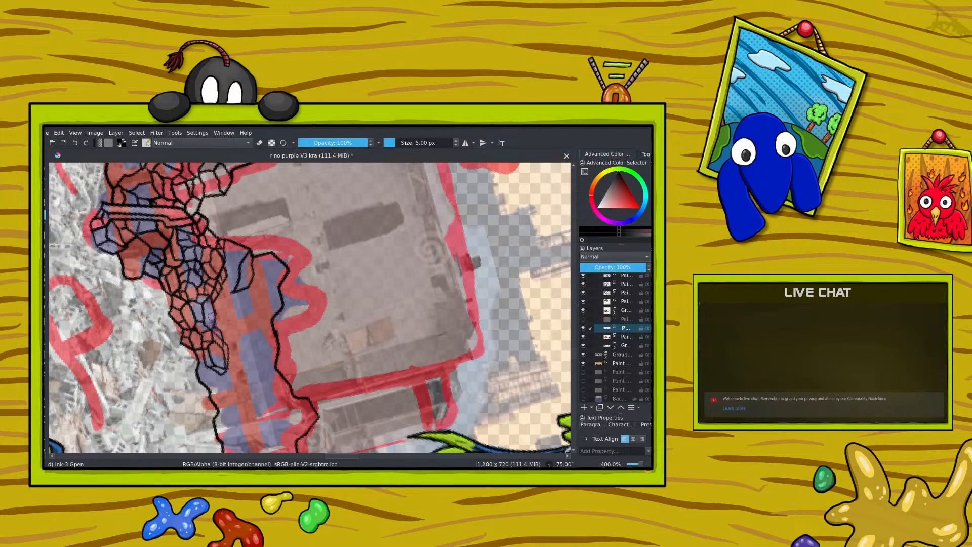
click(260, 143)
drag(228, 343, 227, 353)
click(259, 144)
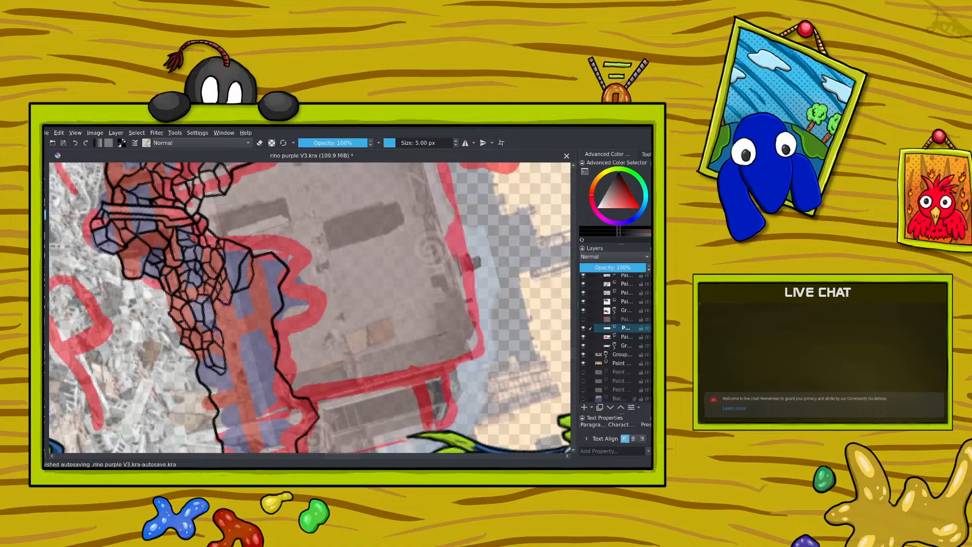
Step: Erase the large angular chunk on the mound's upper left slope and ink small irregular stones in its place
right_click(217, 277)
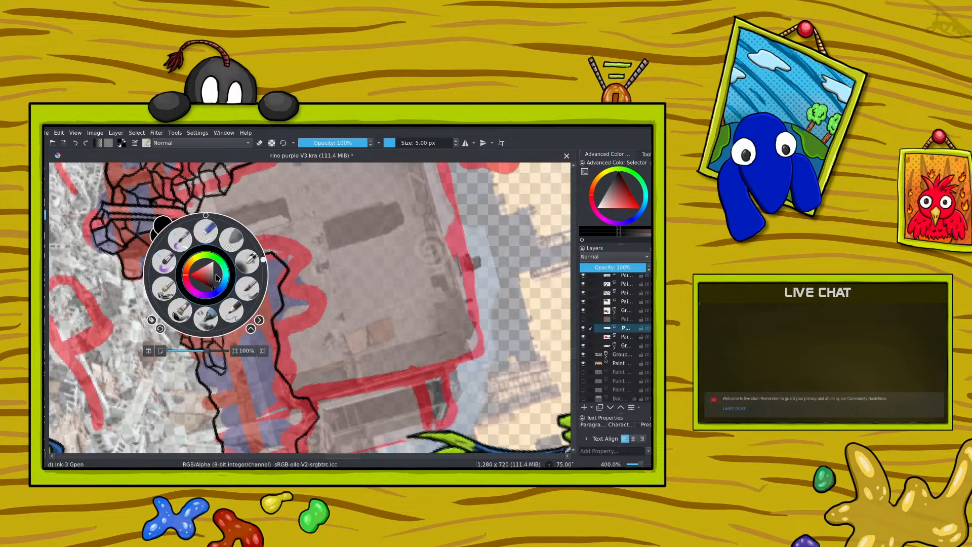
drag(263, 259, 195, 181)
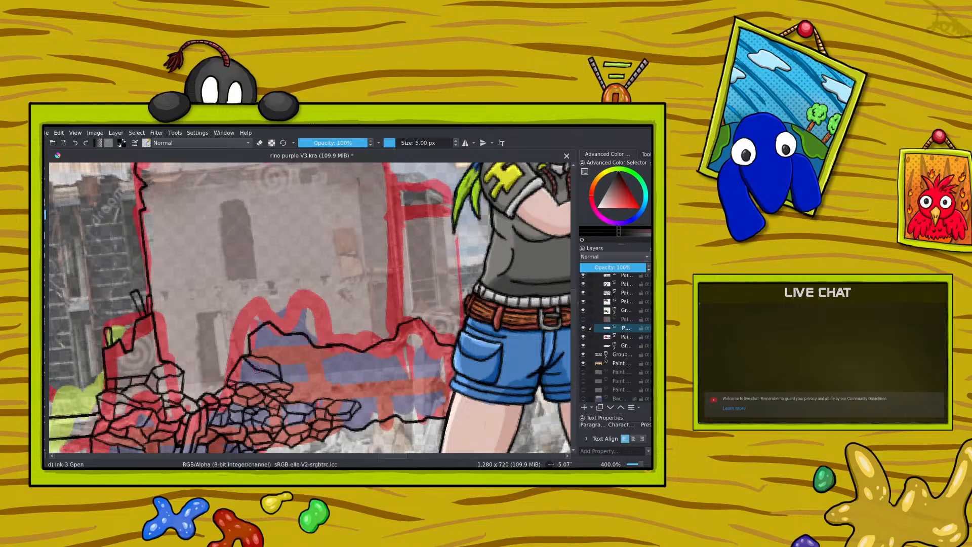
mouse_move(254, 371)
mouse_down()
mouse_move(234, 369)
mouse_move(244, 386)
mouse_move(267, 384)
mouse_move(258, 383)
mouse_move(280, 365)
mouse_up()
click(259, 142)
mouse_move(251, 364)
mouse_down()
mouse_move(279, 364)
mouse_move(255, 358)
mouse_move(275, 354)
mouse_move(269, 374)
mouse_up()
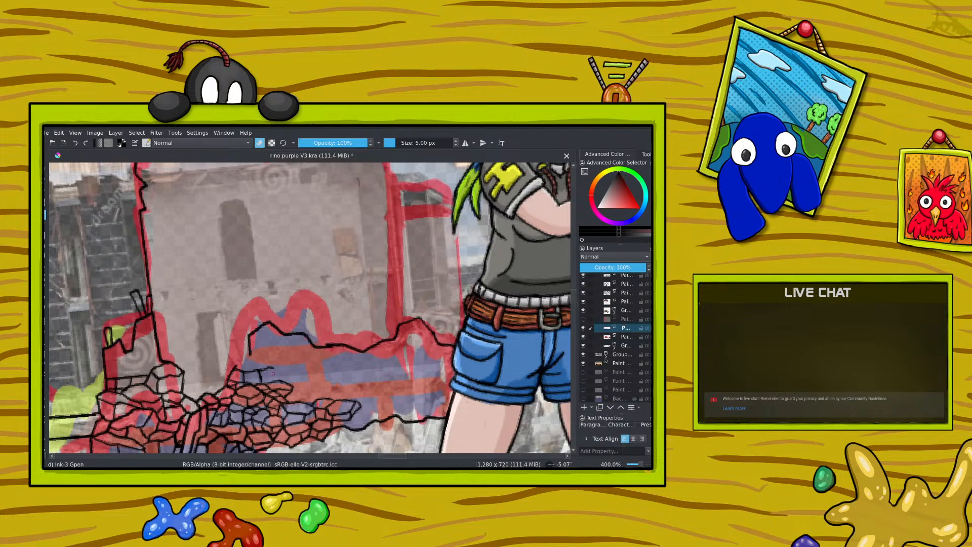
drag(274, 366, 262, 372)
click(259, 142)
mouse_move(245, 362)
mouse_down()
mouse_move(273, 379)
mouse_move(231, 366)
mouse_move(283, 385)
mouse_up()
Step: Undo the misplaced strokes and ink another small stone just above the new ones, near the mound's upper left outline
click(75, 143)
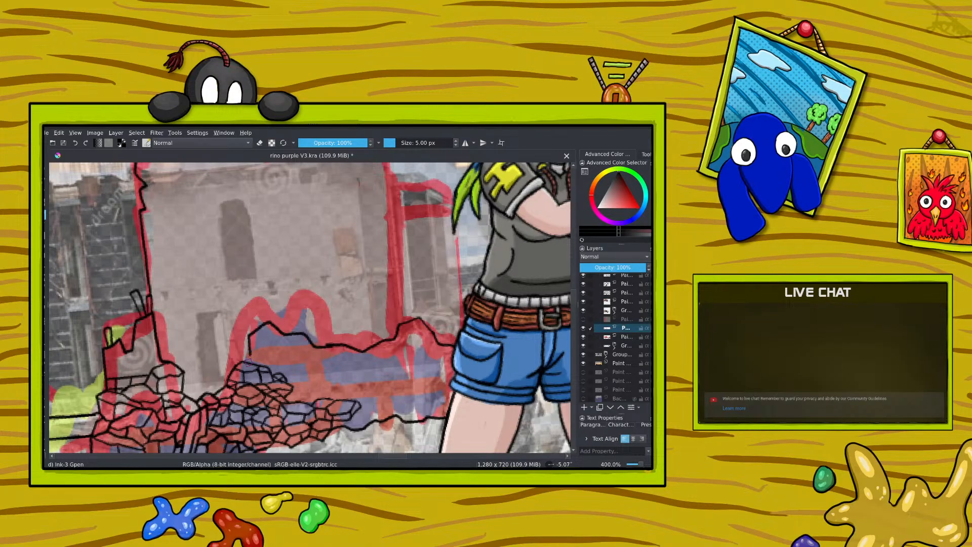
click(74, 144)
click(73, 144)
click(64, 143)
mouse_move(251, 357)
mouse_down()
mouse_move(281, 361)
mouse_move(270, 367)
mouse_move(266, 352)
mouse_move(258, 355)
mouse_move(251, 351)
mouse_up()
Step: Continue the small stones up to the mound's upper left crest, undoing the misplaced strokes
mouse_move(280, 361)
mouse_down()
mouse_move(292, 370)
mouse_move(286, 383)
mouse_up()
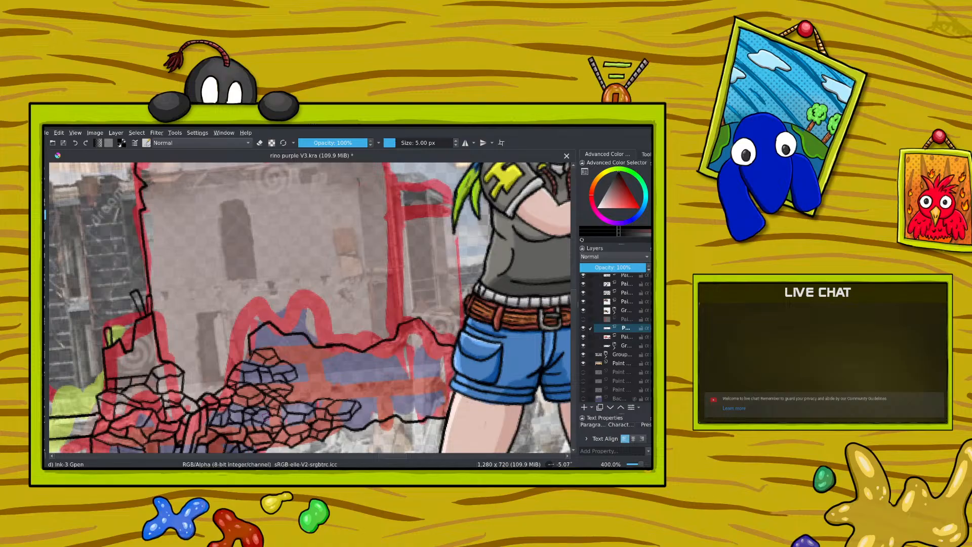
click(75, 143)
click(75, 143)
click(75, 143)
click(85, 143)
drag(640, 464, 640, 466)
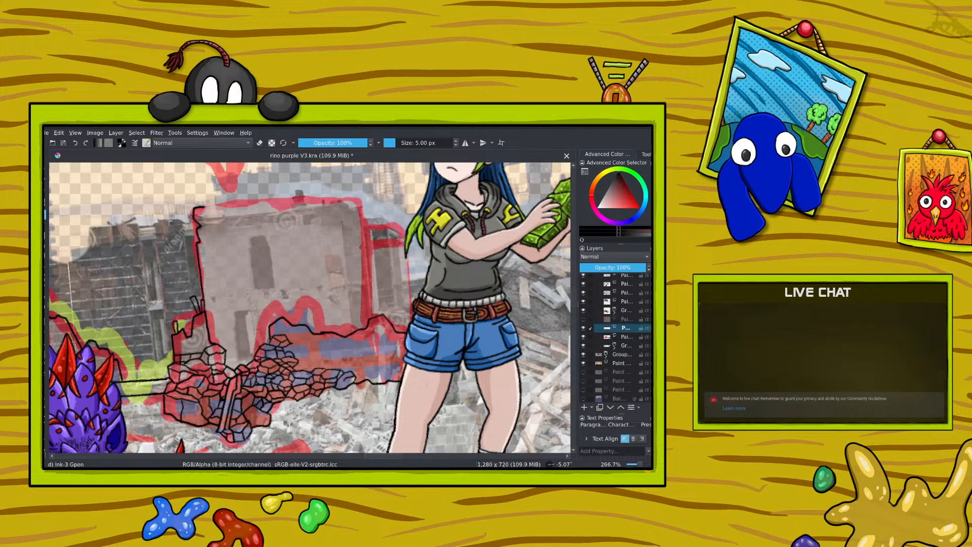
Step: Undo the misplaced stroke, ink another small stone near the mound's lower right edge and erase the stray line ends
click(76, 143)
drag(352, 380, 347, 373)
drag(639, 464, 640, 464)
key(e)
drag(324, 331, 321, 331)
click(259, 142)
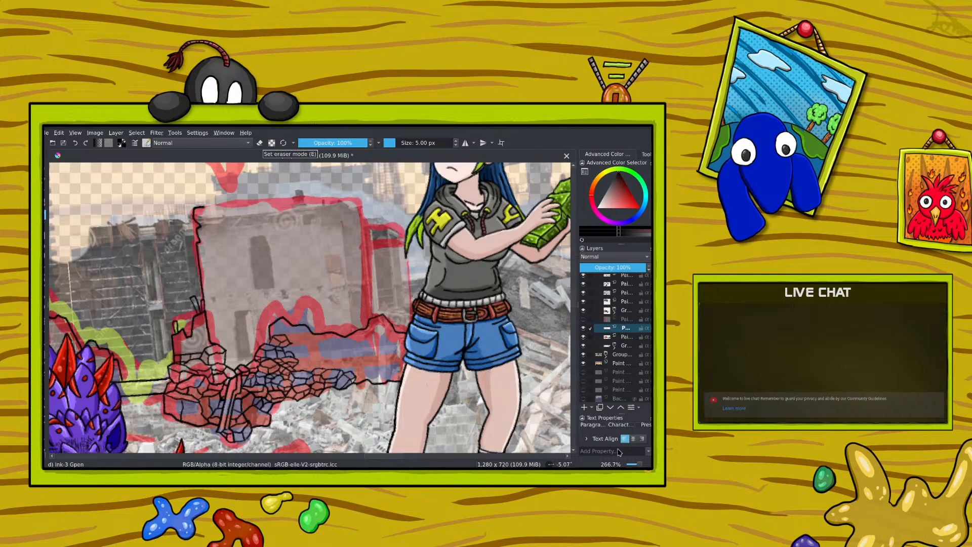
Step: Extend the row of small stones along the mound's lower right edge toward the woman's shorts, erasing the stray line ends
click(636, 464)
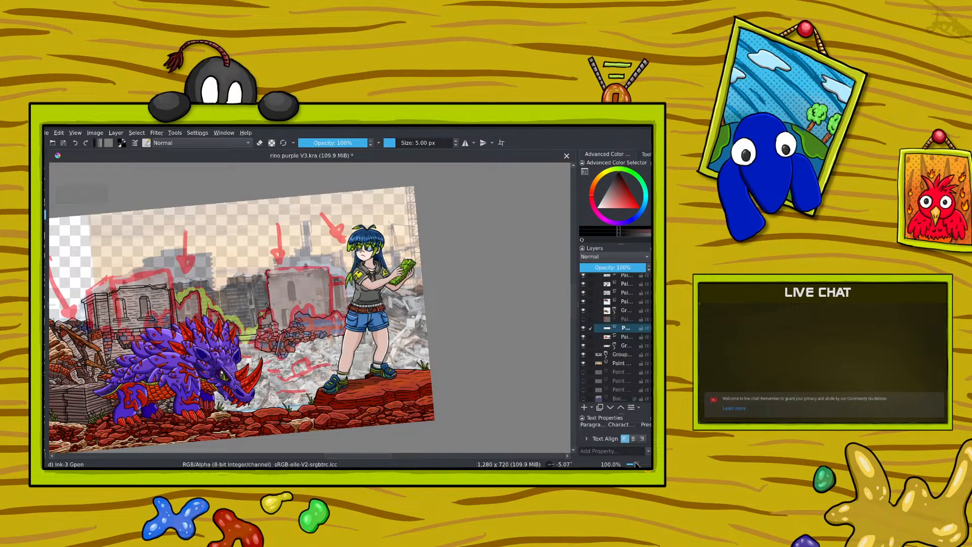
click(636, 464)
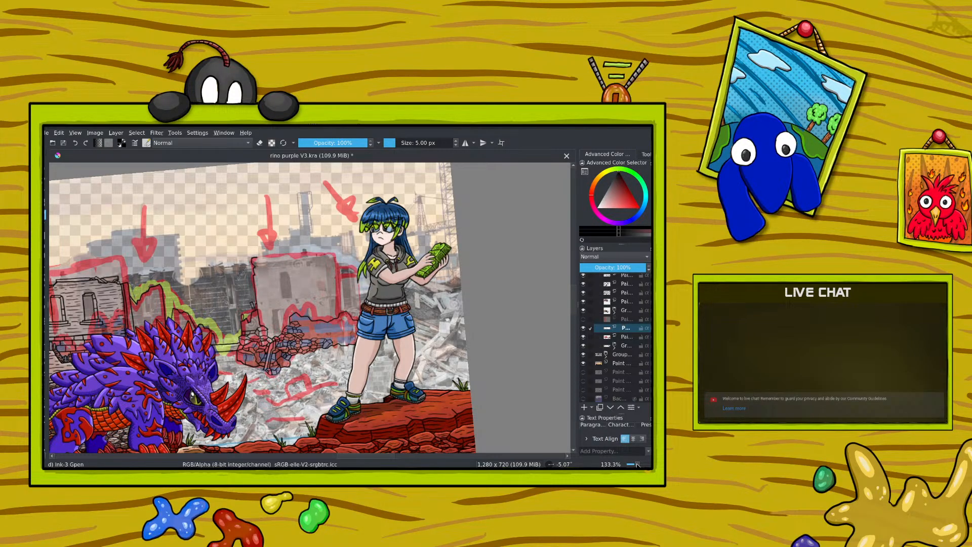
click(637, 464)
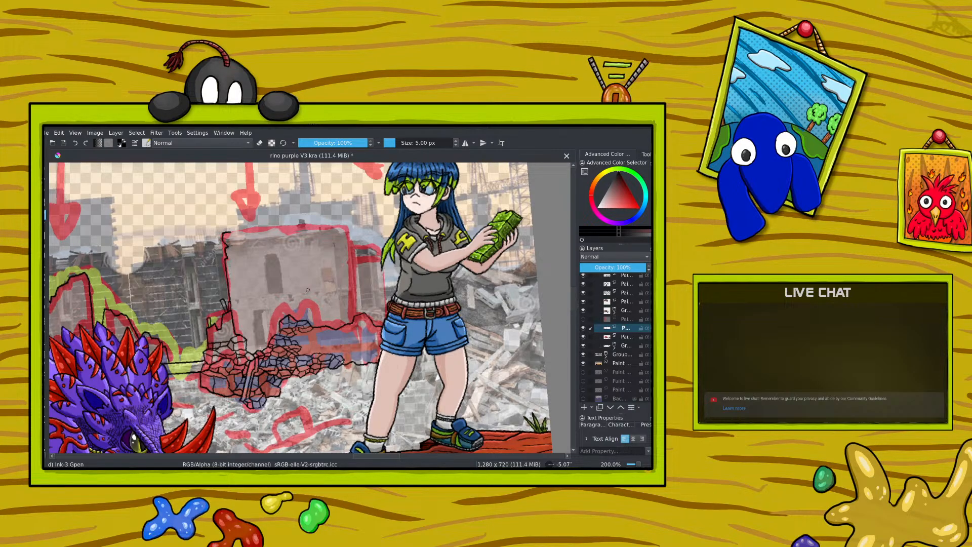
right_click(221, 306)
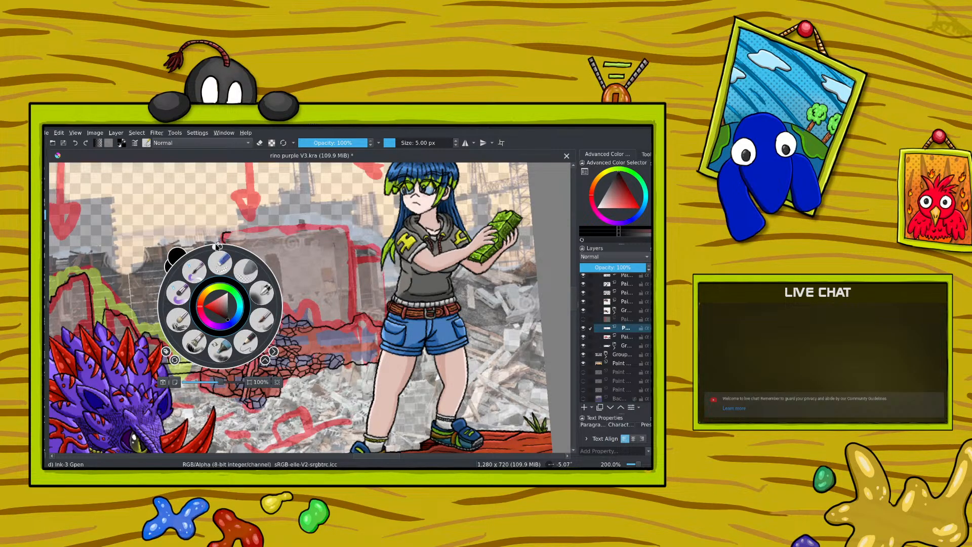
drag(219, 246, 277, 300)
click(287, 290)
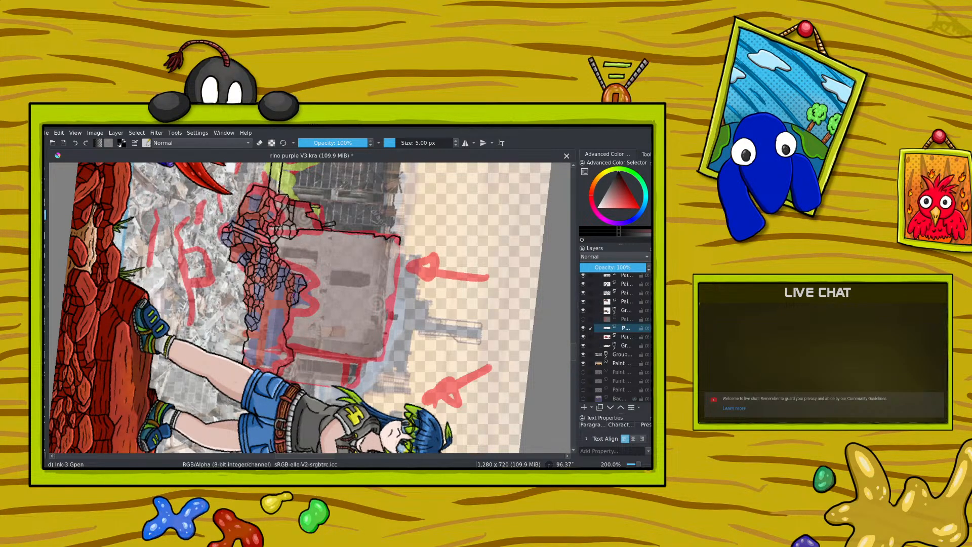
right_click(248, 293)
drag(296, 295, 209, 324)
click(197, 201)
key(e)
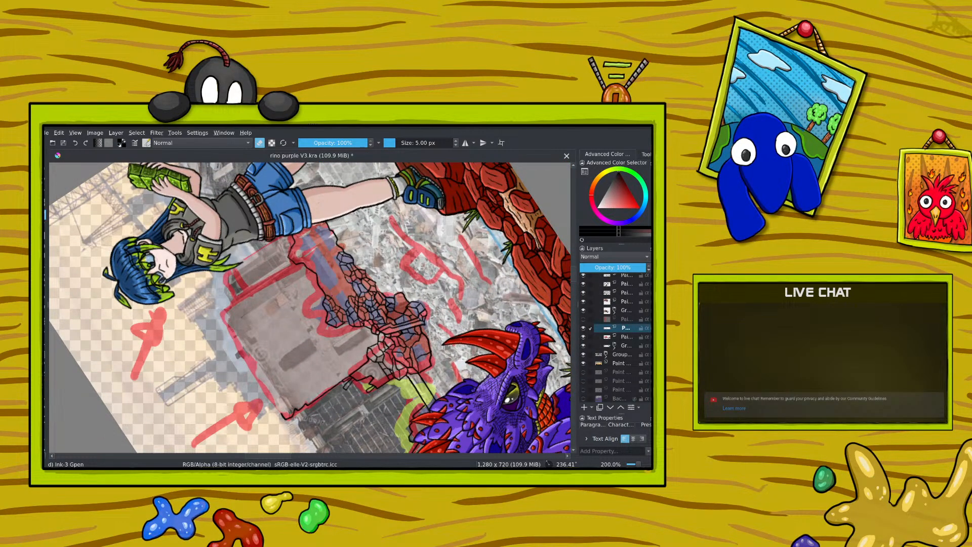
click(259, 143)
drag(288, 258, 298, 256)
drag(325, 237, 336, 243)
Step: Ink more small irregular stones at the mound's right end, beside the woman's hip
right_click(236, 286)
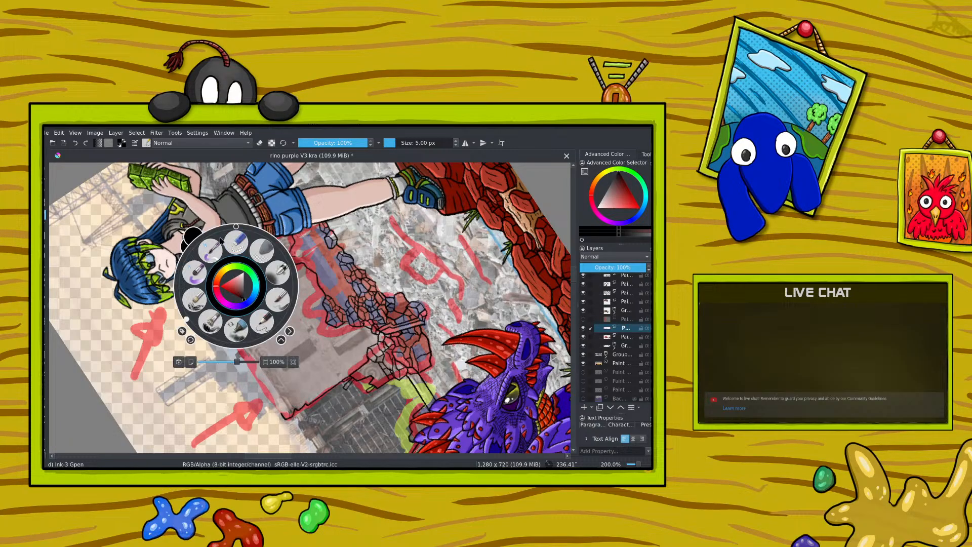
drag(186, 313, 250, 224)
click(334, 362)
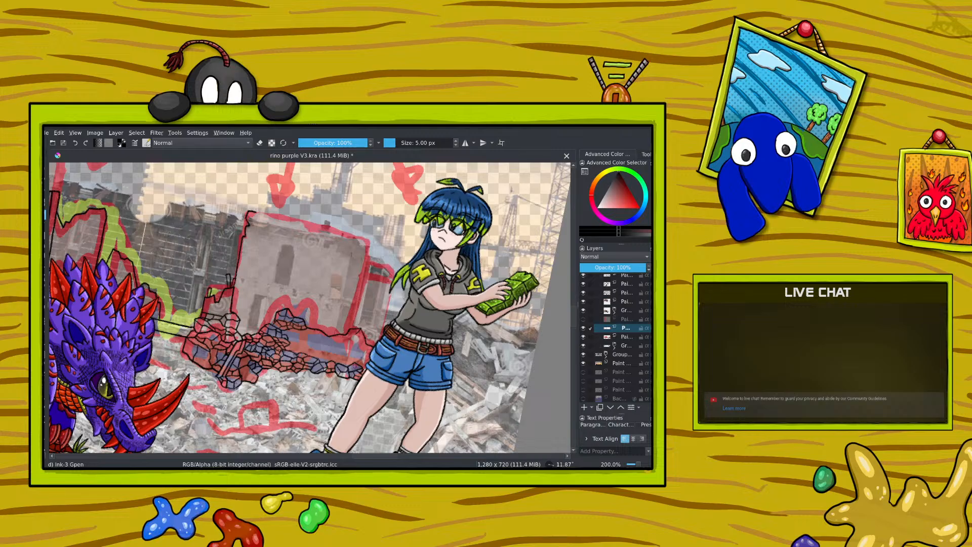
right_click(286, 339)
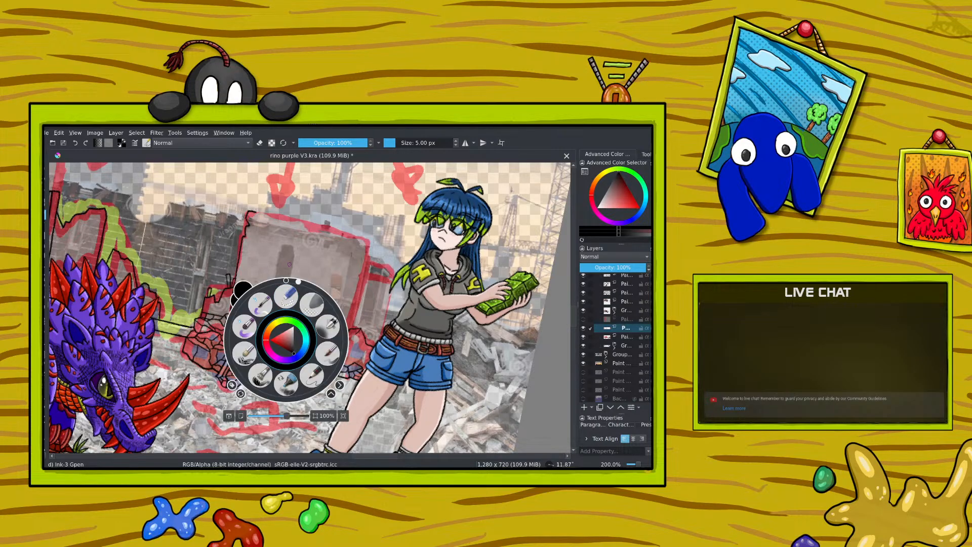
drag(298, 284, 333, 327)
click(332, 327)
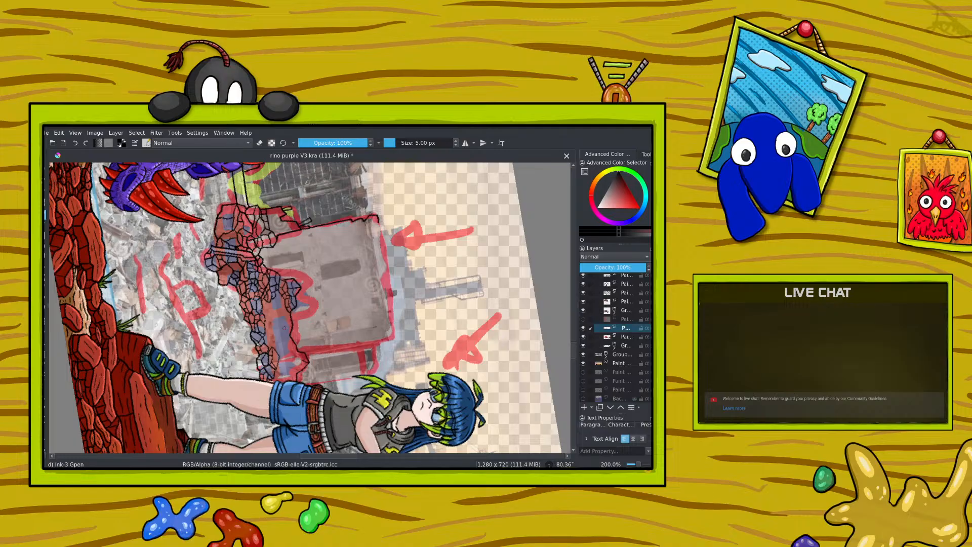
right_click(268, 304)
mouse_move(327, 299)
mouse_down()
mouse_move(279, 256)
mouse_move(240, 269)
mouse_move(243, 241)
mouse_up()
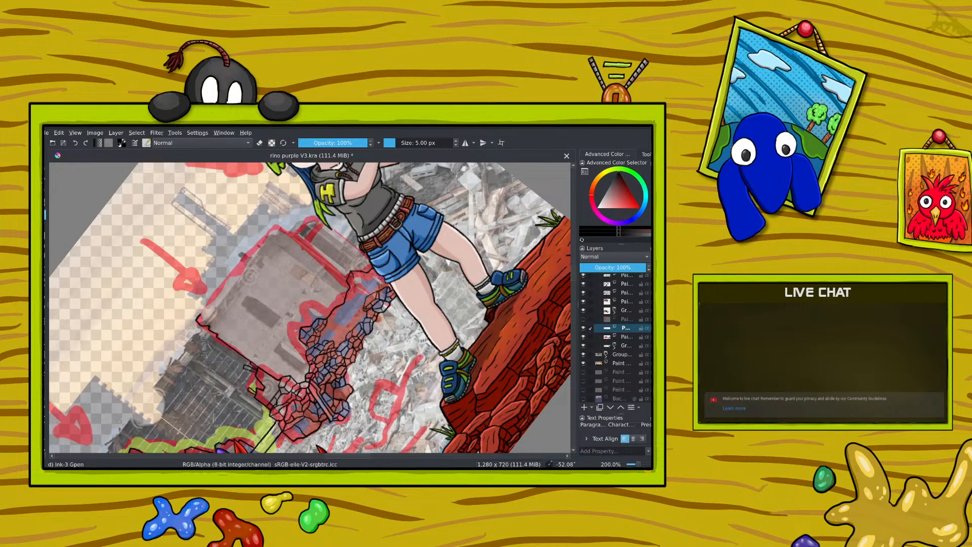
Step: Fill the middle of the mound's right half with more small stones and erase the overlapping line ends
click(260, 143)
click(260, 143)
click(272, 142)
click(260, 143)
right_click(279, 290)
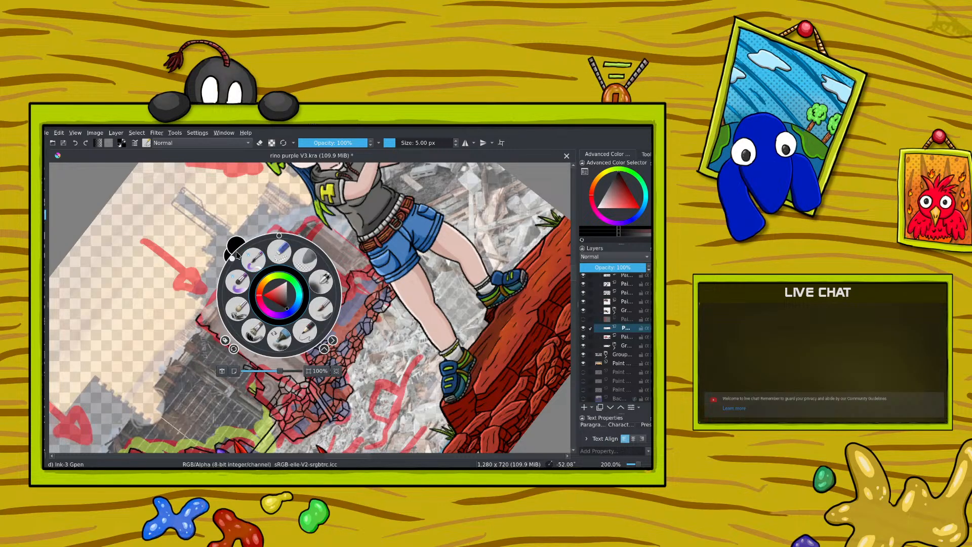
drag(238, 255, 297, 303)
right_click(297, 304)
right_click(233, 231)
right_click(336, 307)
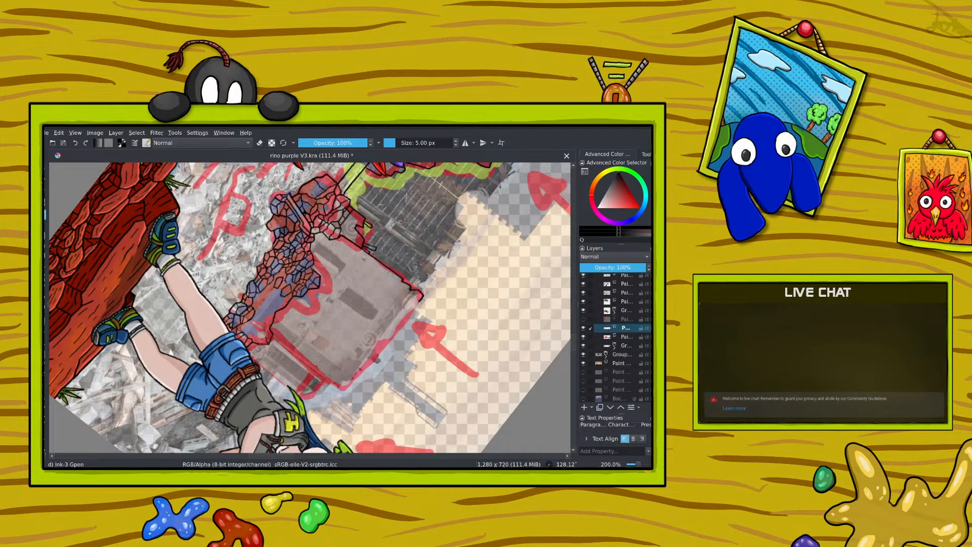
Step: Continue the small stones along the mound's upper right crest toward the woman and clean up the stray line ends
right_click(252, 295)
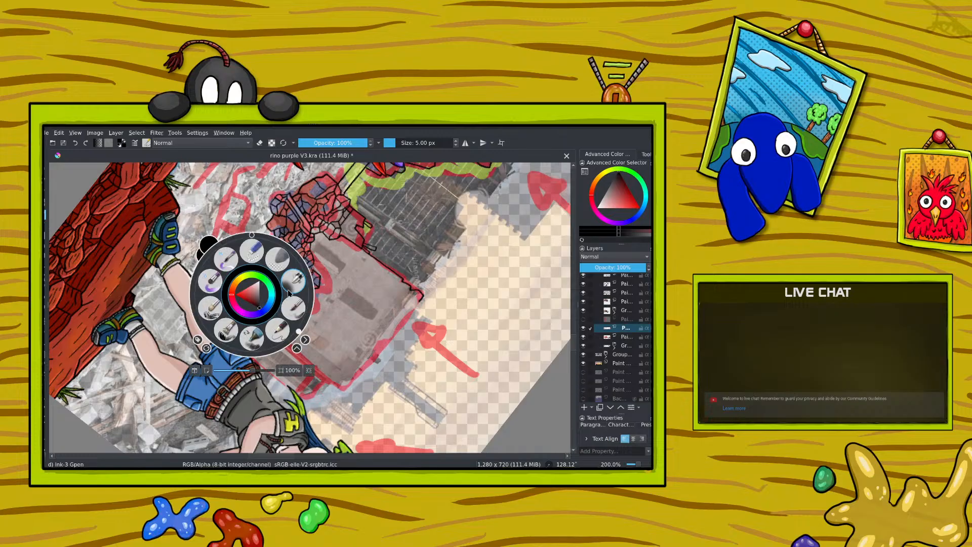
drag(305, 332, 233, 234)
right_click(231, 213)
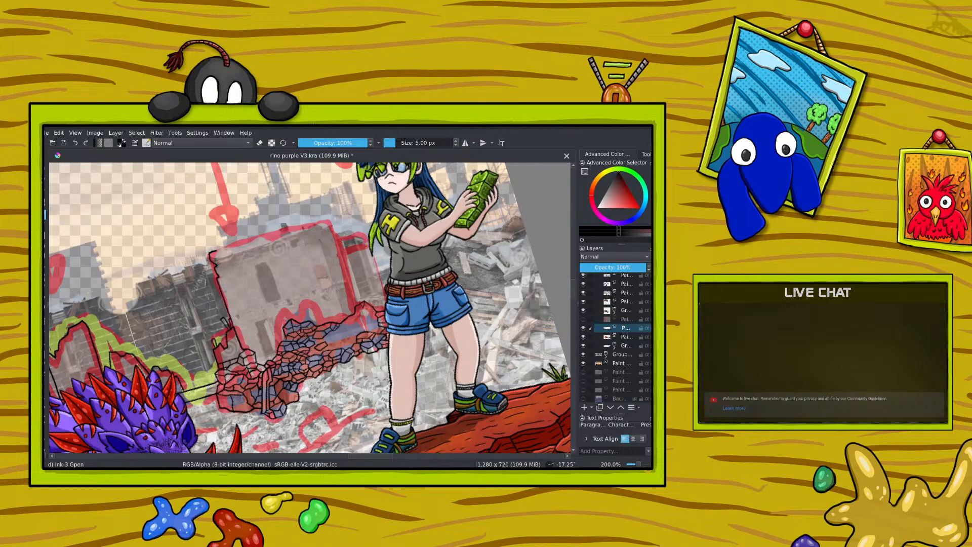
click(260, 143)
click(261, 143)
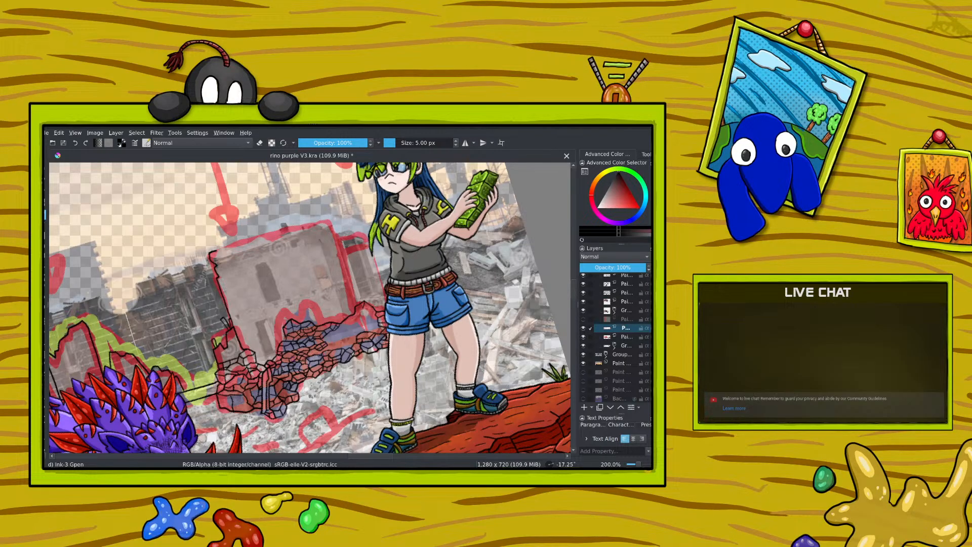
Step: Ink more small irregular stones along the mound's right half, below the main ruined building
right_click(276, 334)
drag(264, 275, 336, 322)
right_click(331, 319)
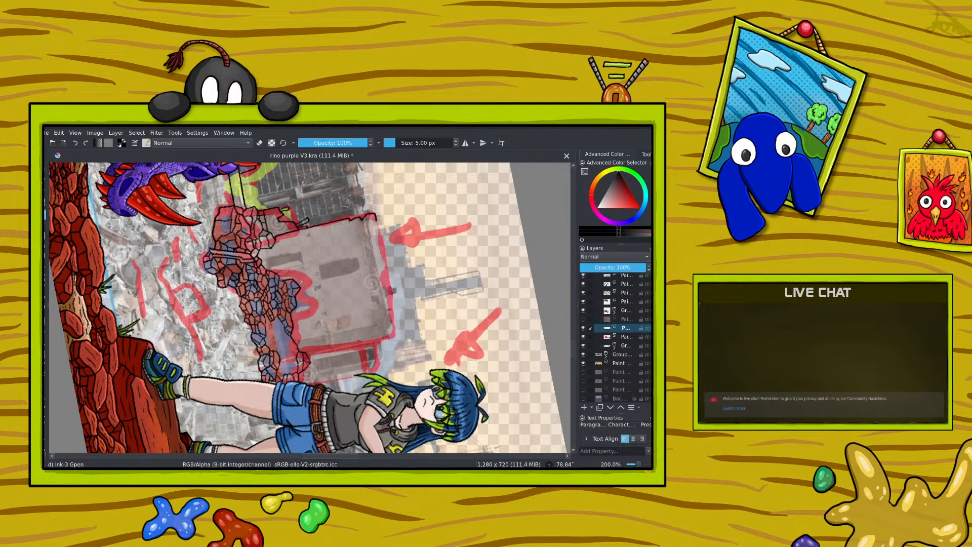
right_click(270, 335)
drag(329, 323, 228, 292)
click(234, 266)
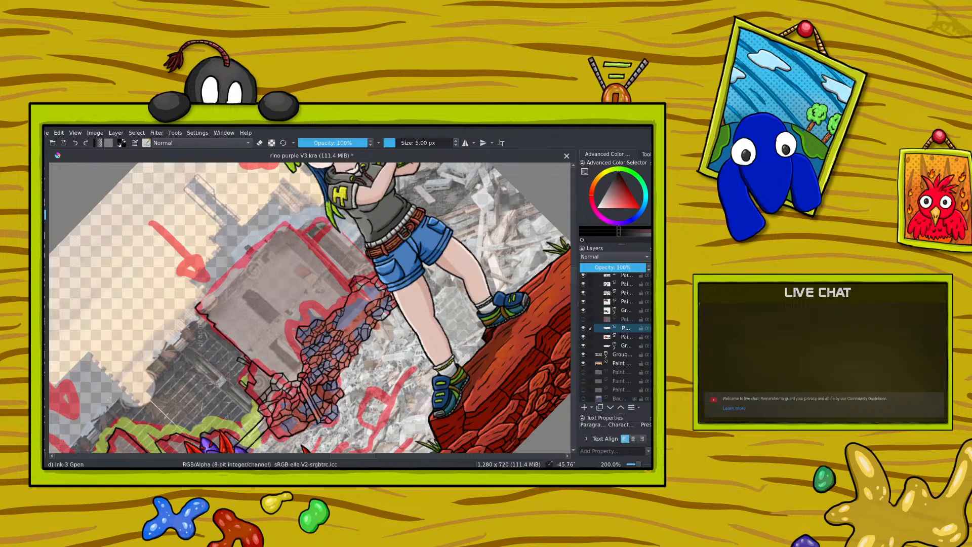
Step: Erase the overlapping line ends and extend the stones toward the mound's upper right edge
key(e)
click(260, 143)
right_click(263, 317)
drag(222, 276, 317, 324)
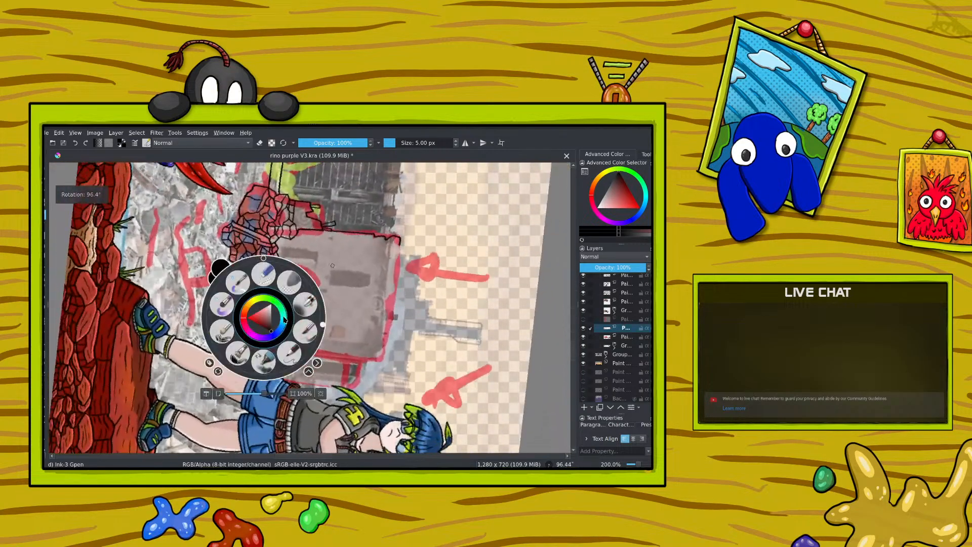
right_click(317, 326)
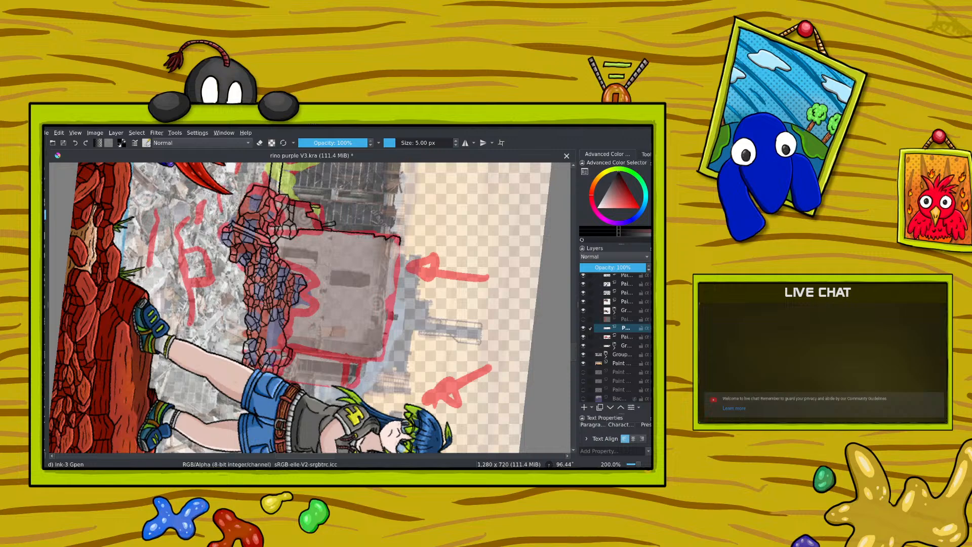
Step: Clean up the overlapping outlines and ink stones in the remaining gap beside the woman's shorts
key(e)
click(259, 144)
click(259, 143)
click(259, 143)
click(259, 143)
key(e)
right_click(261, 294)
drag(319, 301, 240, 276)
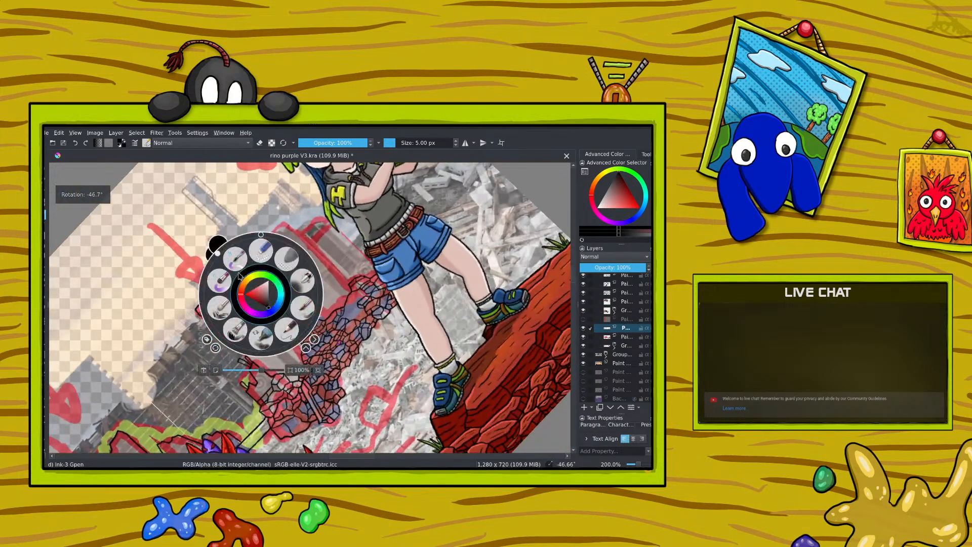
click(248, 225)
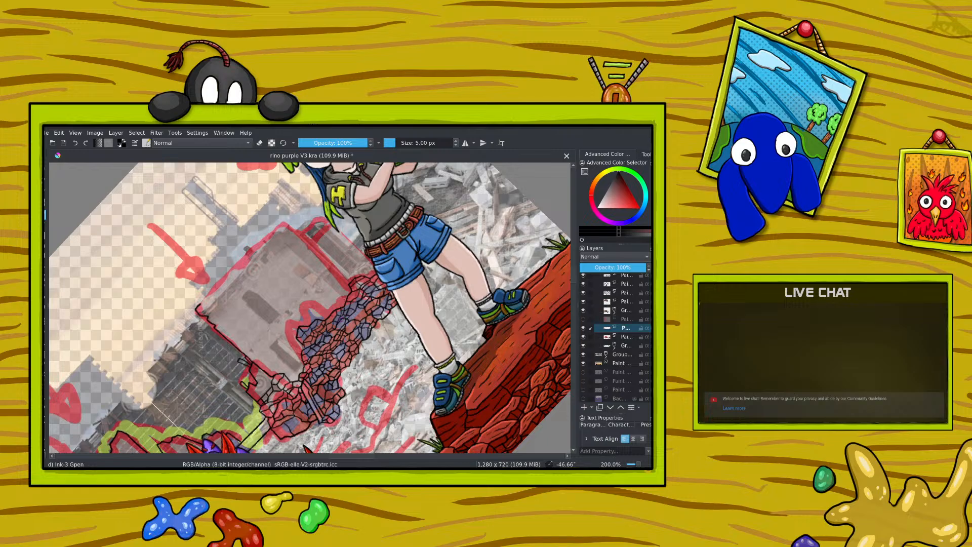
Step: Complete the last stones along the mound's upper right crest, where it meets the main building's base
right_click(260, 302)
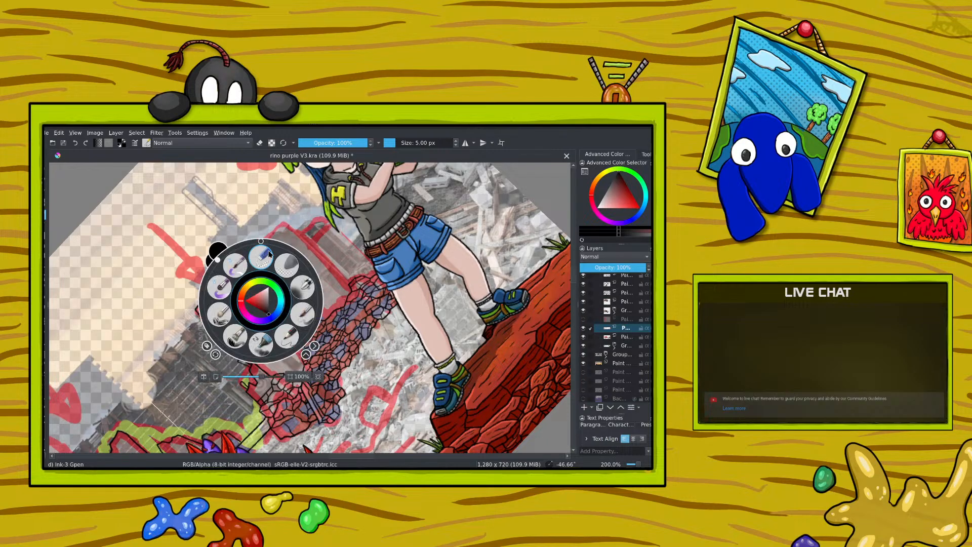
drag(220, 257, 304, 301)
click(304, 301)
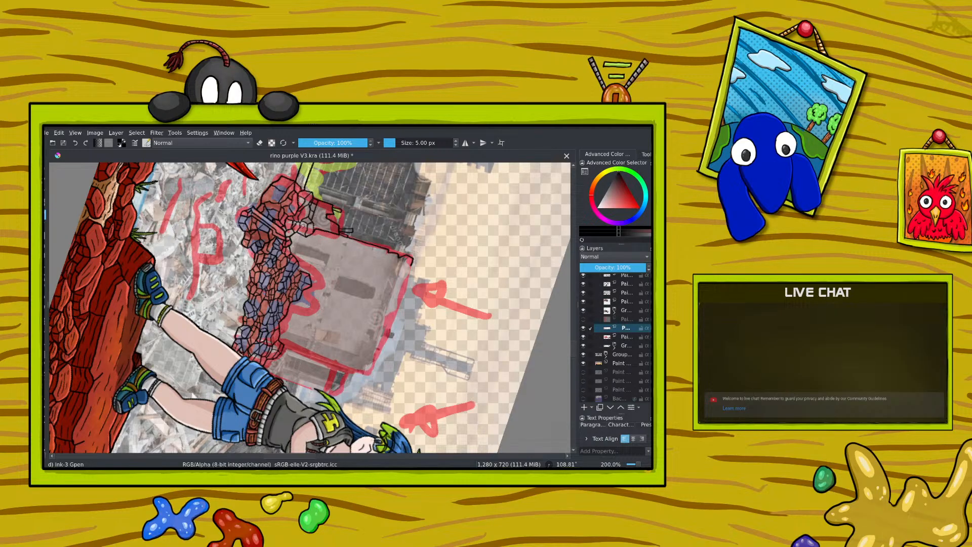
drag(639, 465, 639, 465)
right_click(234, 321)
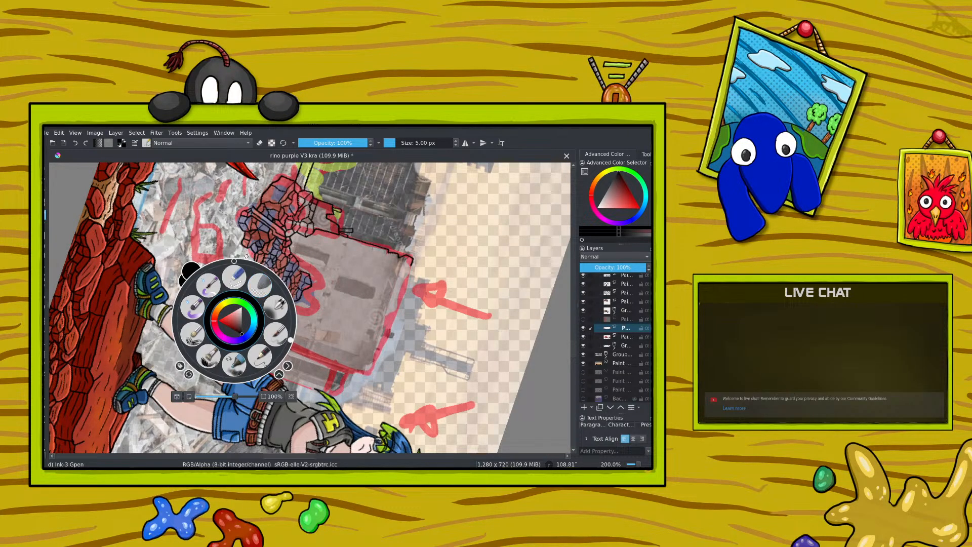
click(227, 217)
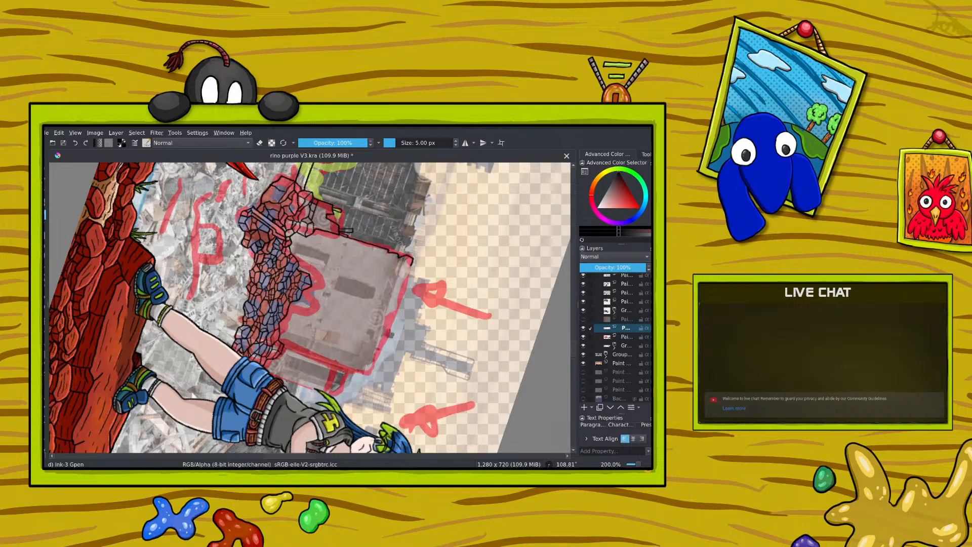
Step: Ink the top and right edges of the main ruined building and begin the side wing's outline beside it
right_click(252, 250)
drag(310, 268, 212, 225)
click(199, 172)
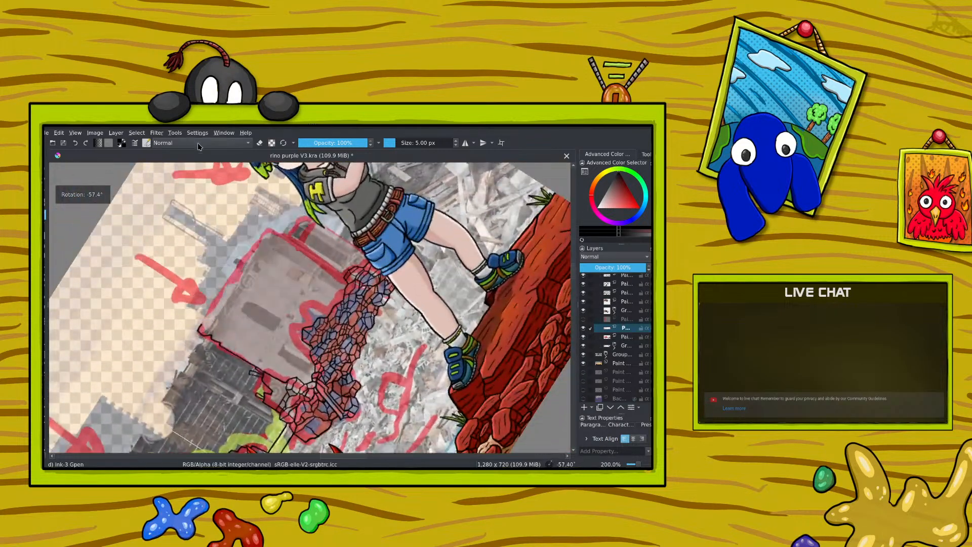
mouse_move(204, 321)
mouse_down()
mouse_move(276, 226)
mouse_move(266, 235)
mouse_move(339, 272)
mouse_up()
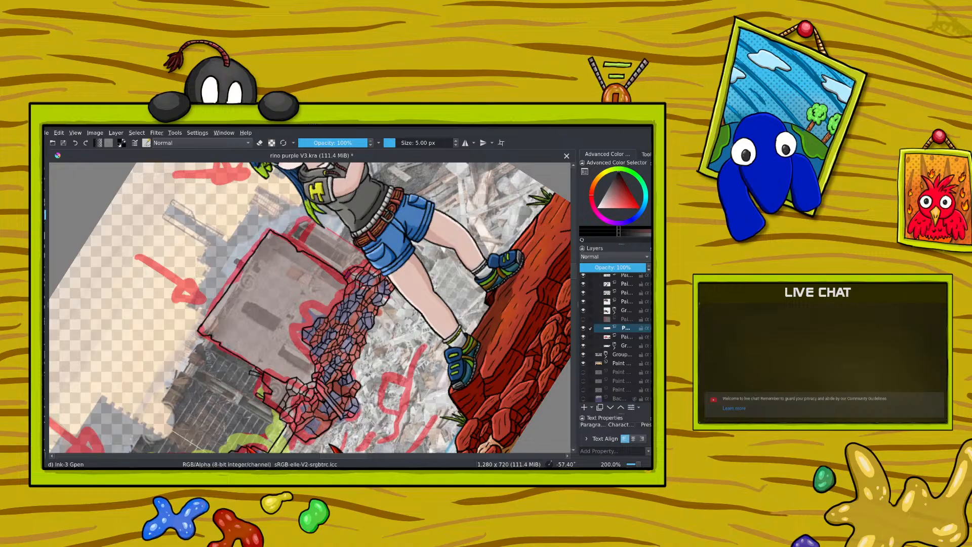
drag(637, 464, 637, 463)
drag(303, 229, 293, 236)
key(ctrl+z)
drag(321, 223, 362, 251)
Step: Ink the jagged top and inner broken edges of the dark brick wall between the two ruined buildings
drag(238, 319, 371, 317)
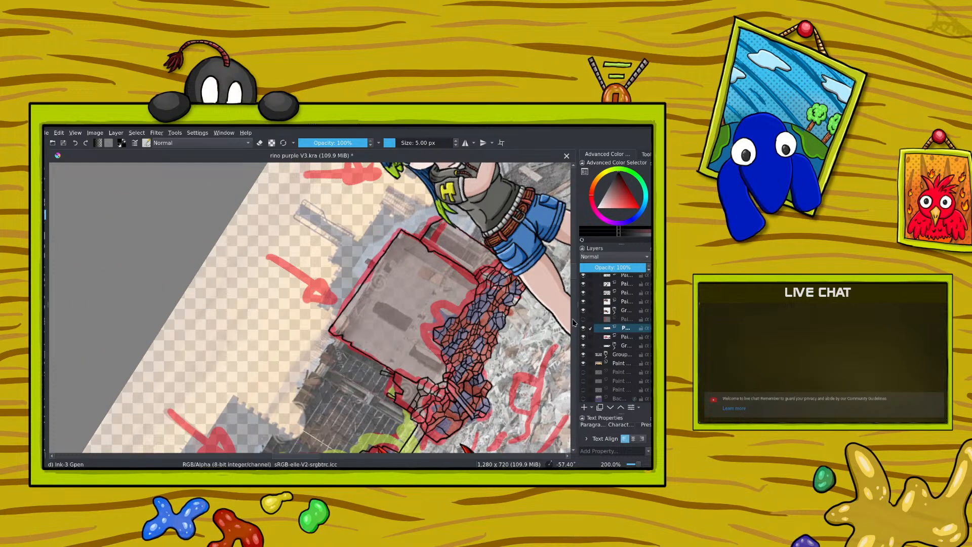
scroll(574, 278, down, 3)
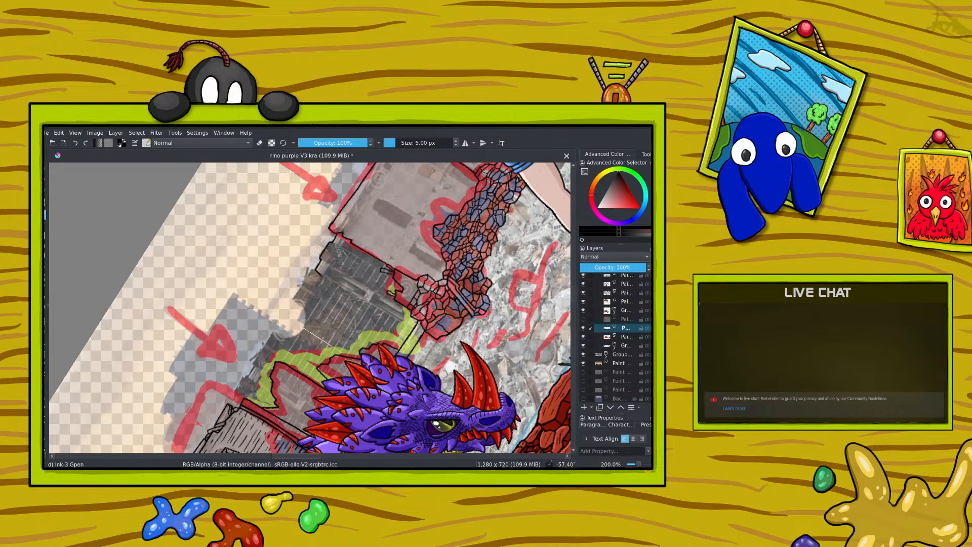
drag(332, 269, 353, 294)
right_click(251, 286)
click(188, 219)
mouse_move(255, 360)
mouse_down()
mouse_move(272, 334)
mouse_move(322, 339)
mouse_up()
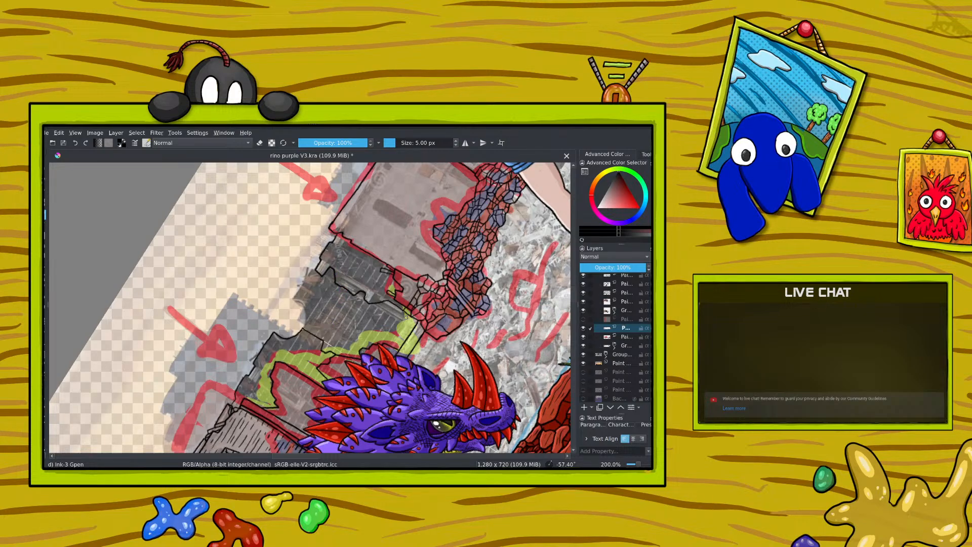
drag(399, 325, 401, 342)
drag(297, 457, 281, 457)
drag(639, 465, 639, 464)
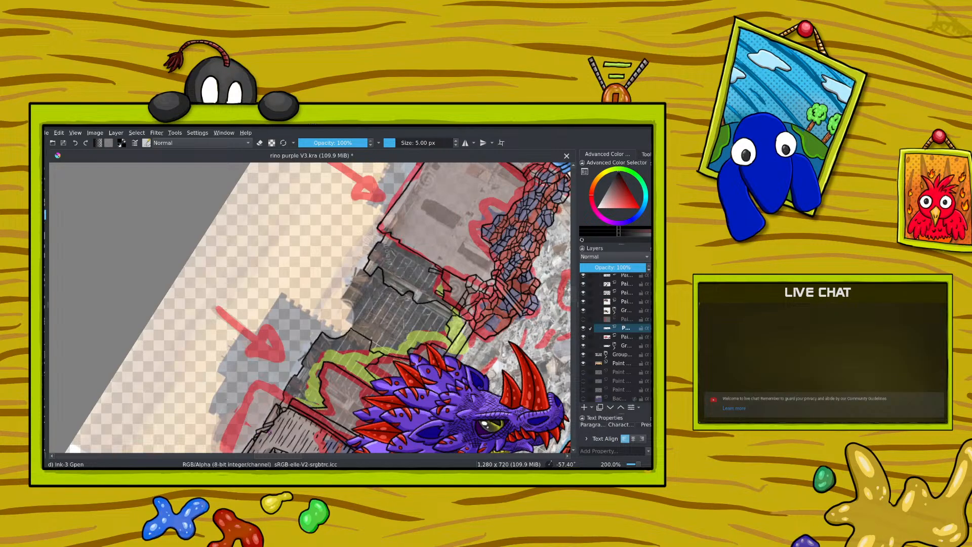
drag(281, 457, 318, 457)
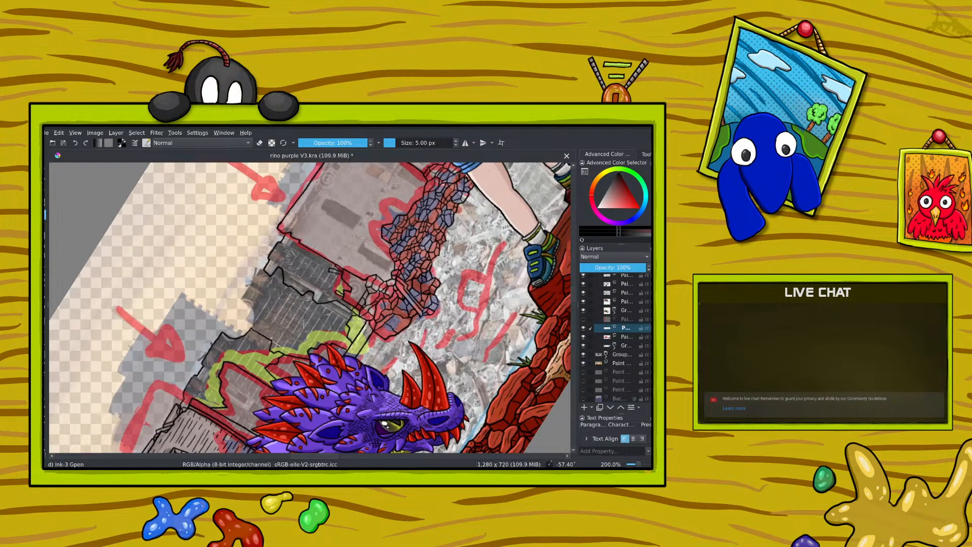
Step: Ink a second line beneath the main building's top edge and tidy its ends
scroll(576, 302, up, 5)
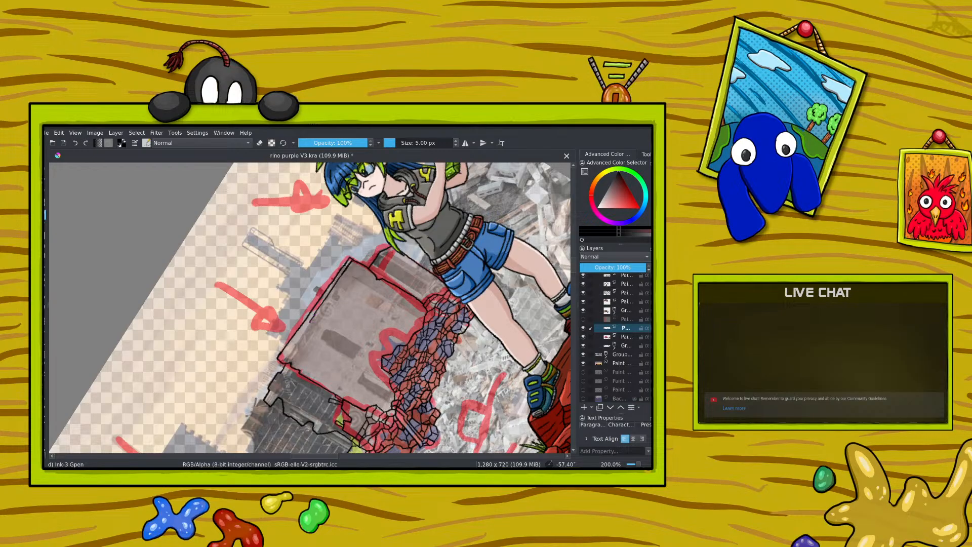
drag(311, 320, 302, 332)
key(e)
key(e)
right_click(333, 271)
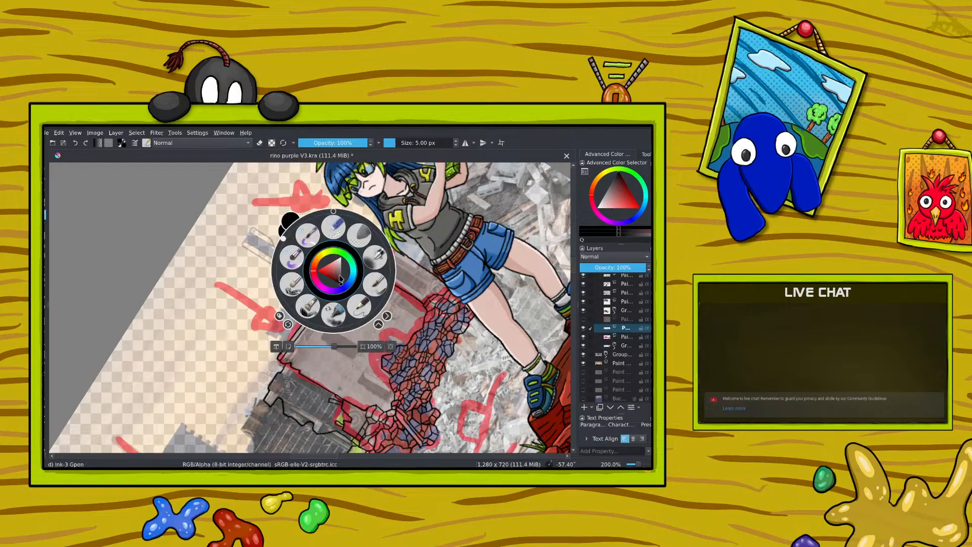
drag(285, 237, 321, 211)
click(297, 166)
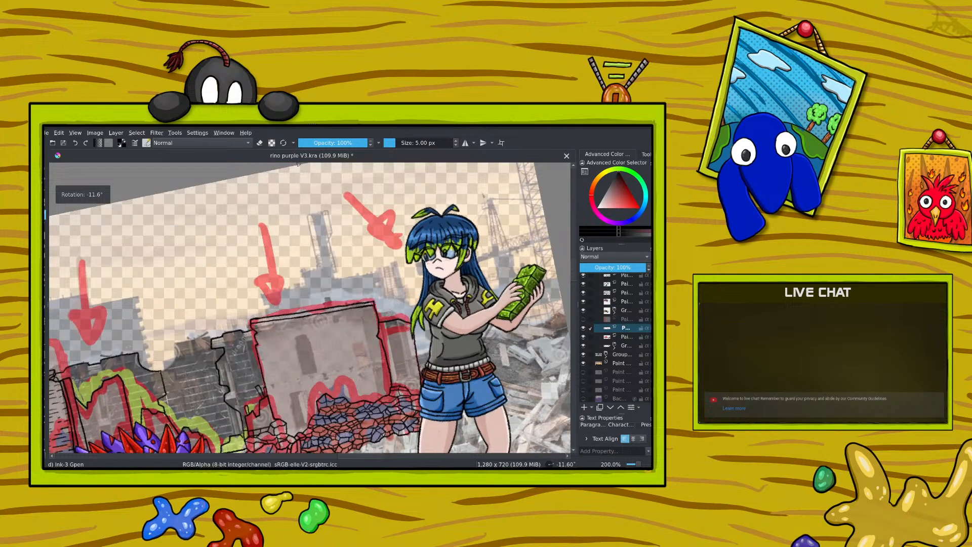
Step: Ink the tall narrow window in the left half of the main building's wall, undoing the stray stroke
drag(353, 456, 333, 461)
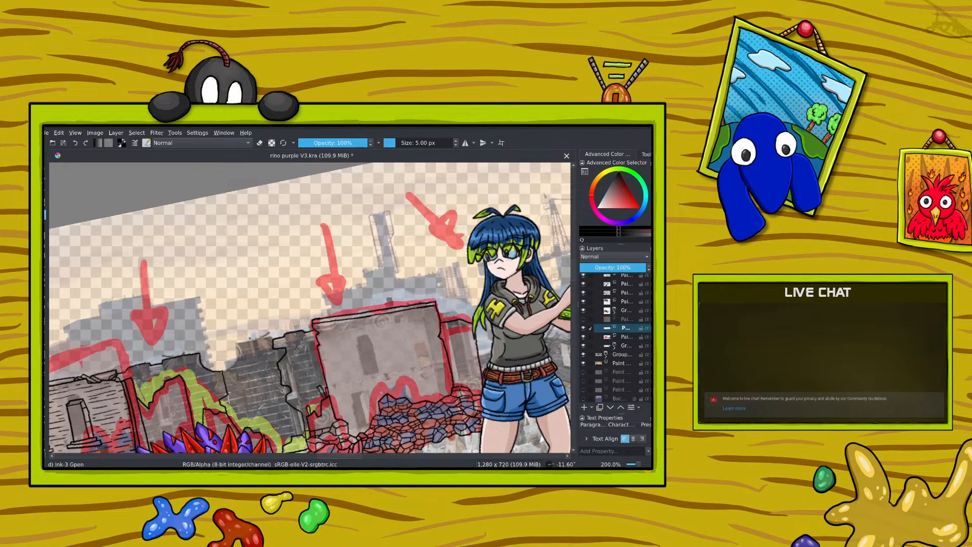
mouse_move(358, 348)
mouse_down()
mouse_move(378, 372)
mouse_move(374, 349)
mouse_up()
click(75, 143)
scroll(576, 275, down, 5)
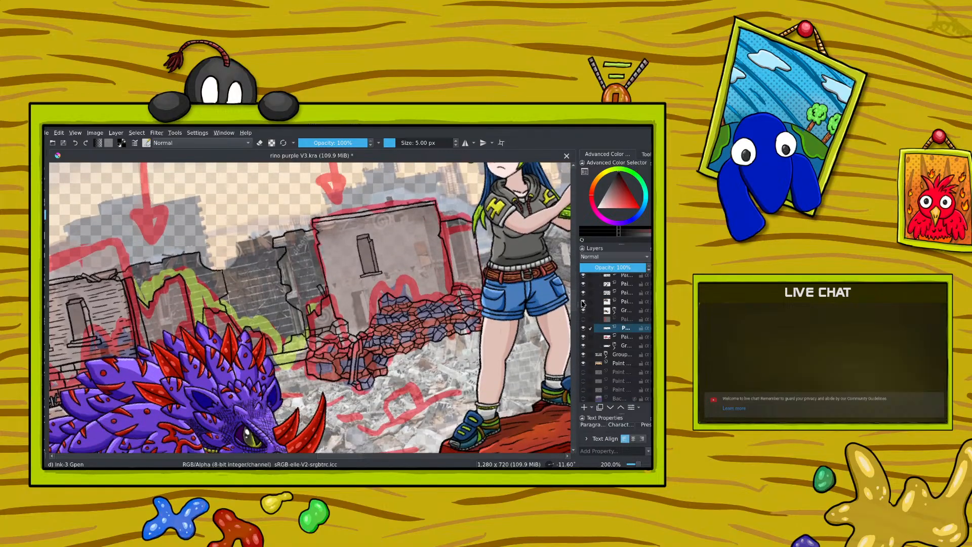
Step: Ink the right window of the main building with its inner frame lines, redrawing the misplaced stroke
mouse_move(410, 232)
mouse_down()
mouse_move(419, 266)
mouse_move(428, 238)
mouse_up()
mouse_move(333, 457)
mouse_down()
mouse_move(315, 461)
mouse_move(341, 458)
mouse_up()
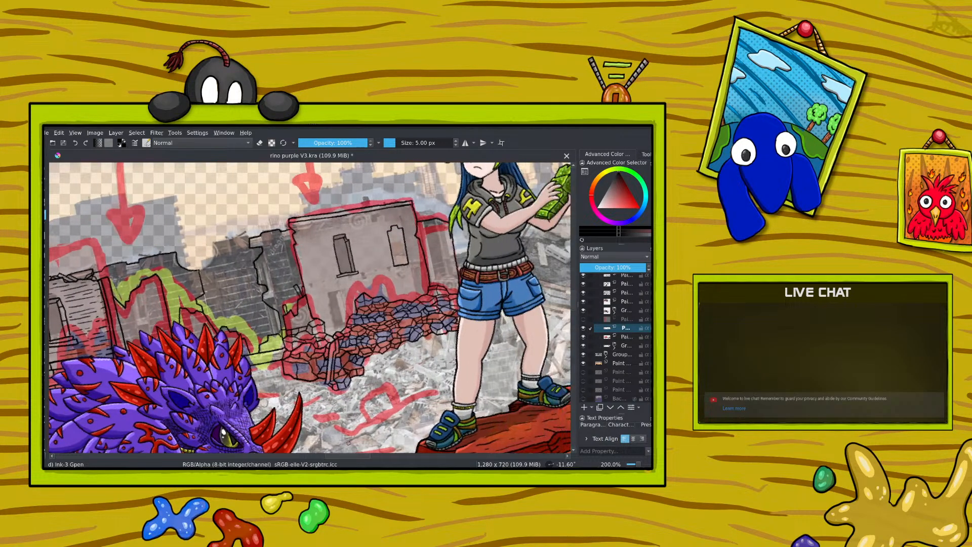
click(76, 143)
mouse_move(384, 229)
mouse_down()
mouse_move(394, 267)
mouse_move(406, 264)
mouse_move(400, 230)
mouse_up()
mouse_move(359, 455)
mouse_down()
mouse_move(329, 455)
mouse_move(356, 452)
mouse_up()
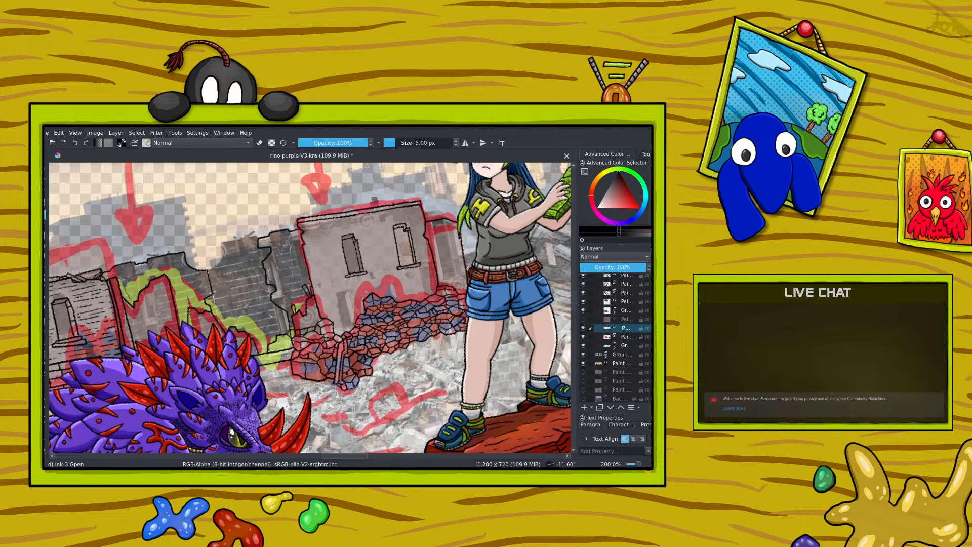
Step: Ink ledges beneath the main building's windows and the detail of the small opening above the rubble
drag(347, 283, 355, 280)
drag(397, 274, 421, 268)
mouse_move(357, 320)
mouse_down()
mouse_move(350, 300)
mouse_move(341, 333)
mouse_move(347, 313)
mouse_up()
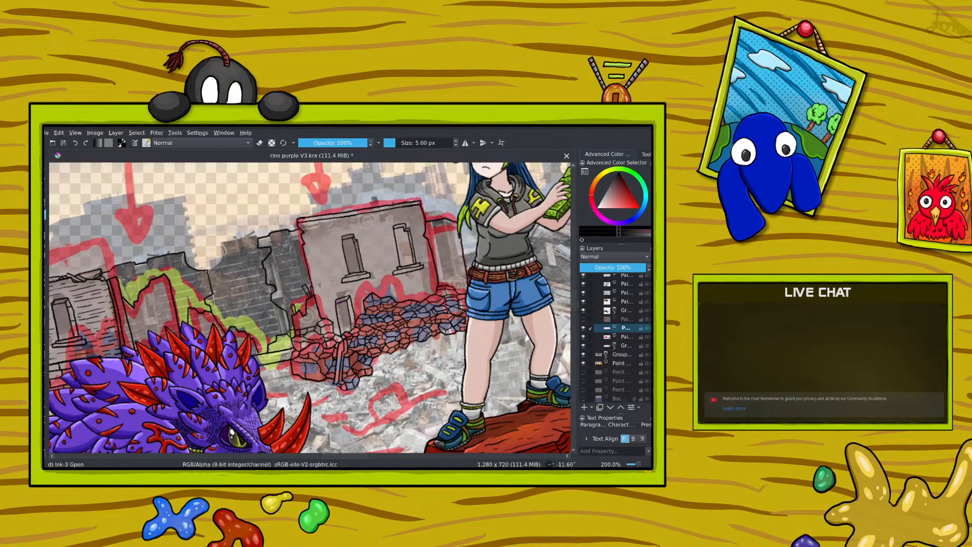
key(ctrl+z)
drag(399, 297, 433, 285)
Step: Ink the narrow side wing between the main building and the woman, including its roof edge and vertical wall lines
right_click(246, 270)
drag(235, 211, 297, 261)
right_click(297, 262)
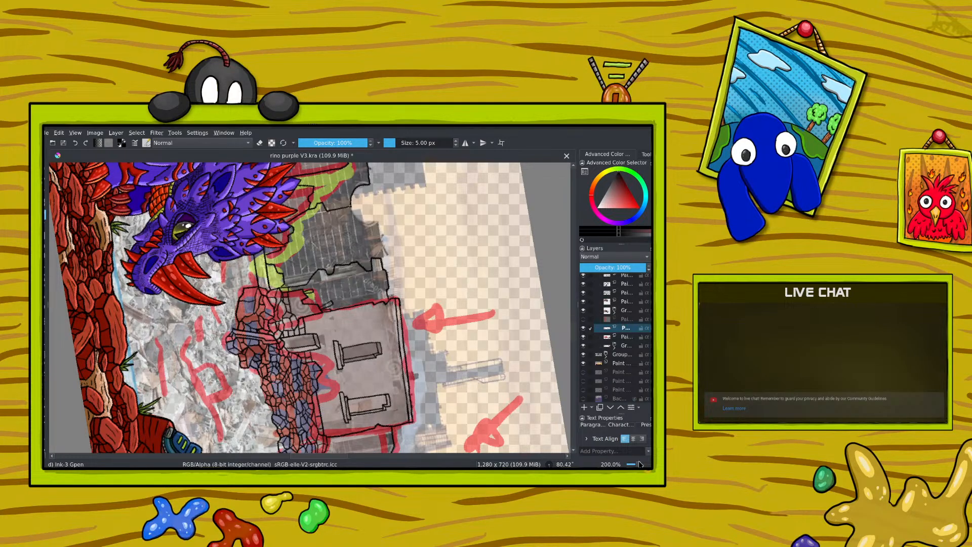
drag(639, 463, 641, 464)
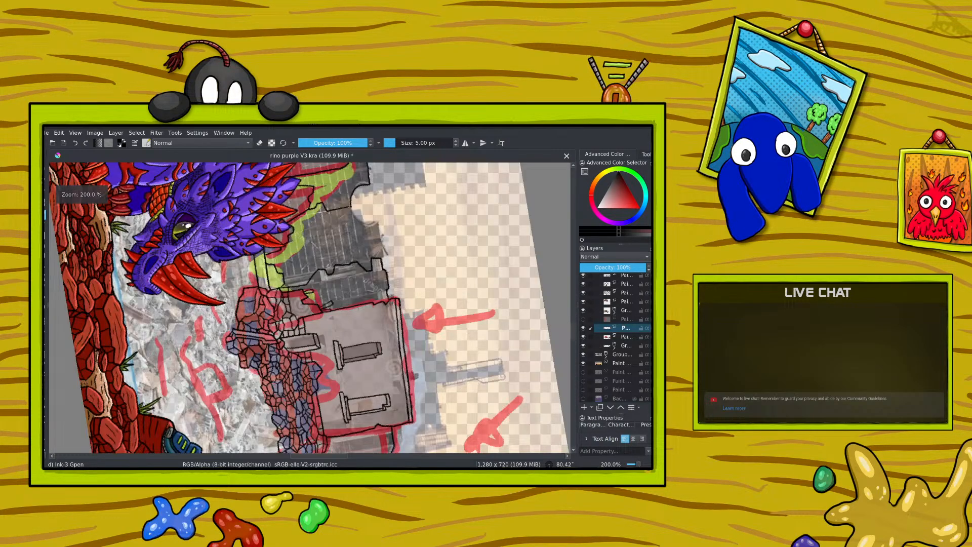
scroll(572, 331, down, 5)
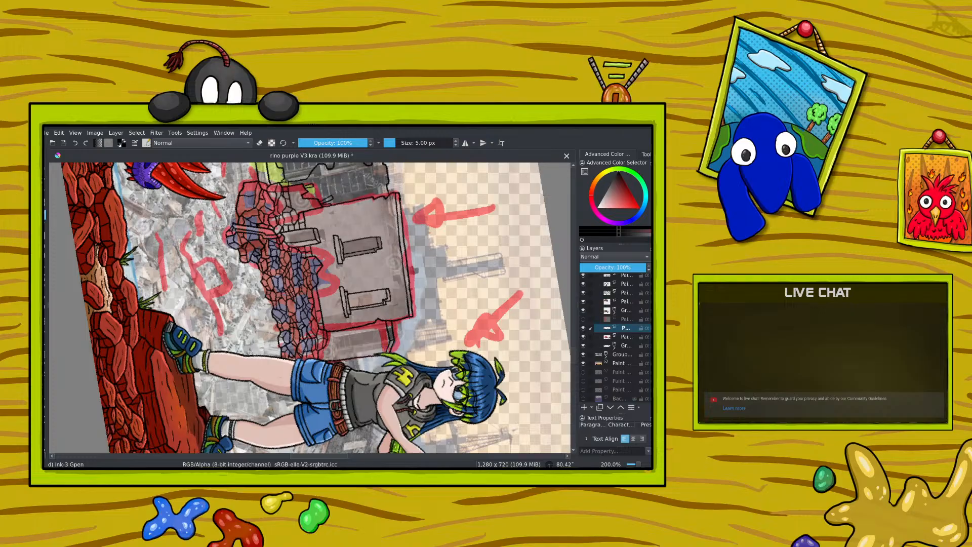
right_click(325, 305)
mouse_move(383, 296)
mouse_down()
mouse_move(325, 238)
mouse_move(306, 200)
mouse_move(352, 284)
mouse_up()
right_click(347, 245)
drag(349, 234, 354, 267)
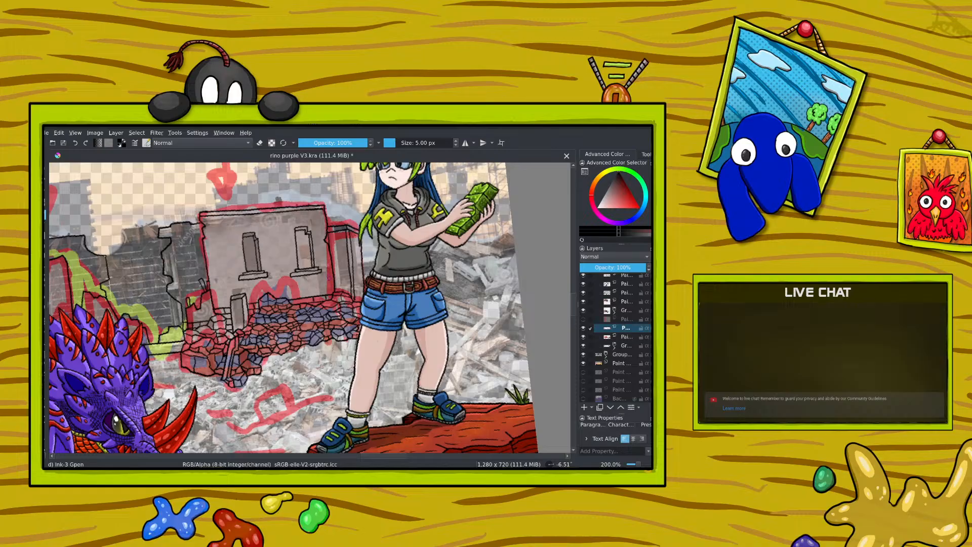
drag(377, 457, 354, 436)
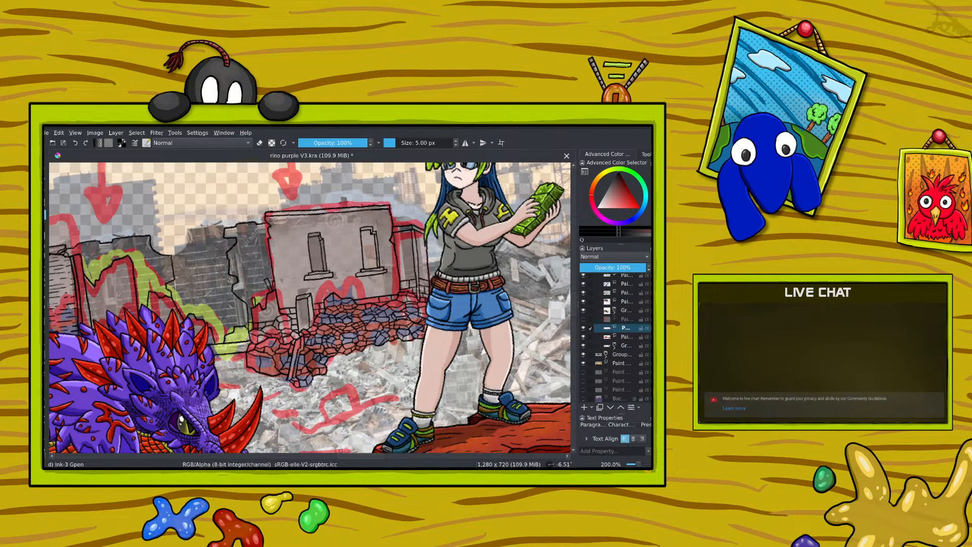
Step: Add small broken details along the main building's left edge and upper left corner
mouse_move(346, 456)
mouse_down()
mouse_move(270, 464)
mouse_move(337, 463)
mouse_up()
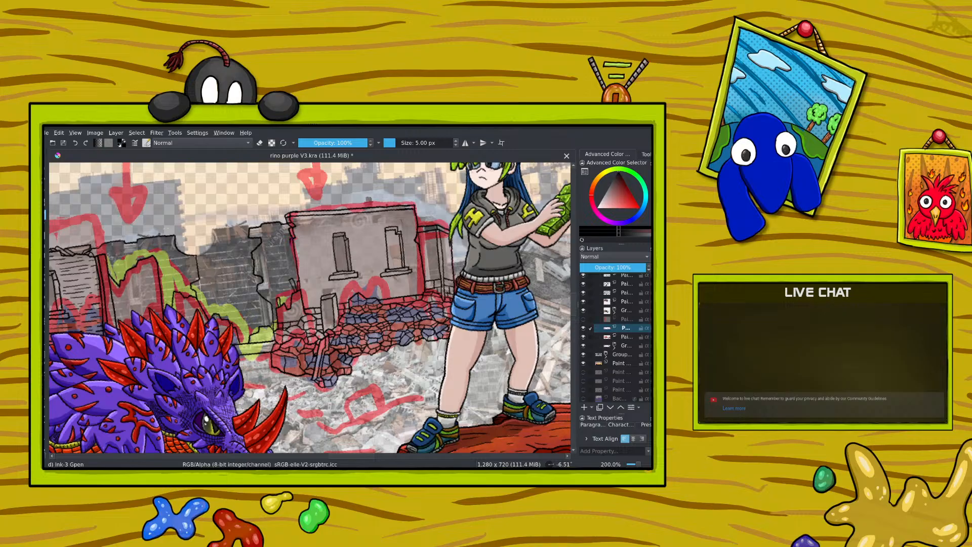
drag(293, 263, 296, 280)
right_click(219, 274)
drag(212, 214, 278, 260)
click(403, 305)
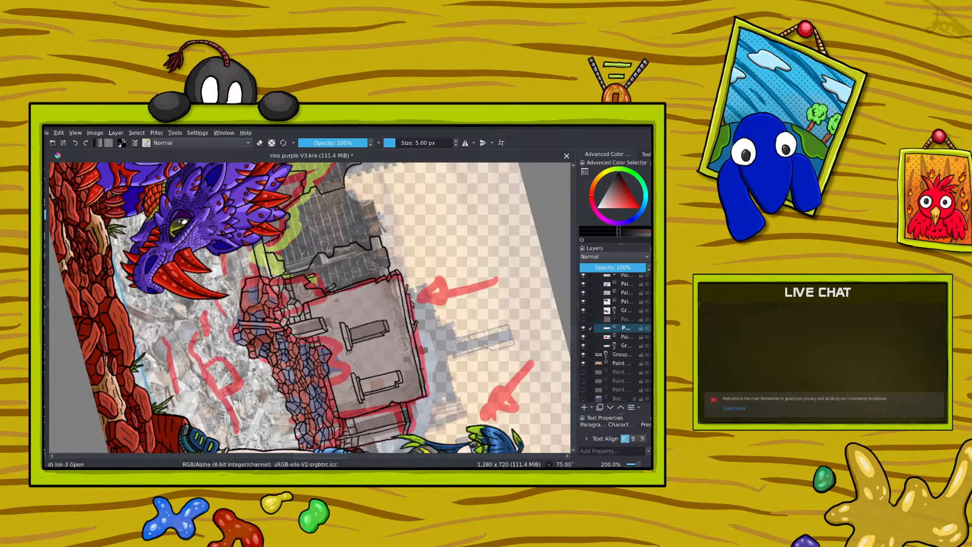
scroll(572, 328, up, 8)
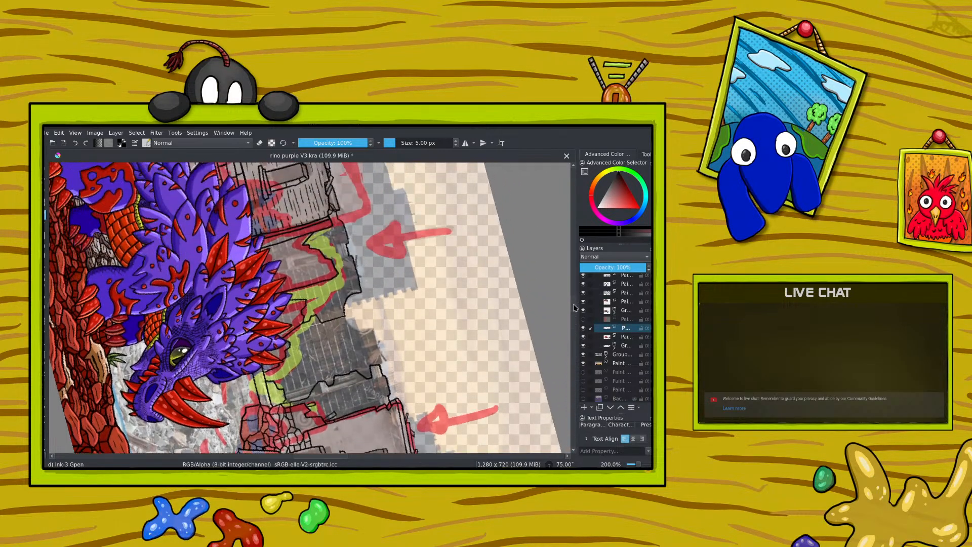
scroll(576, 287, down, 8)
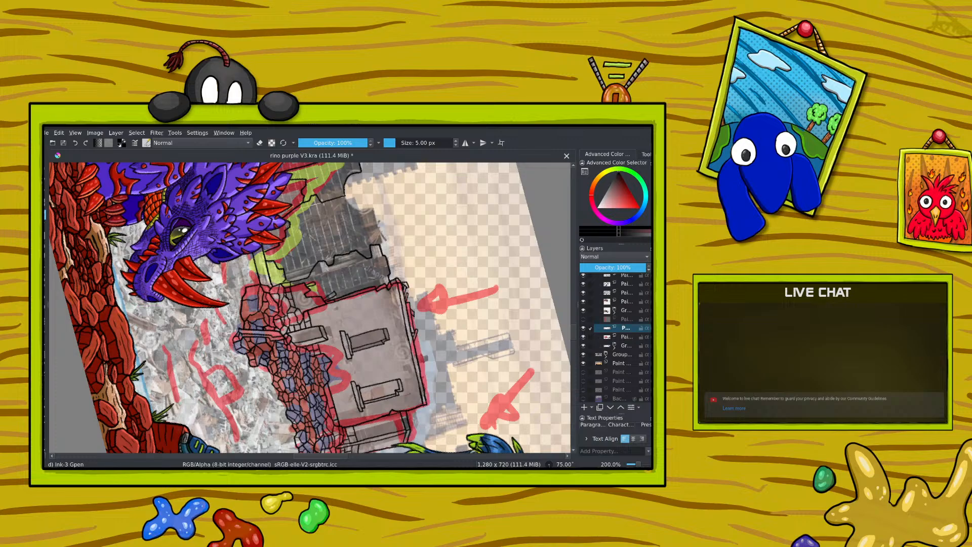
Step: Touch up the main building's broken upper corner and ink the adjoining block with round holes on a new paint layer
drag(410, 292, 408, 301)
drag(573, 334, 577, 313)
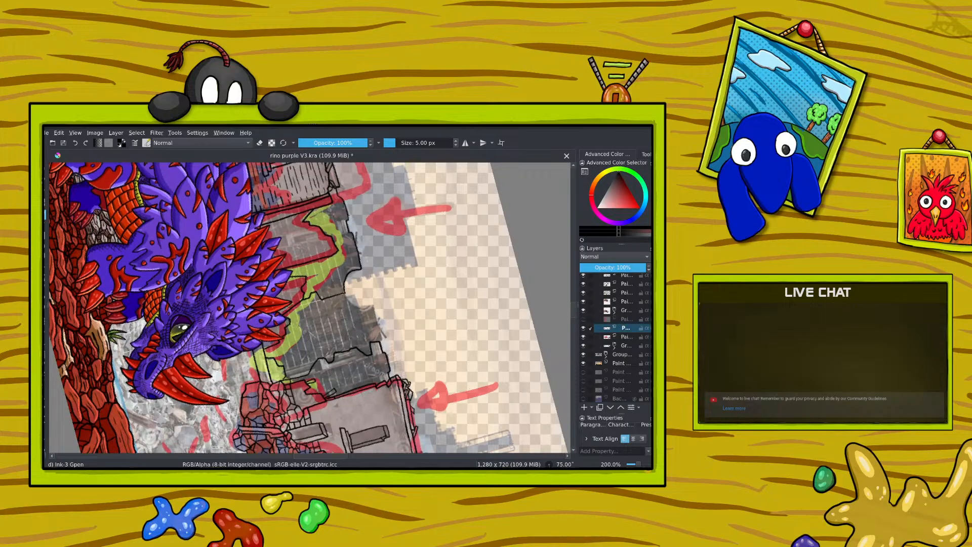
click(584, 407)
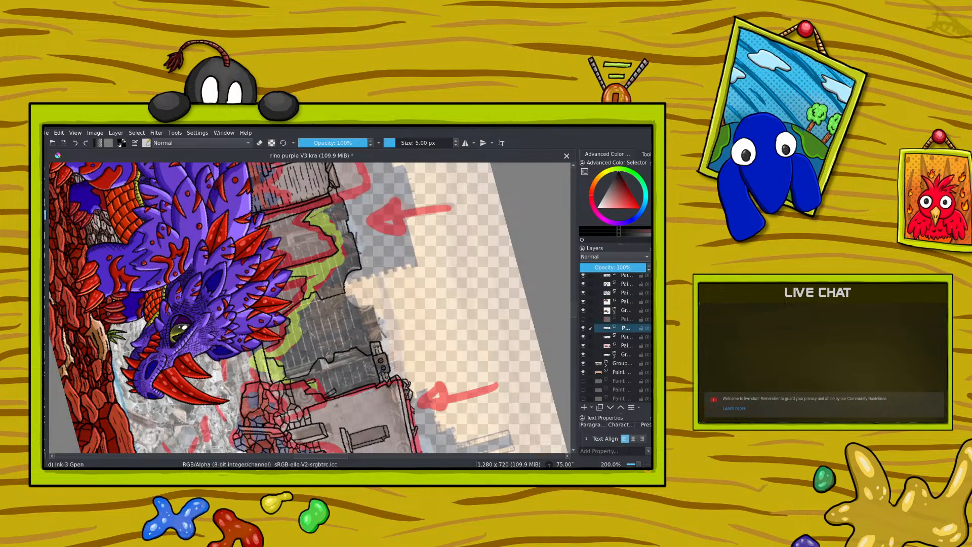
Step: Ink the narrow column beneath the holed block, with side lines and closely spaced slats, between the dark wall and the main building
right_click(317, 347)
drag(380, 327, 302, 276)
click(307, 169)
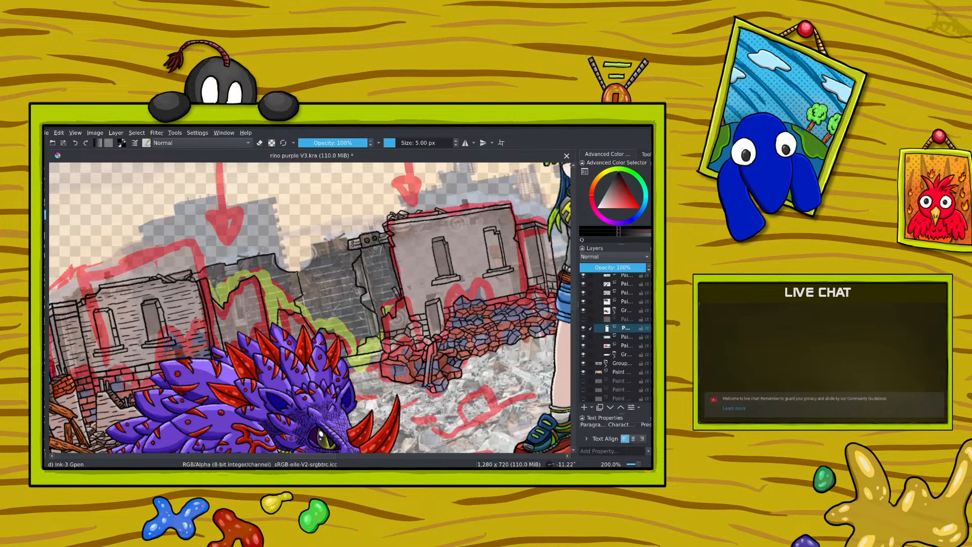
drag(386, 259, 390, 272)
drag(365, 263, 368, 274)
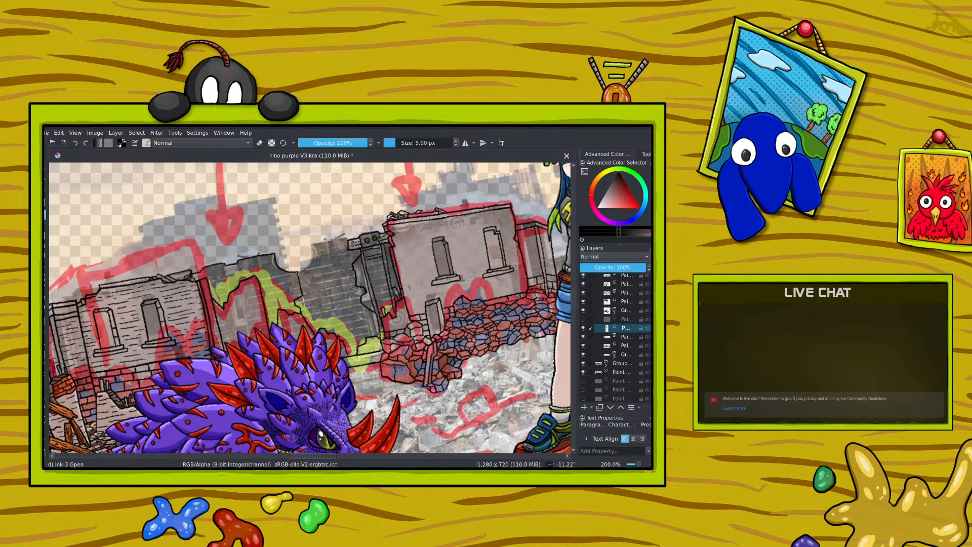
drag(380, 263, 372, 278)
drag(387, 289, 378, 292)
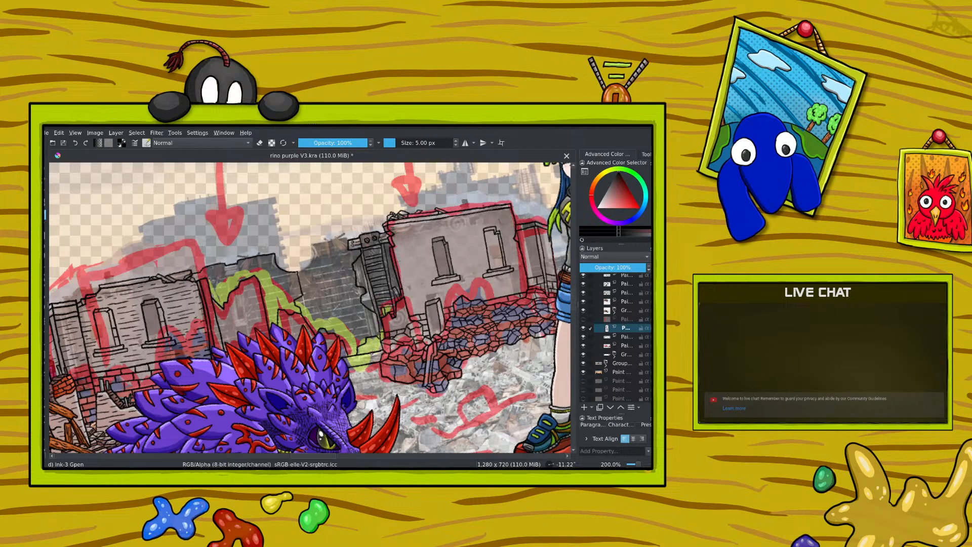
Step: Ink the row of blocks with round holes along the top of the middle wall behind the rhino, erasing overlapping lines
key(e)
click(259, 143)
drag(317, 458, 299, 461)
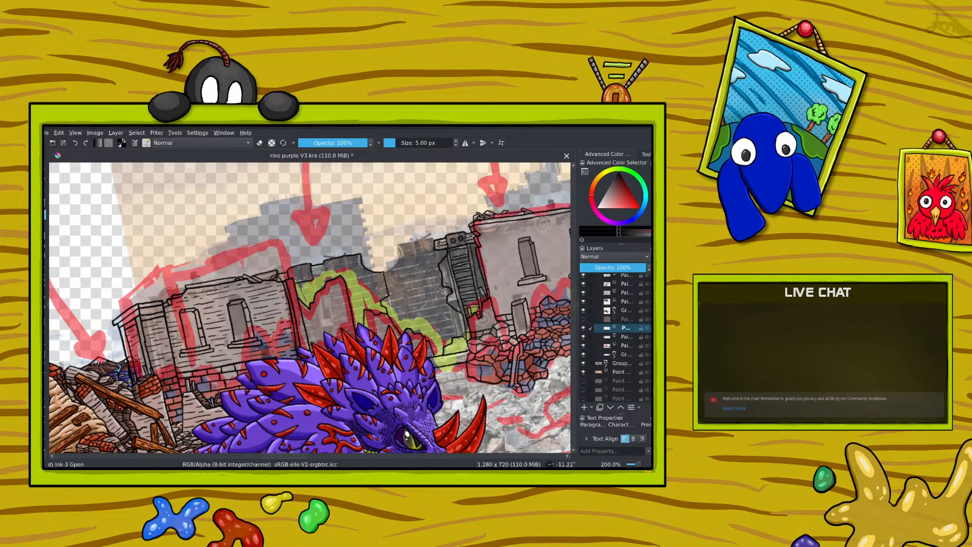
mouse_move(323, 264)
mouse_down()
mouse_move(325, 276)
mouse_move(350, 270)
mouse_up()
key(e)
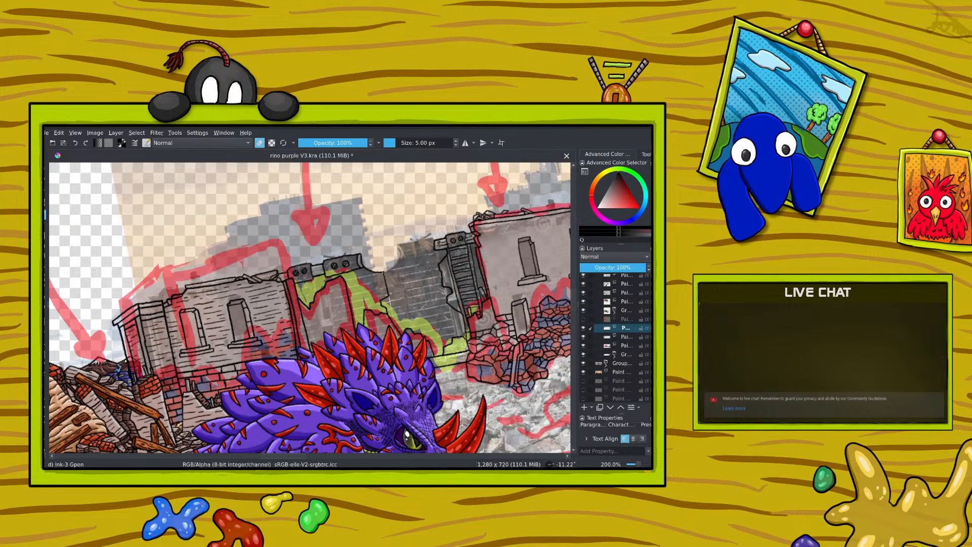
key(e)
Step: Try to ink a narrow framed window in the middle wall behind the rhino
mouse_move(327, 303)
mouse_down()
mouse_move(330, 319)
mouse_move(320, 284)
mouse_up()
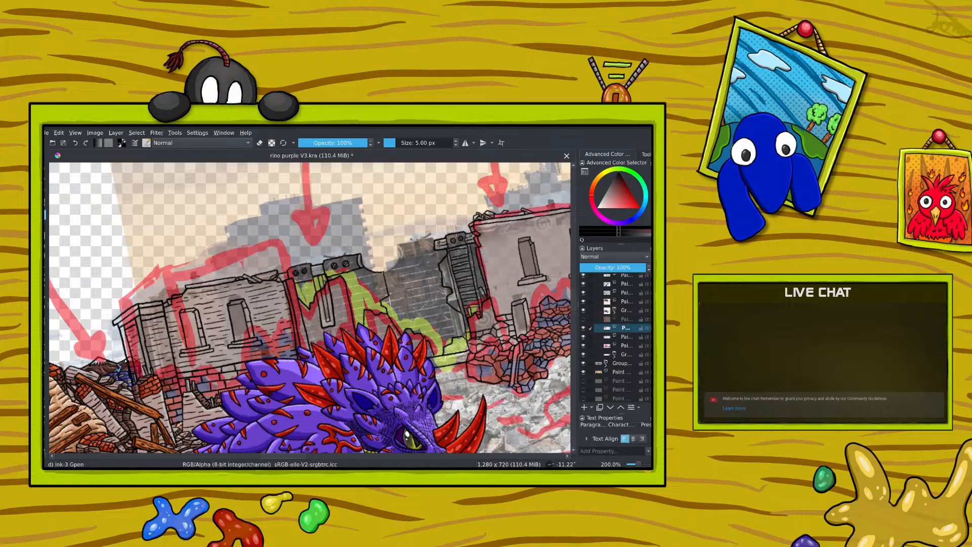
drag(321, 329, 320, 338)
drag(338, 330, 335, 338)
right_click(240, 278)
drag(230, 224, 295, 277)
right_click(295, 277)
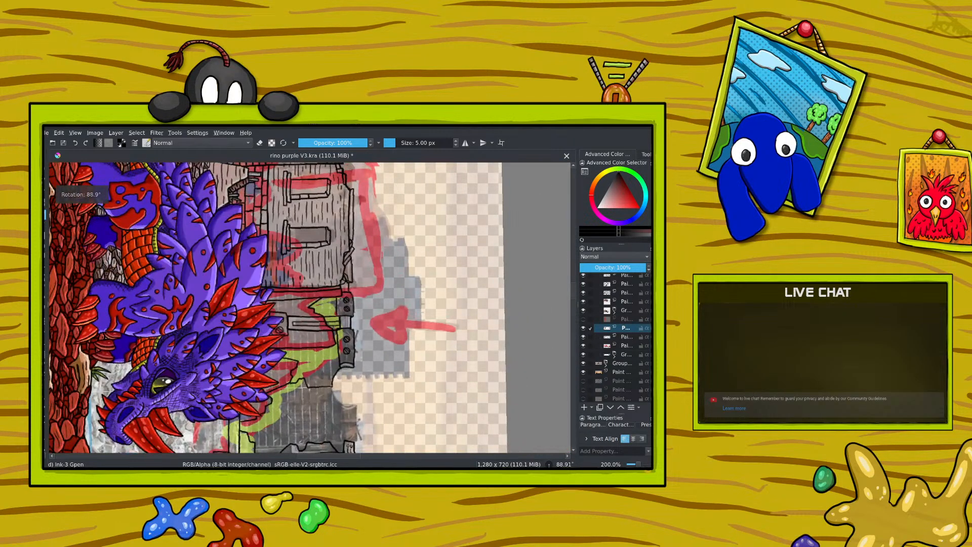
Step: Erase the middle wall's window with a 16.54 px eraser and set the ink brush size back to 4.91 px
key(e)
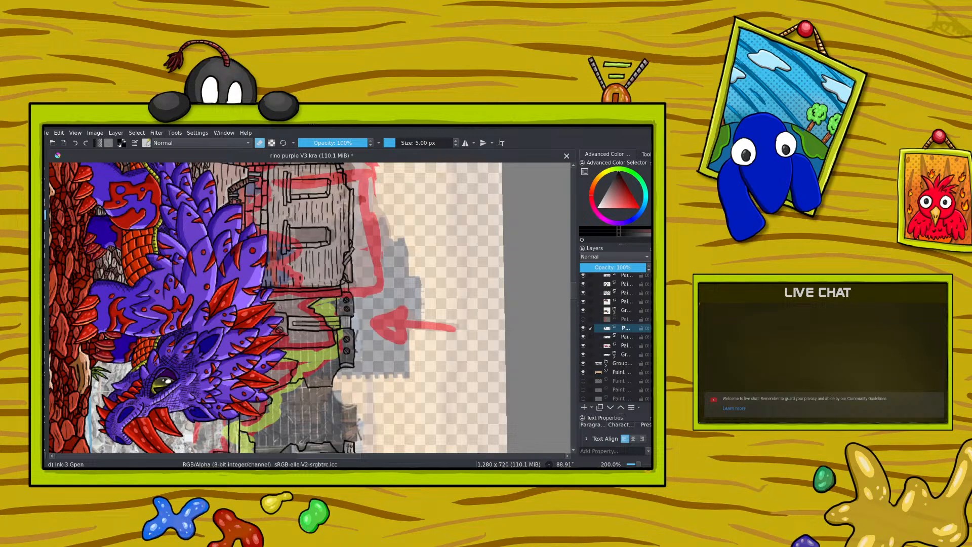
click(401, 143)
mouse_move(280, 329)
mouse_down()
mouse_move(277, 313)
mouse_move(287, 329)
mouse_move(317, 318)
mouse_up()
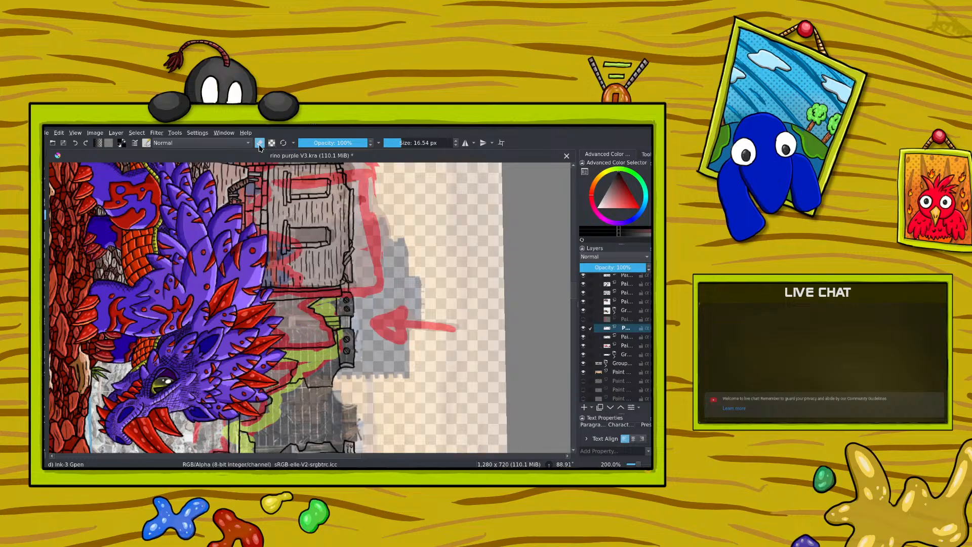
click(259, 143)
drag(398, 144, 395, 144)
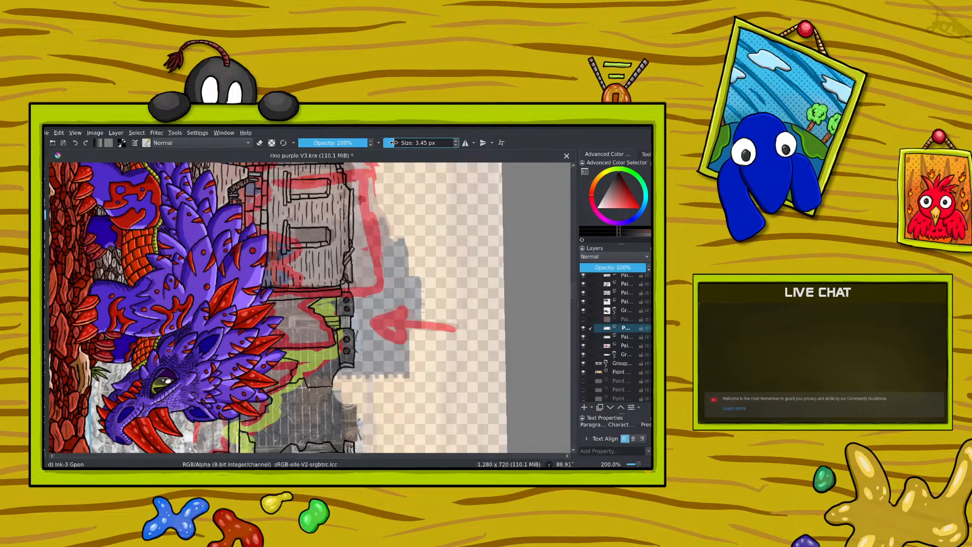
click(259, 144)
right_click(326, 232)
drag(383, 232, 309, 176)
right_click(305, 170)
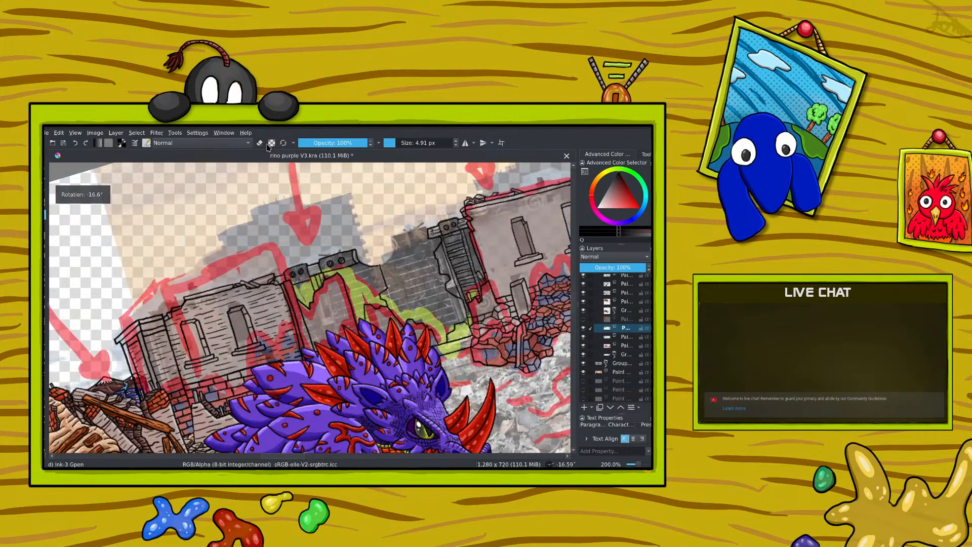
click(259, 143)
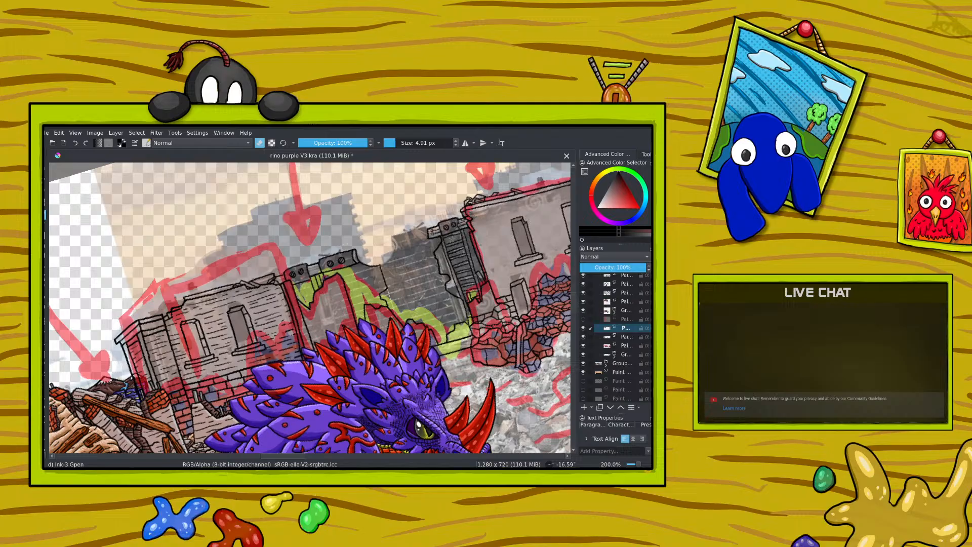
key(e)
drag(443, 260, 447, 271)
click(76, 144)
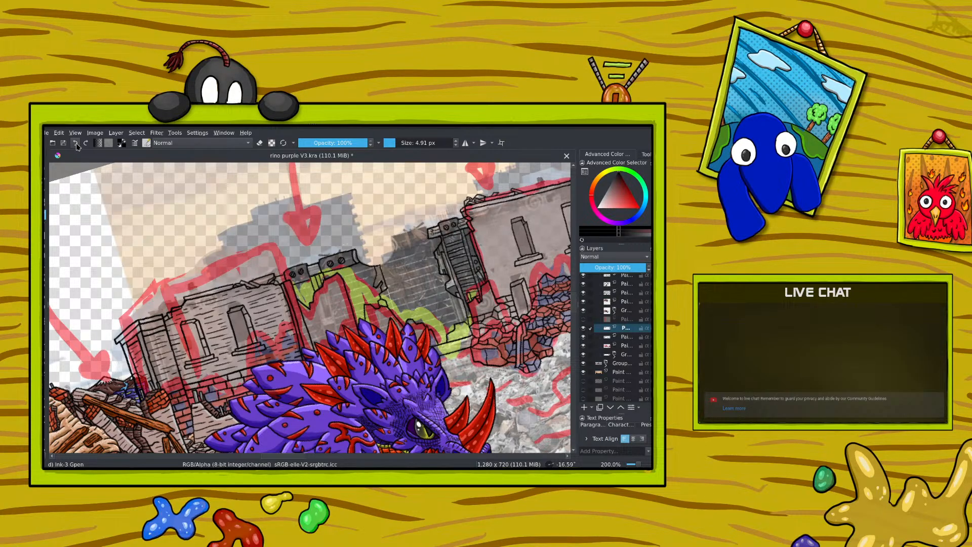
click(260, 143)
click(260, 144)
Step: Ink the detail lines between the holed blocks along the top of the middle wall
right_click(297, 287)
drag(259, 243, 329, 299)
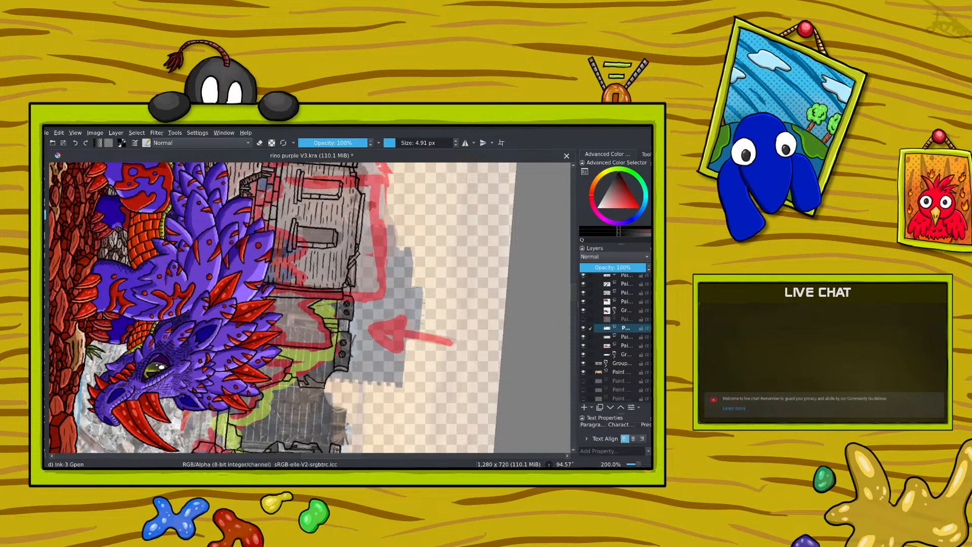
drag(346, 319, 346, 331)
Step: Ink grass tufts and small details along the broken edge between the middle wall and the dark wall, undoing misplaced strokes
right_click(245, 362)
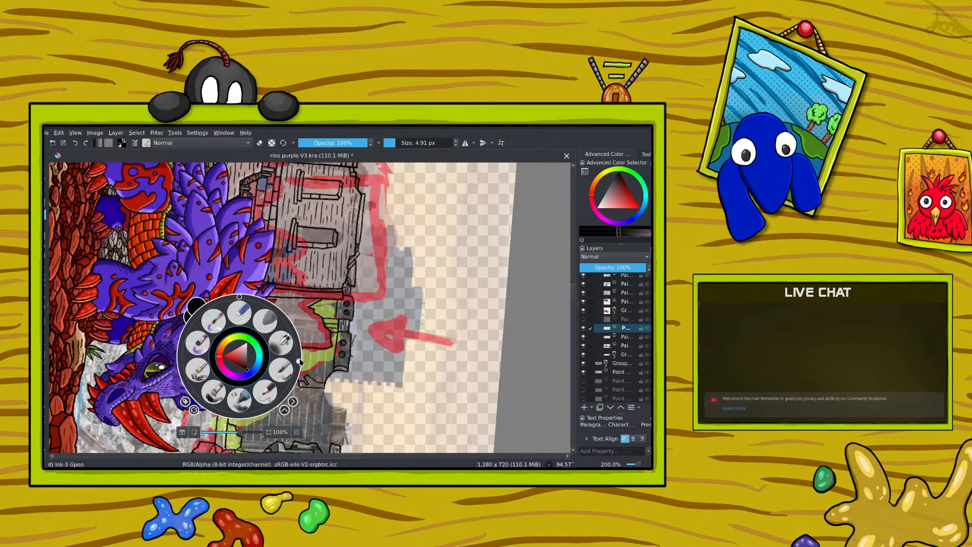
drag(299, 357, 251, 211)
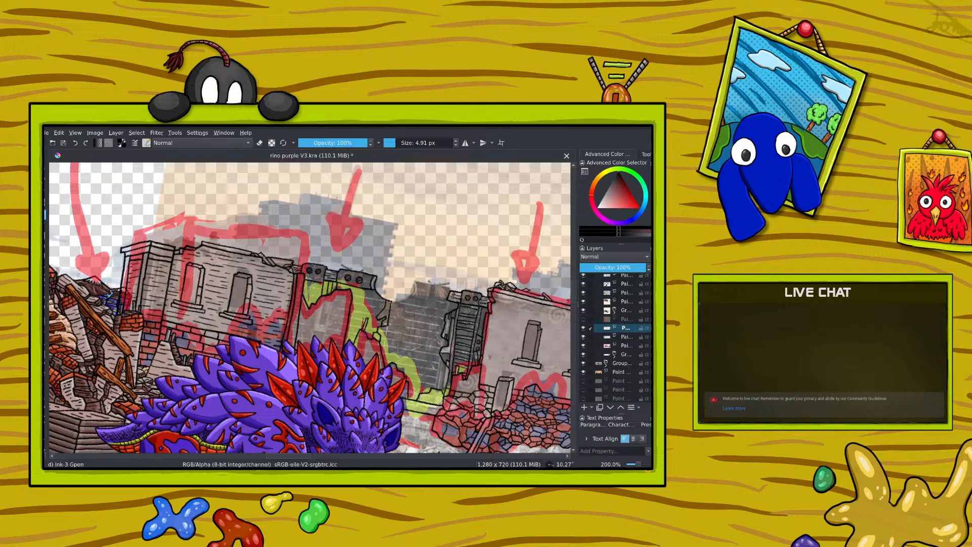
drag(368, 333, 375, 324)
mouse_move(405, 375)
mouse_down()
mouse_move(411, 365)
mouse_move(438, 377)
mouse_up()
click(75, 143)
click(75, 144)
Step: Ink short horizontal surface lines across the middle wall behind the rhino
right_click(223, 299)
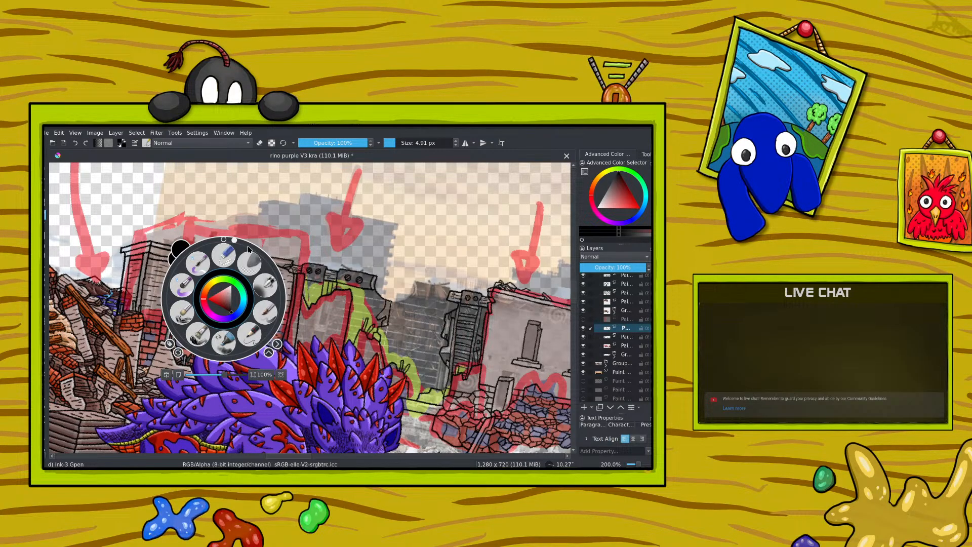
click(226, 240)
drag(226, 240, 281, 289)
right_click(282, 289)
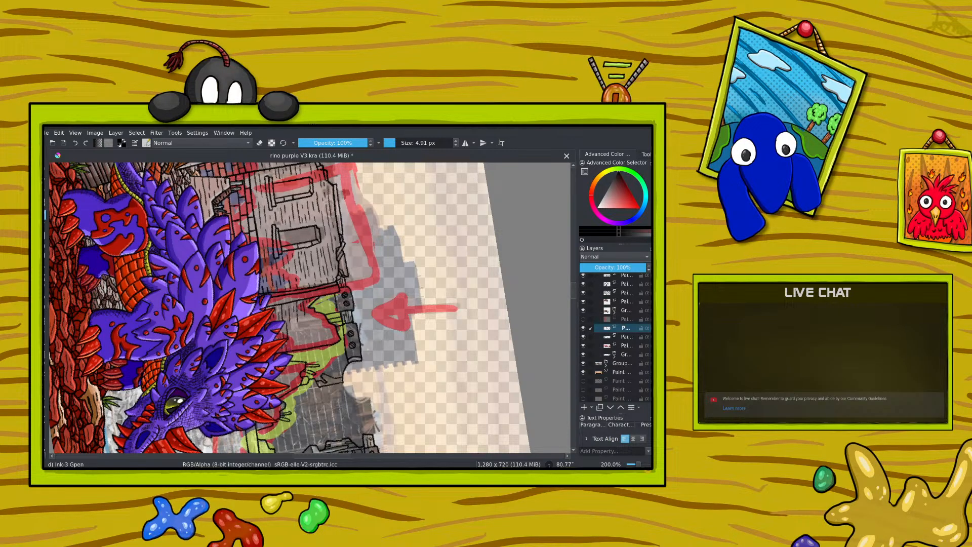
mouse_move(294, 327)
mouse_down()
mouse_move(303, 348)
mouse_move(312, 333)
mouse_up()
drag(311, 330, 314, 340)
drag(329, 327, 332, 340)
Step: Add short detail strokes around the dark wall's broken edge, its base and its junction with the main building
scroll(573, 304, down, 5)
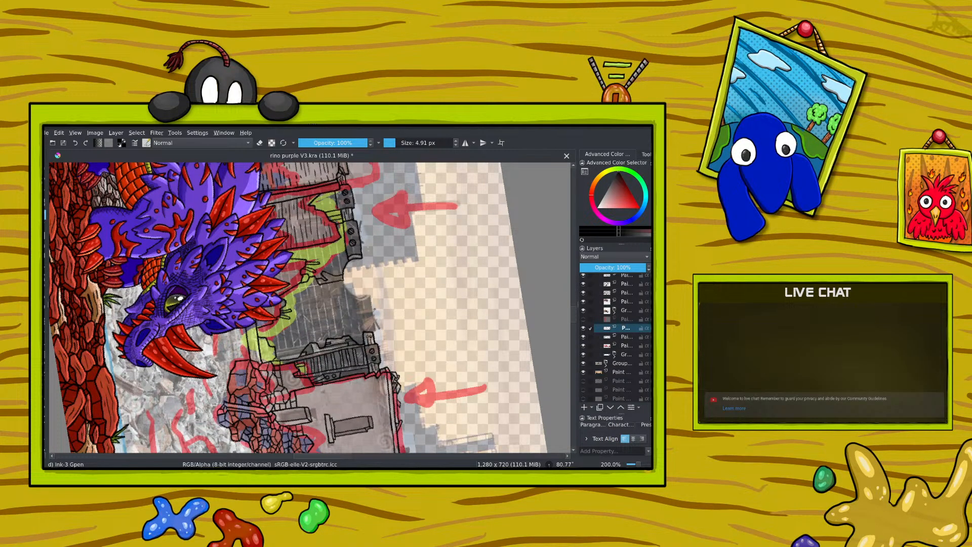
drag(290, 373, 287, 388)
mouse_move(296, 260)
mouse_down()
mouse_move(292, 284)
mouse_move(285, 273)
mouse_up()
mouse_move(266, 338)
mouse_down()
mouse_move(262, 361)
mouse_move(272, 359)
mouse_up()
Step: Ink horizontal surface lines across the main building's whole facade, filling the areas around and between its windows
scroll(314, 307, down, 5)
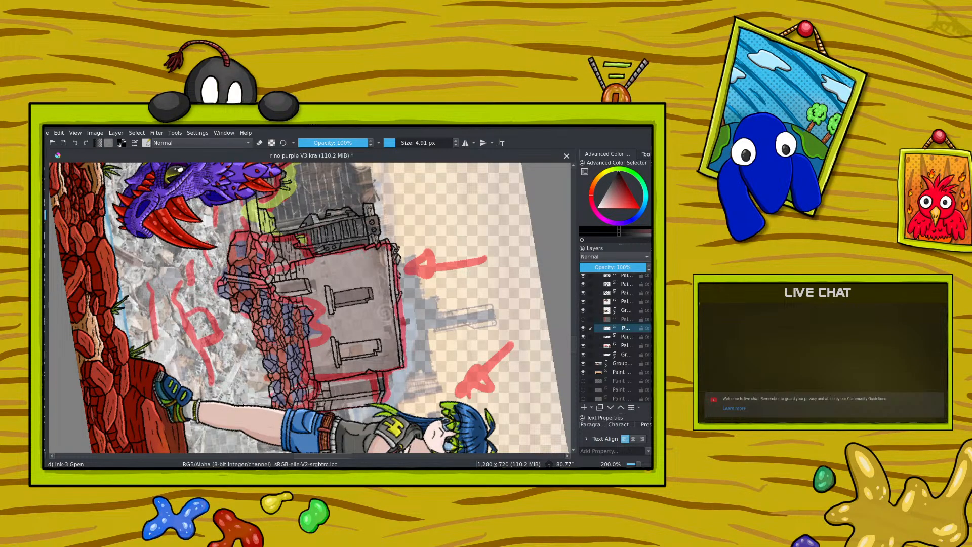
drag(315, 268, 316, 301)
mouse_move(316, 257)
mouse_down()
mouse_move(313, 273)
mouse_move(320, 266)
mouse_move(327, 278)
mouse_move(329, 263)
mouse_move(339, 274)
mouse_up()
mouse_move(347, 274)
mouse_down()
mouse_move(340, 285)
mouse_move(352, 278)
mouse_move(345, 265)
mouse_move(370, 277)
mouse_move(381, 262)
mouse_move(381, 315)
mouse_up()
mouse_move(377, 276)
mouse_down()
mouse_move(373, 295)
mouse_move(323, 331)
mouse_move(318, 323)
mouse_move(313, 367)
mouse_move(326, 378)
mouse_up()
mouse_move(328, 347)
mouse_down()
mouse_move(324, 367)
mouse_move(327, 355)
mouse_move(343, 374)
mouse_move(388, 368)
mouse_move(386, 356)
mouse_move(391, 367)
mouse_up()
drag(393, 337, 389, 350)
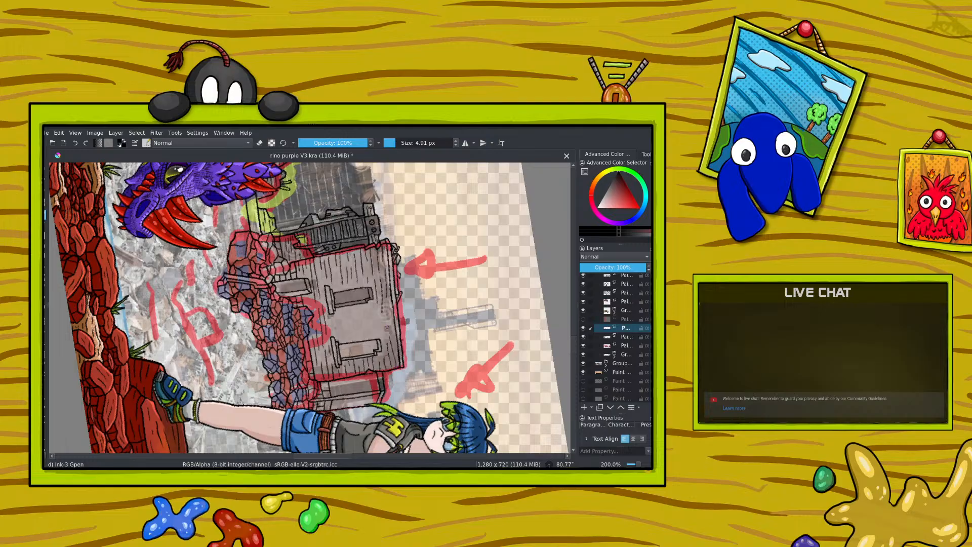
mouse_move(394, 312)
mouse_down()
mouse_move(389, 335)
mouse_move(380, 316)
mouse_up()
drag(388, 314, 378, 341)
mouse_move(376, 302)
mouse_down()
mouse_move(370, 334)
mouse_move(359, 318)
mouse_move(346, 332)
mouse_up()
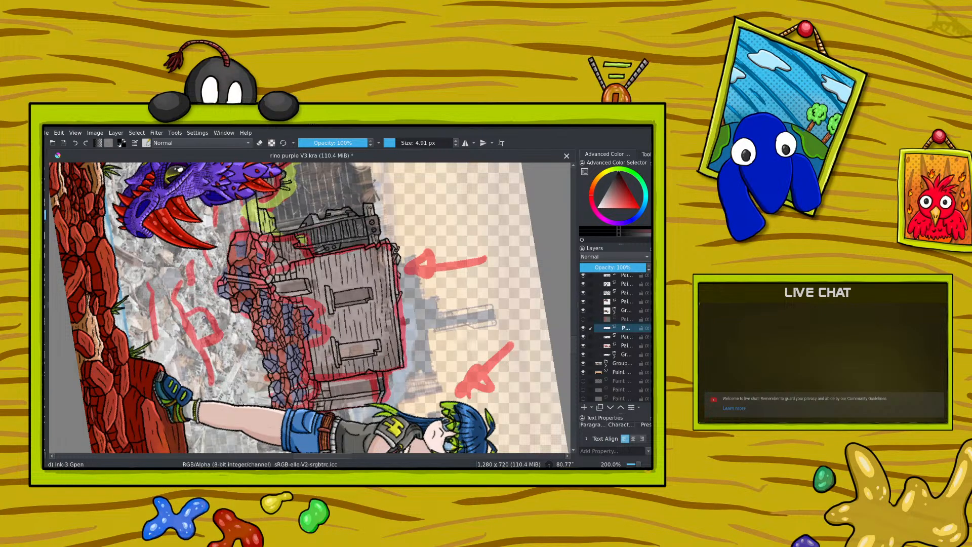
Step: Ink surface lines on the green-sketched part of the middle wall, undoing misplaced strokes, and save the illustration
drag(574, 344, 574, 305)
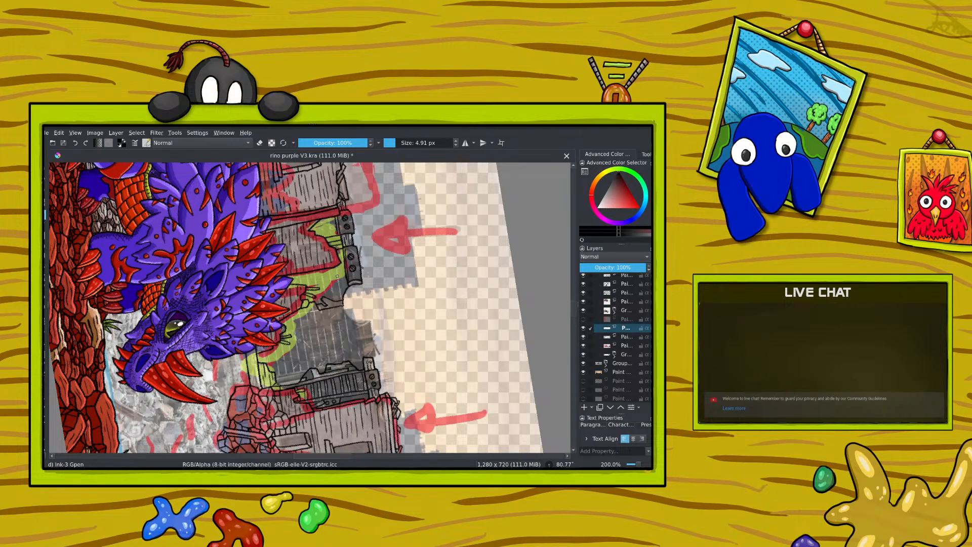
right_click(257, 295)
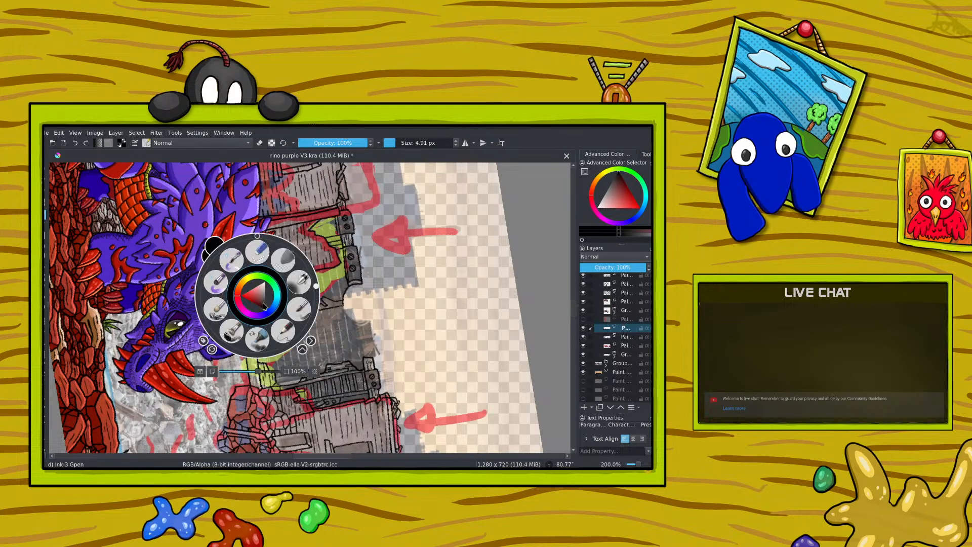
drag(314, 287, 211, 299)
right_click(211, 299)
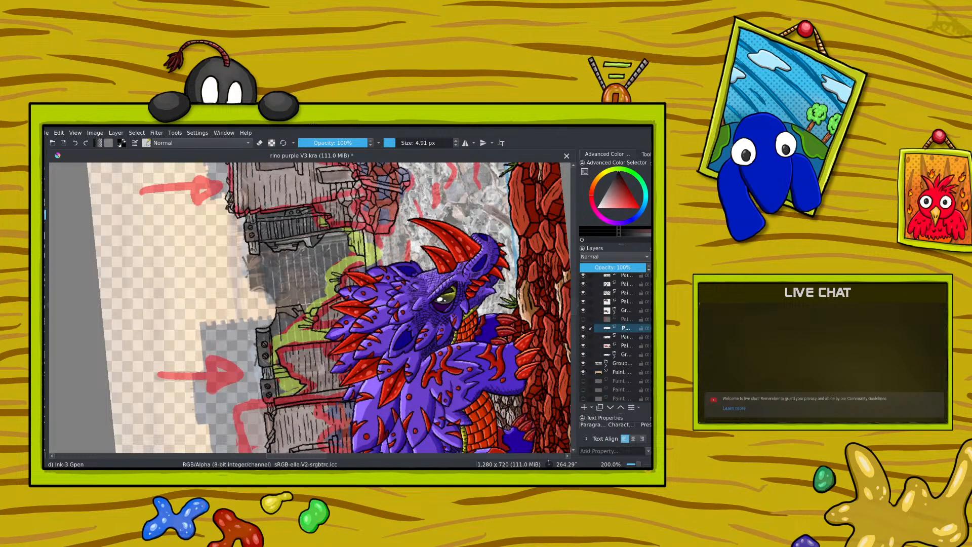
mouse_move(286, 318)
mouse_down()
mouse_move(290, 341)
mouse_move(298, 342)
mouse_up()
drag(311, 329, 316, 342)
click(74, 145)
click(74, 144)
click(74, 145)
click(74, 145)
drag(371, 233, 372, 246)
click(63, 143)
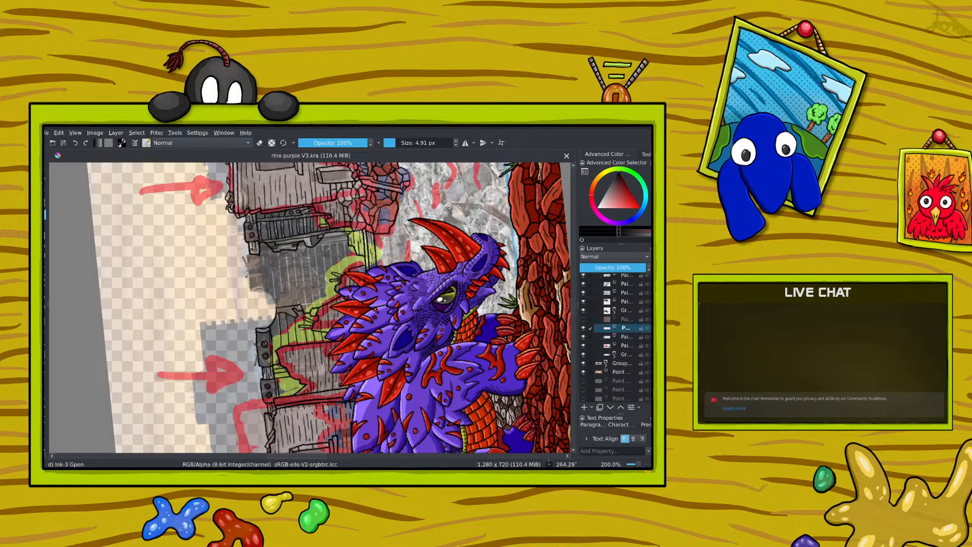
Step: Add small line details to the rubble stones at the end of the mound nearest the rhino's horns
scroll(573, 337, down, 3)
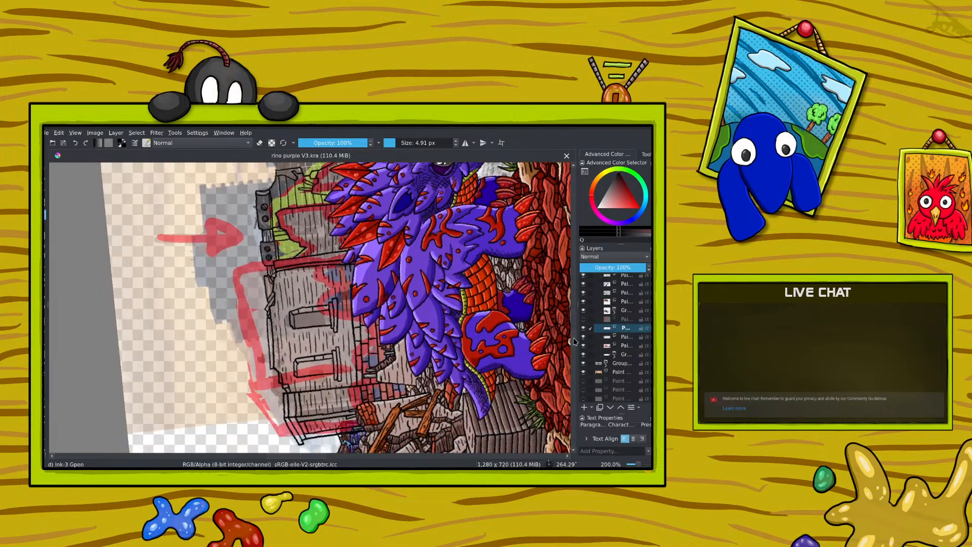
scroll(573, 338, down, 5)
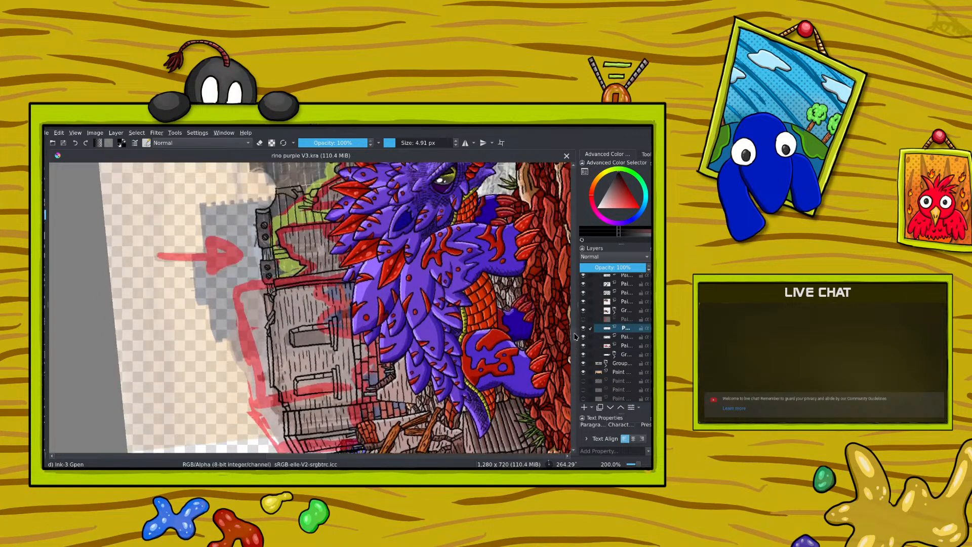
scroll(576, 337, up, 8)
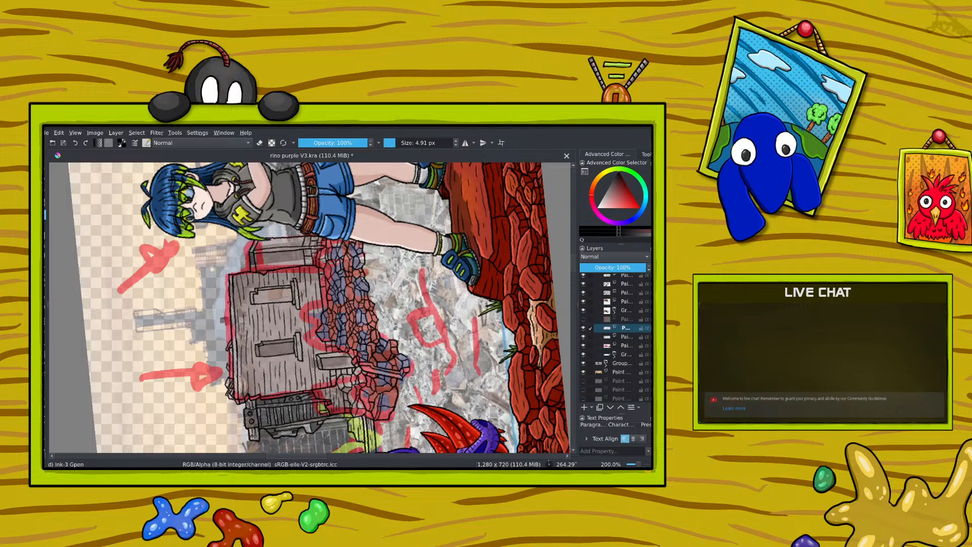
scroll(567, 399, down, 10)
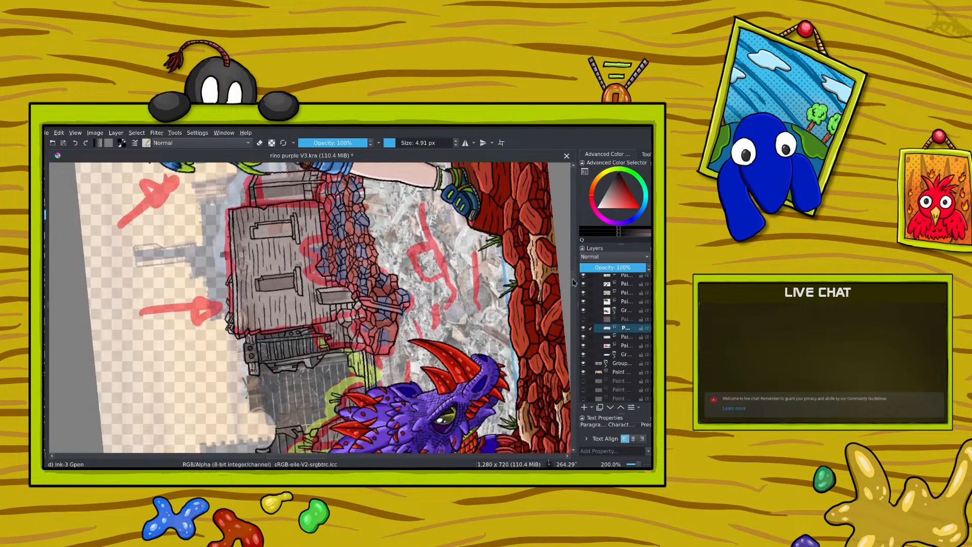
scroll(567, 400, up, 8)
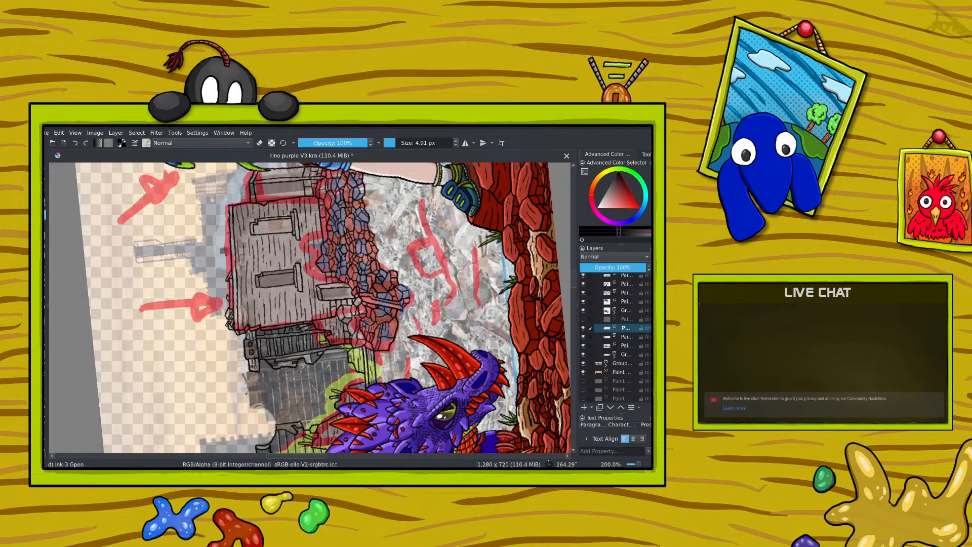
drag(393, 322, 390, 338)
Step: Add short line details to the rubble stones at the main building's base, beside the small lower window and the dark wall
right_click(300, 304)
drag(244, 310, 310, 298)
right_click(309, 298)
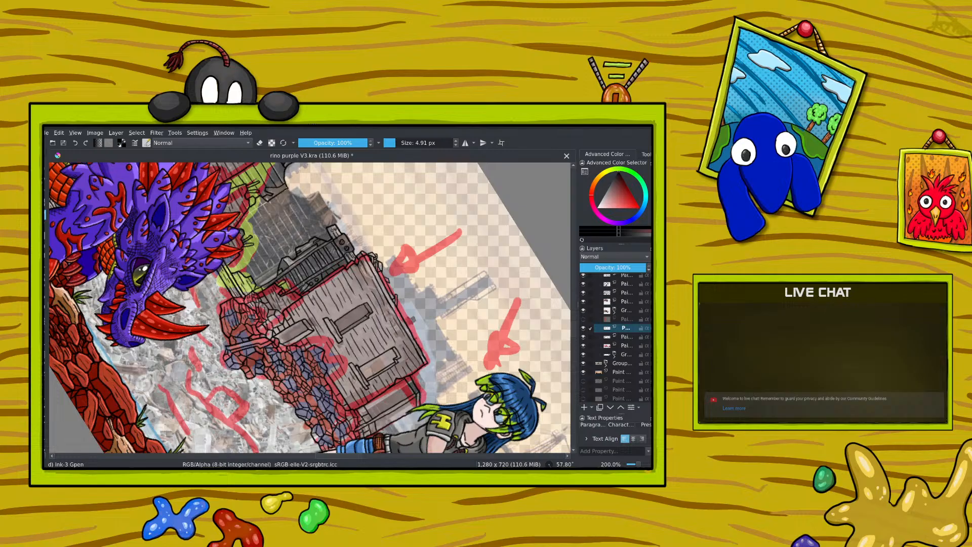
drag(278, 311, 282, 321)
drag(638, 464, 639, 464)
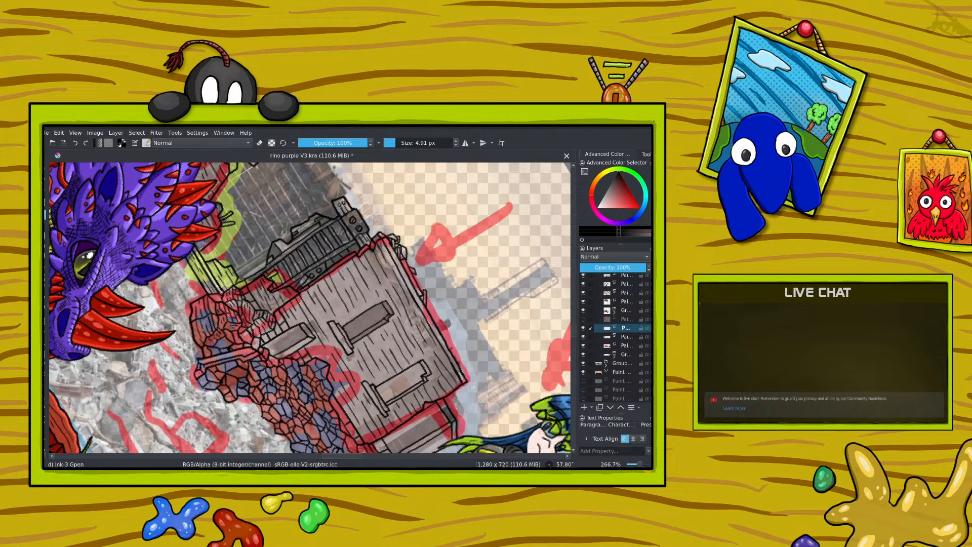
drag(218, 349, 227, 339)
right_click(234, 316)
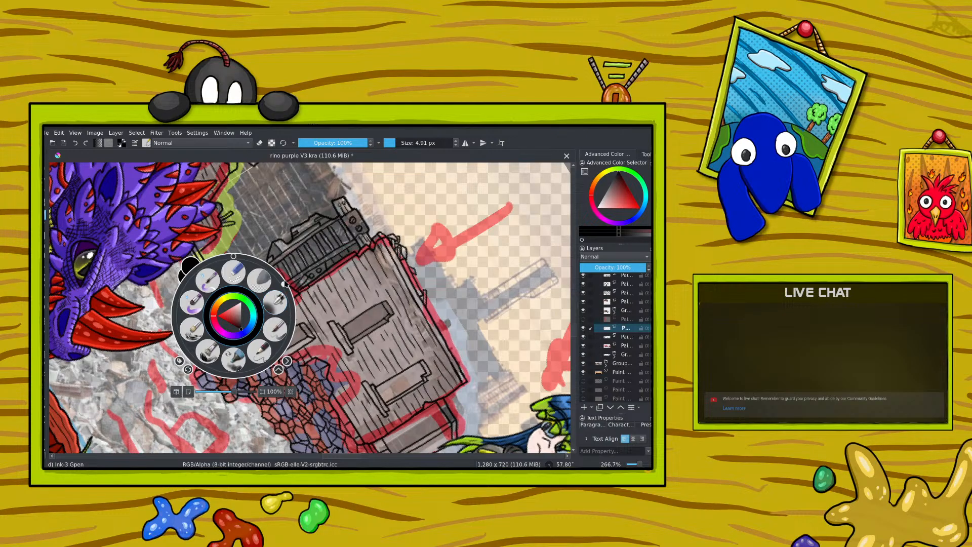
drag(287, 285, 192, 216)
click(191, 215)
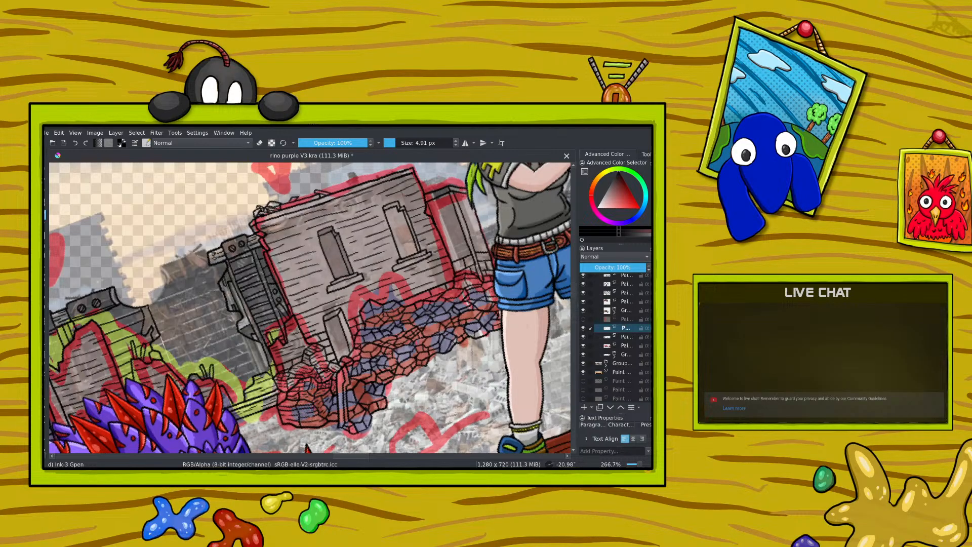
Step: Continue detailing the rubble stones at the mound's end nearest the rhino's horns, undoing the last misplaced stroke
right_click(336, 352)
drag(315, 296, 384, 317)
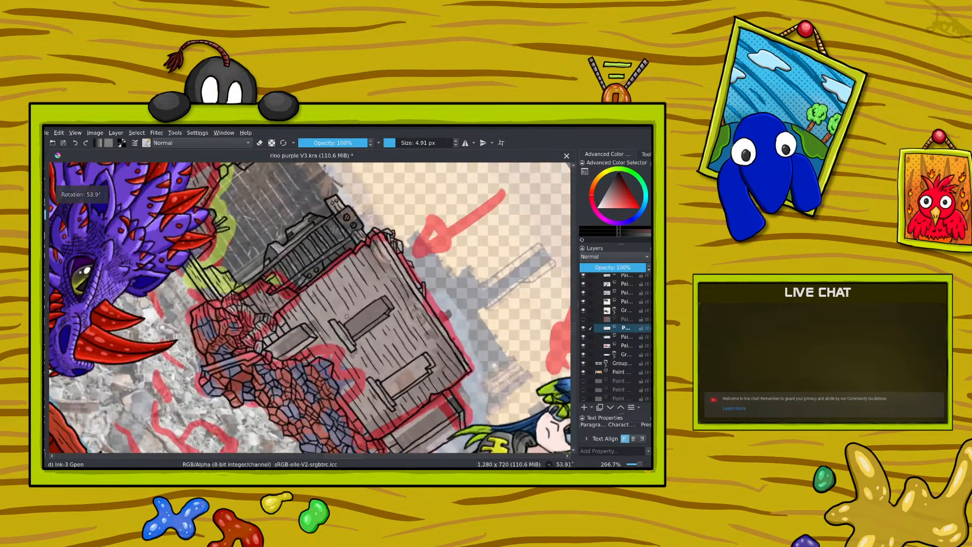
right_click(193, 231)
click(235, 359)
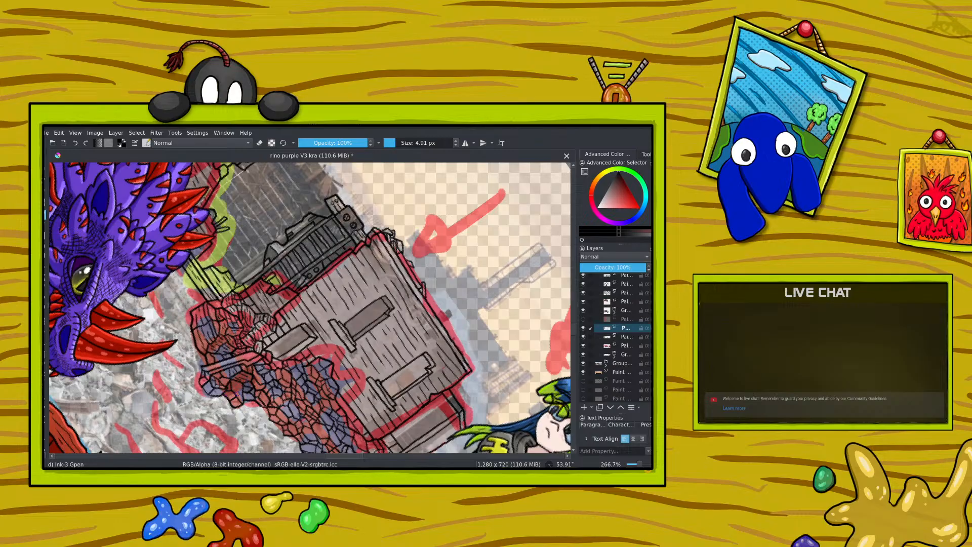
drag(237, 393, 239, 384)
click(75, 144)
click(75, 143)
Step: Add small detail strokes to the rubble stones below the main building's small lower window, undoing the last misplaced one
right_click(203, 310)
drag(254, 277, 149, 285)
right_click(150, 285)
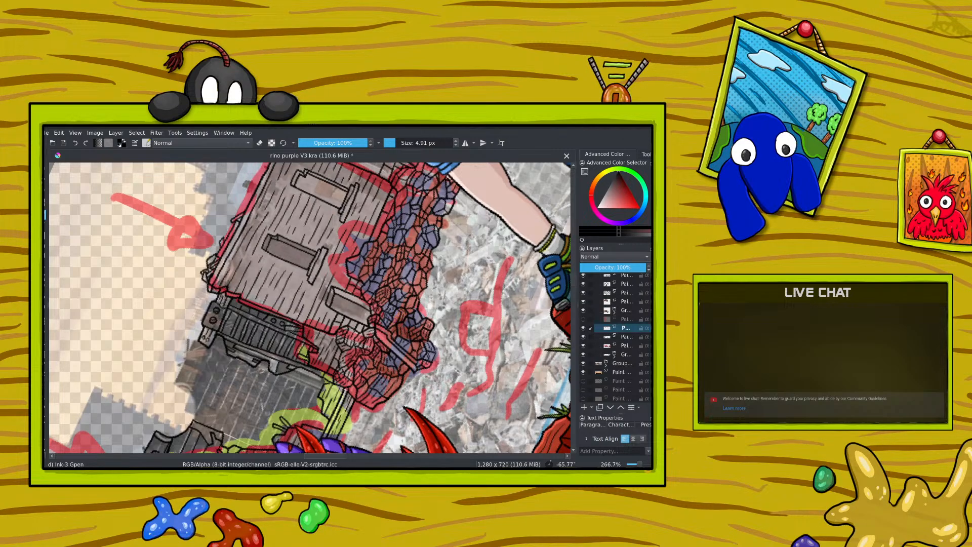
drag(394, 312, 399, 322)
click(75, 142)
right_click(316, 318)
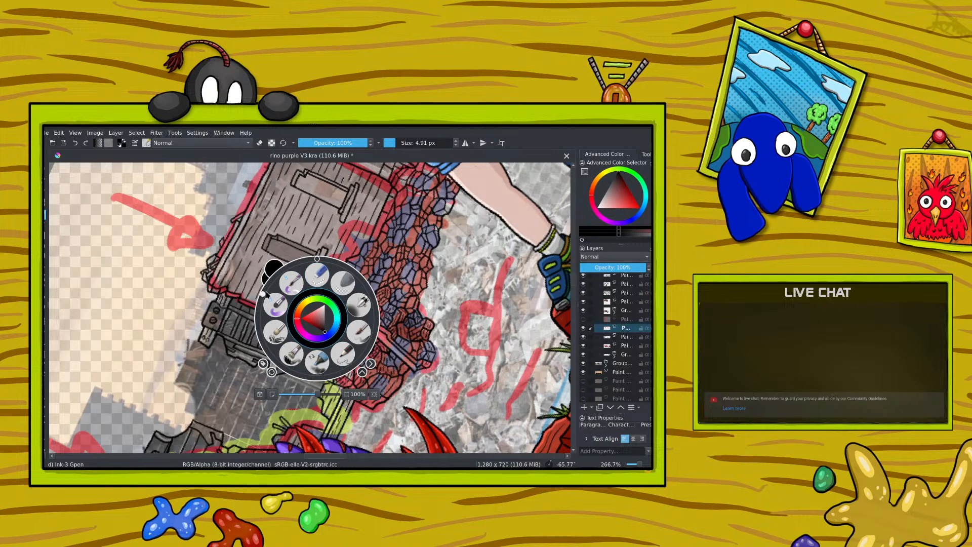
drag(264, 294, 362, 326)
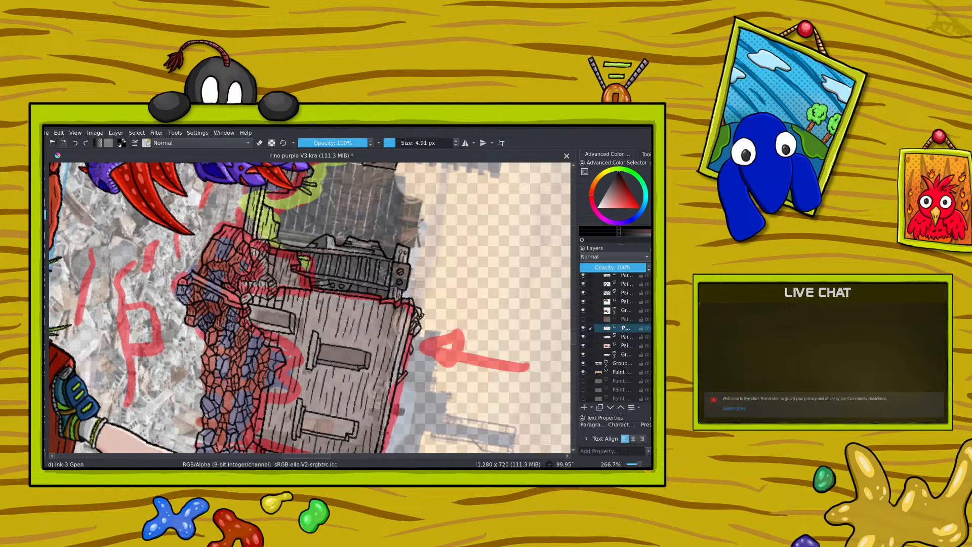
Step: Save the illustration, look over the whole picture at 50% zoom, and switch to the streaming software
click(635, 463)
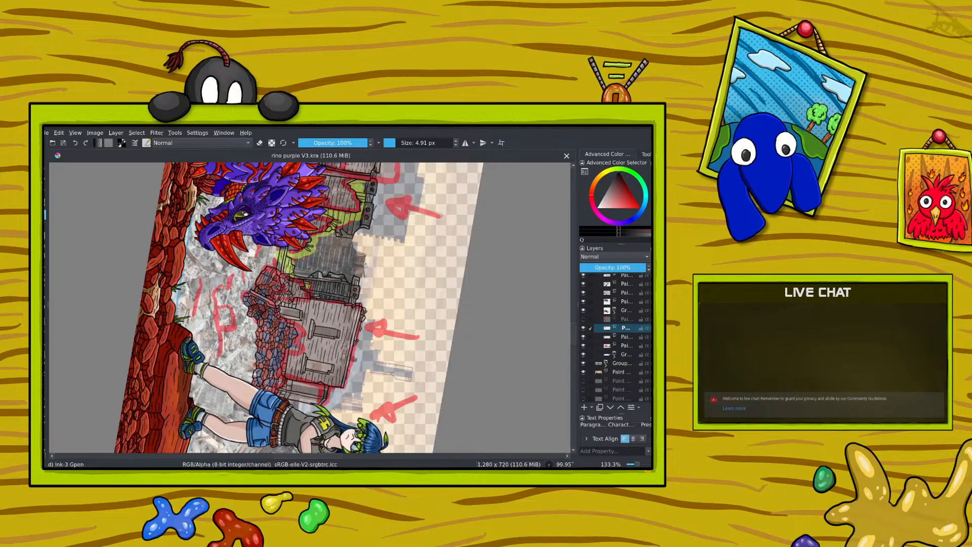
click(635, 464)
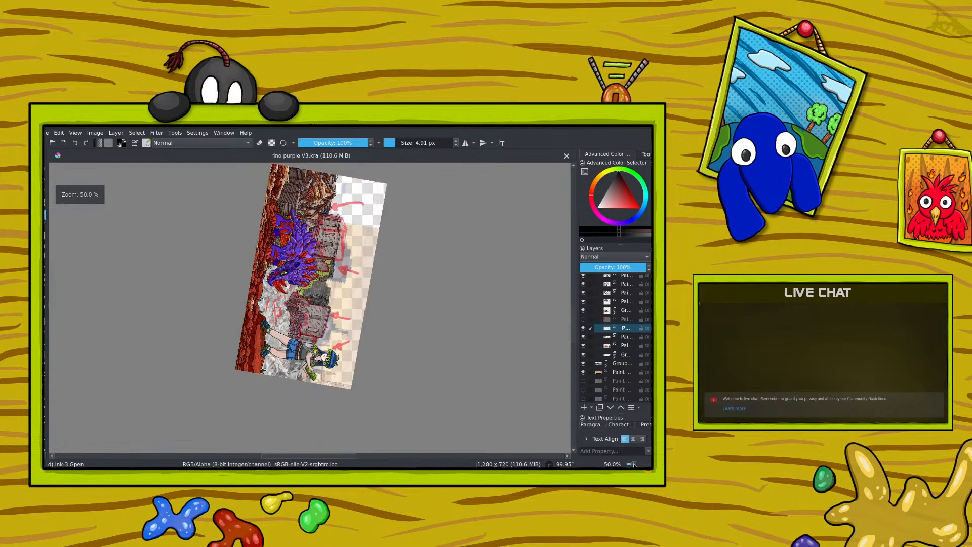
click(639, 464)
click(640, 464)
click(640, 465)
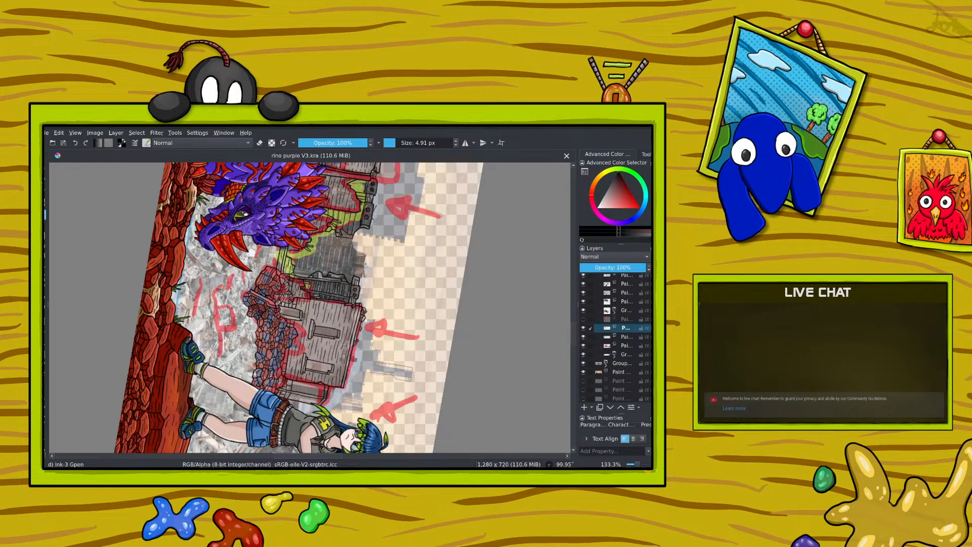
key(alt+Tab)
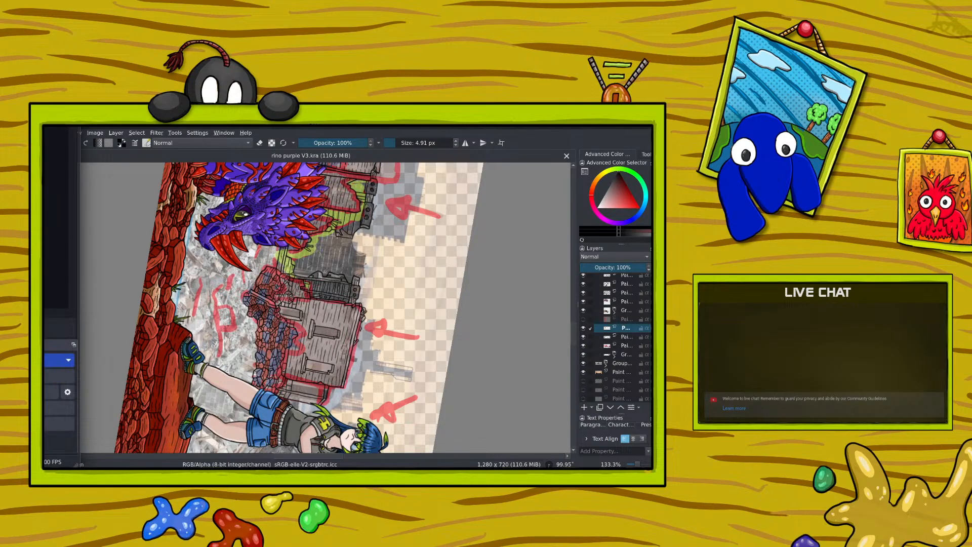